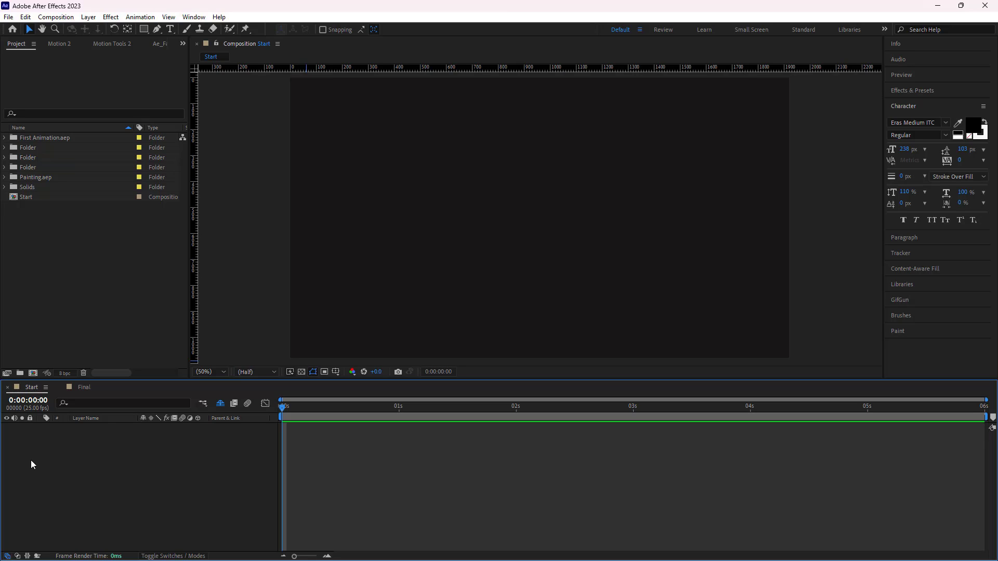
Add a black 'PAiNTiNG' text layer with the transparency grid on and centre it in the composition.
{"action": "left_click", "coordinate": [170, 29]}
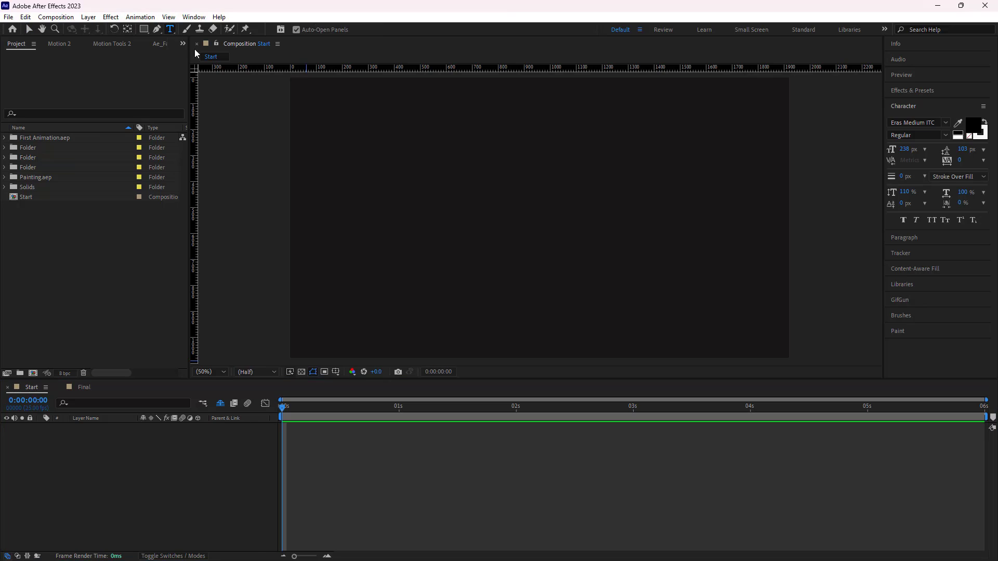
{"action": "left_click", "coordinate": [416, 203]}
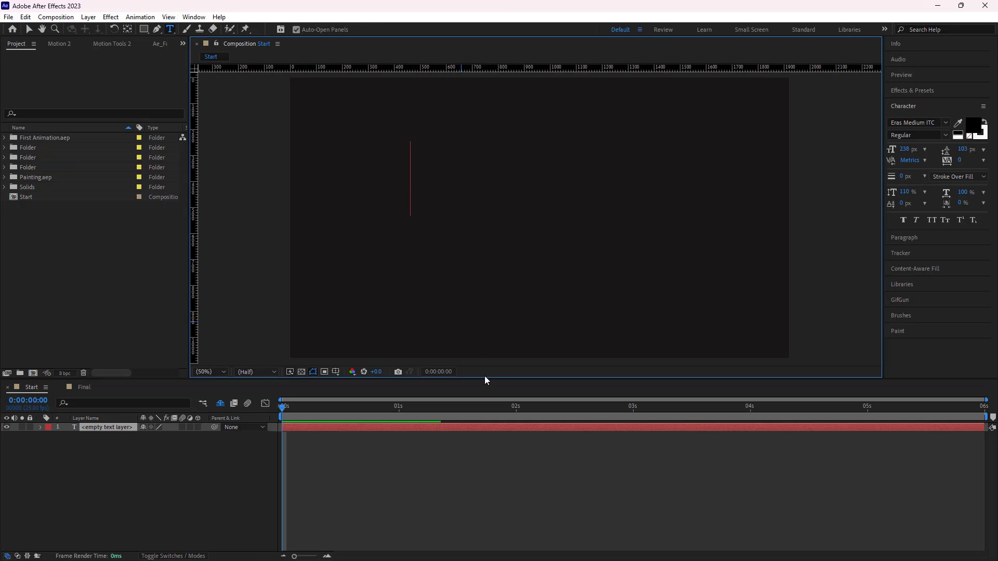
{"action": "type", "text": "P"}
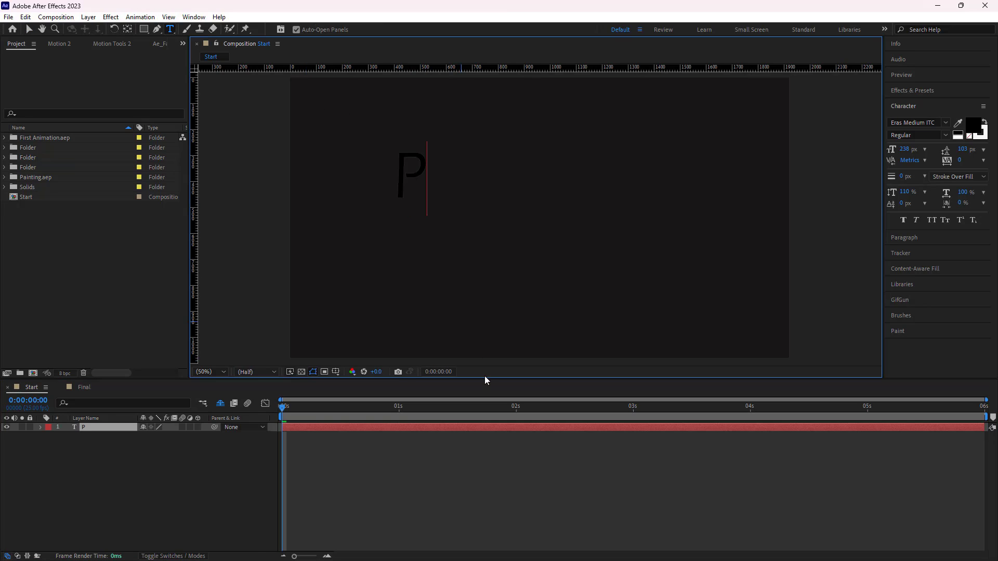
{"action": "left_click", "coordinate": [304, 374]}
{"action": "type", "text": "AiNT"}
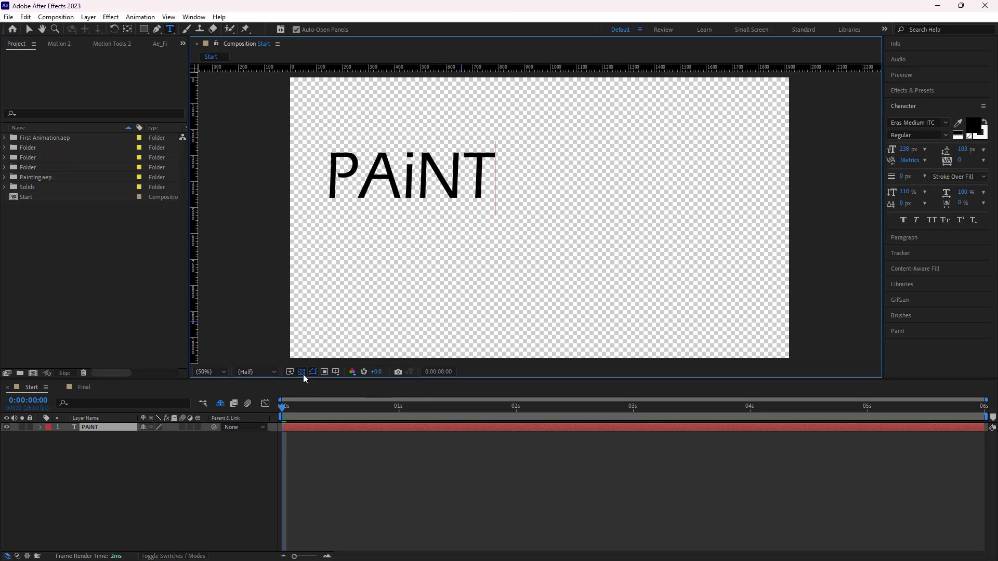
{"action": "type", "text": "iNG"}
{"action": "left_click", "coordinate": [59, 43]}
{"action": "key", "text": "Escape"}
{"action": "left_click", "coordinate": [27, 29]}
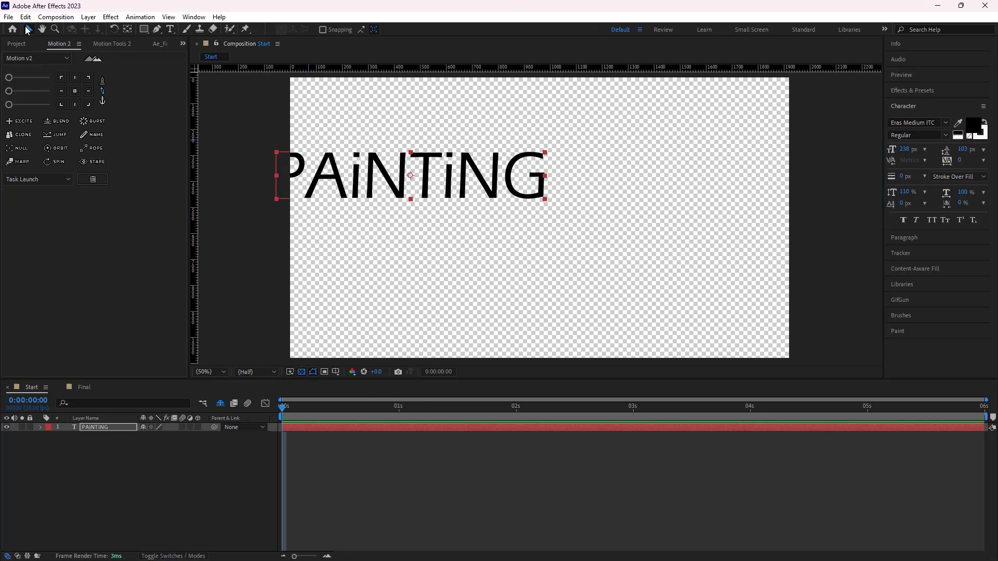
{"action": "left_click_drag", "start_coordinate": [408, 180], "coordinate": [509, 218]}
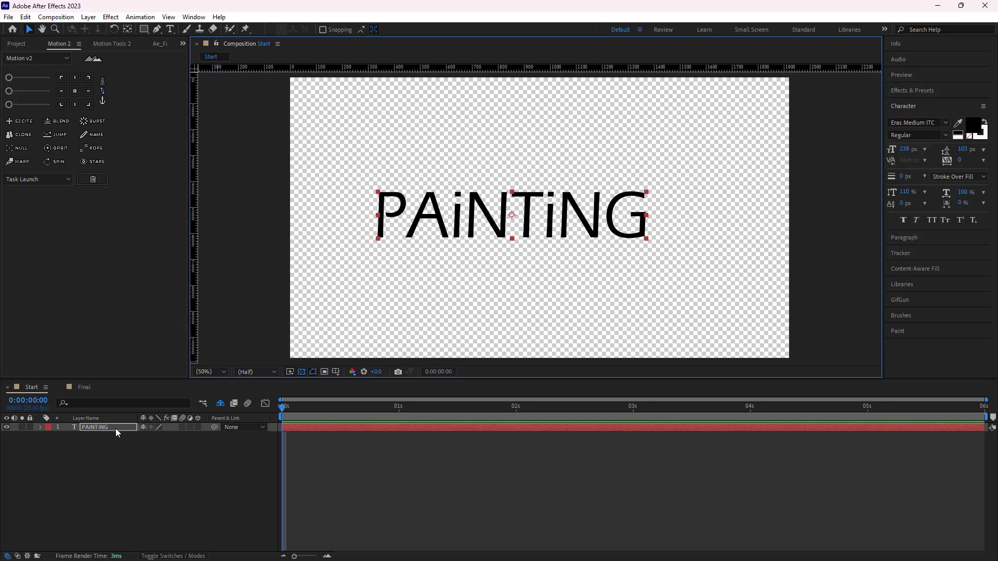
Convert the PAiNTiNG text into outline shapes with Create Shapes from Text.
{"action": "right_click", "coordinate": [88, 429]}
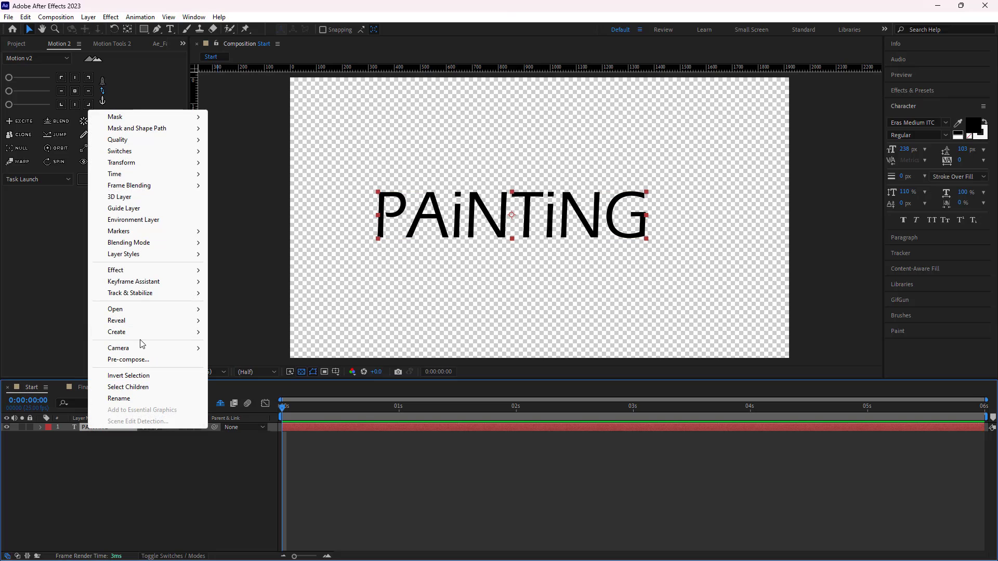
{"action": "mouse_move", "coordinate": [141, 341]}
{"action": "left_click", "coordinate": [260, 342]}
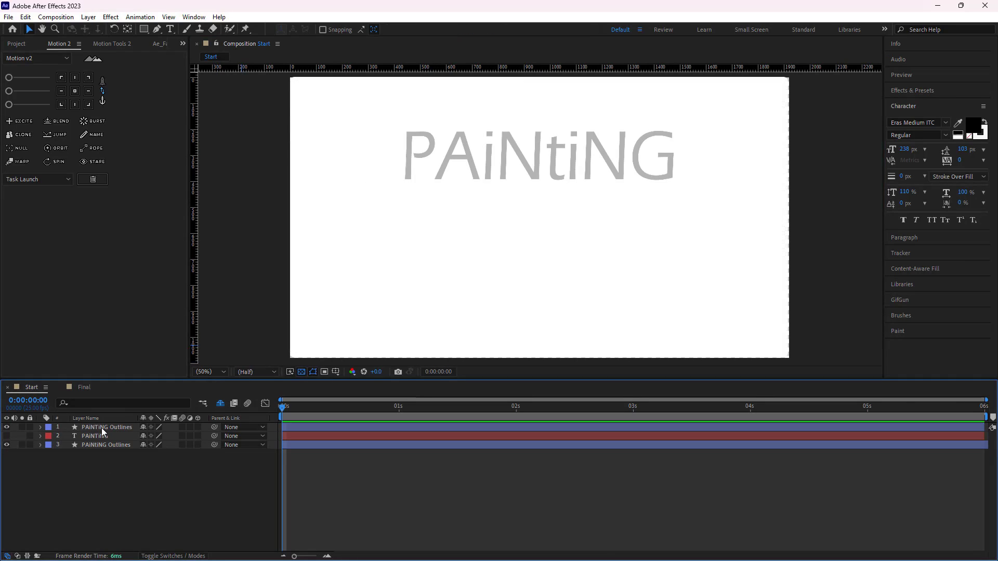
Delete the unneeded new outlines layer, keeping the PAiNtiNG Outlines layer.
{"action": "left_click", "coordinate": [101, 429]}
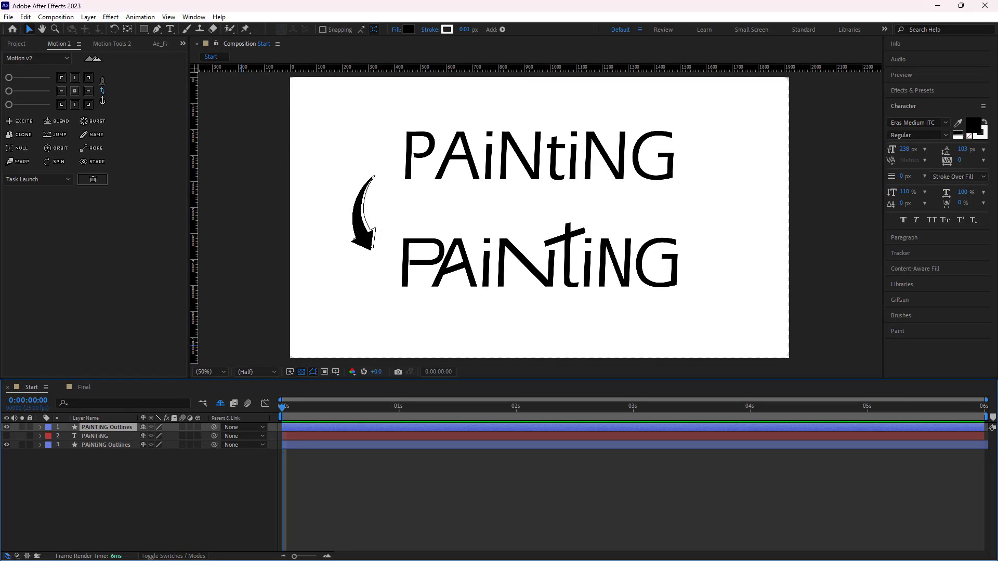
{"action": "left_click", "coordinate": [125, 445]}
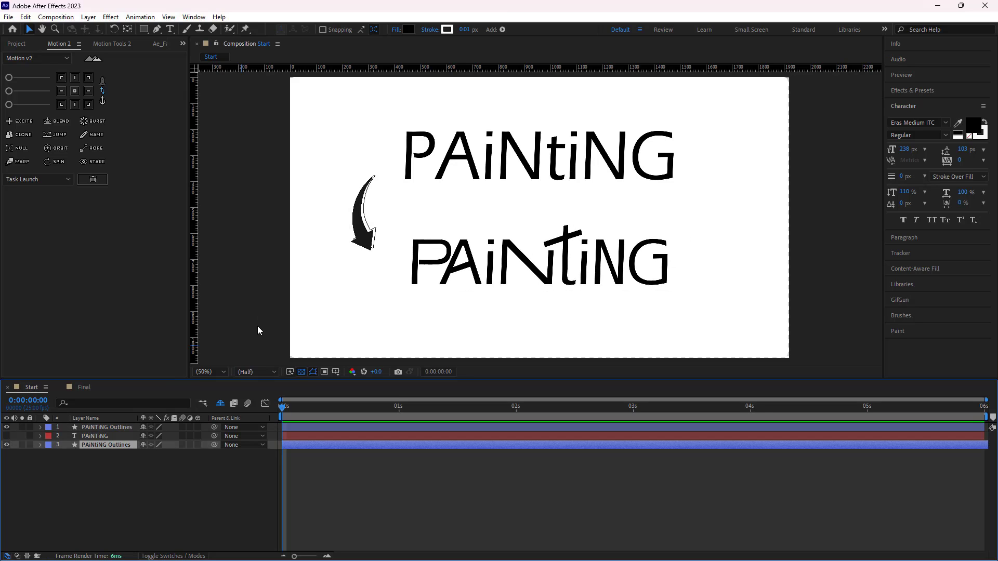
{"action": "left_click", "coordinate": [126, 461]}
{"action": "left_click", "coordinate": [120, 426]}
{"action": "key", "text": "Delete"}
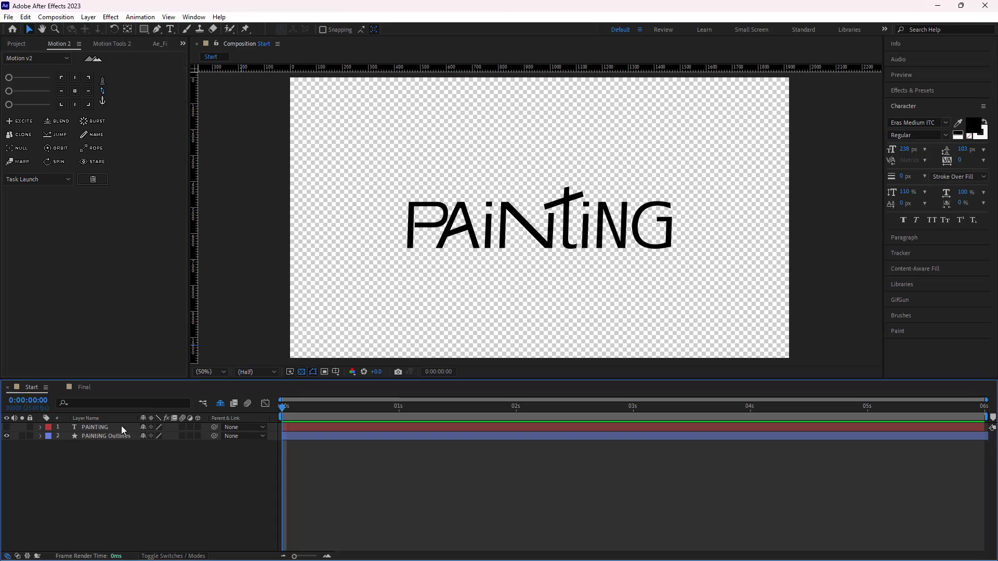
{"action": "left_click", "coordinate": [158, 459]}
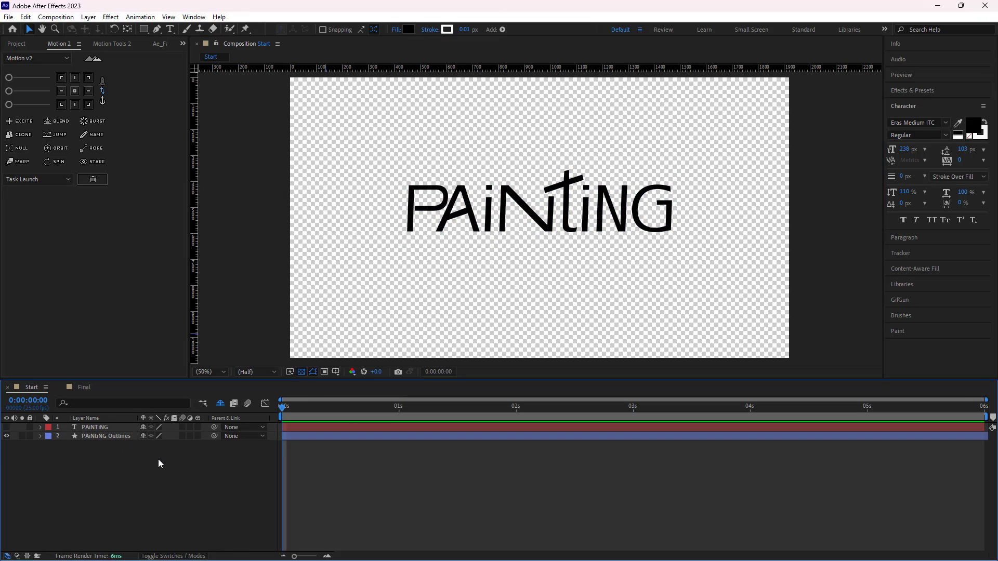
{"action": "left_click", "coordinate": [111, 439]}
{"action": "left_click", "coordinate": [120, 451]}
Delete the original text layer and duplicate the PAiNtiNG Outlines layer.
{"action": "left_click", "coordinate": [117, 428]}
{"action": "key", "text": "Delete"}
{"action": "left_click", "coordinate": [86, 430]}
{"action": "left_click", "coordinate": [85, 430]}
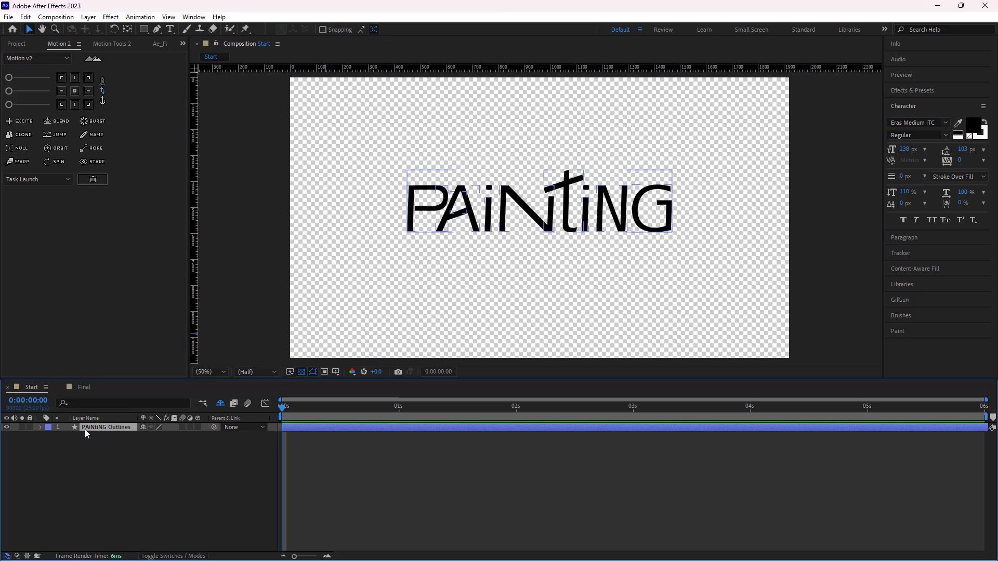
{"action": "key", "text": "ctrl+d"}
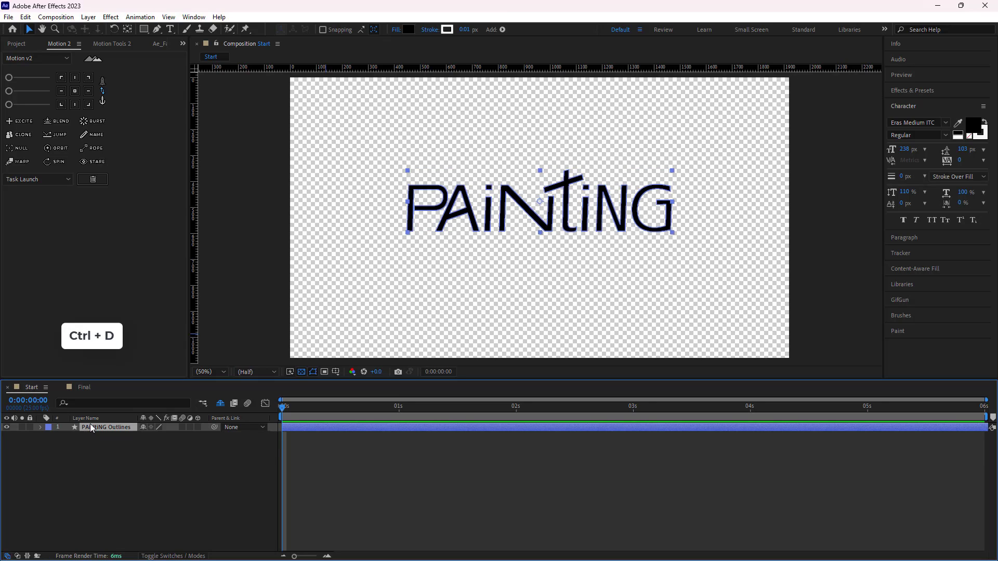
In the duplicate, delete letter groups A through G so only the P remains.
{"action": "left_click", "coordinate": [40, 427]}
{"action": "left_click", "coordinate": [50, 437]}
{"action": "left_click", "coordinate": [72, 504]}
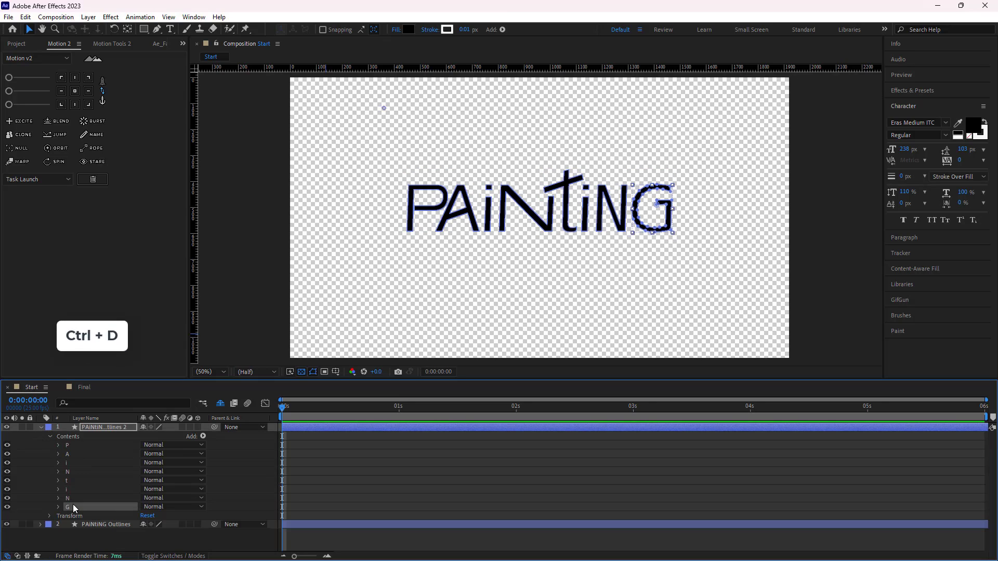
{"action": "left_click", "coordinate": [69, 453], "text": "shift"}
{"action": "key", "text": "Delete"}
{"action": "left_click", "coordinate": [117, 513]}
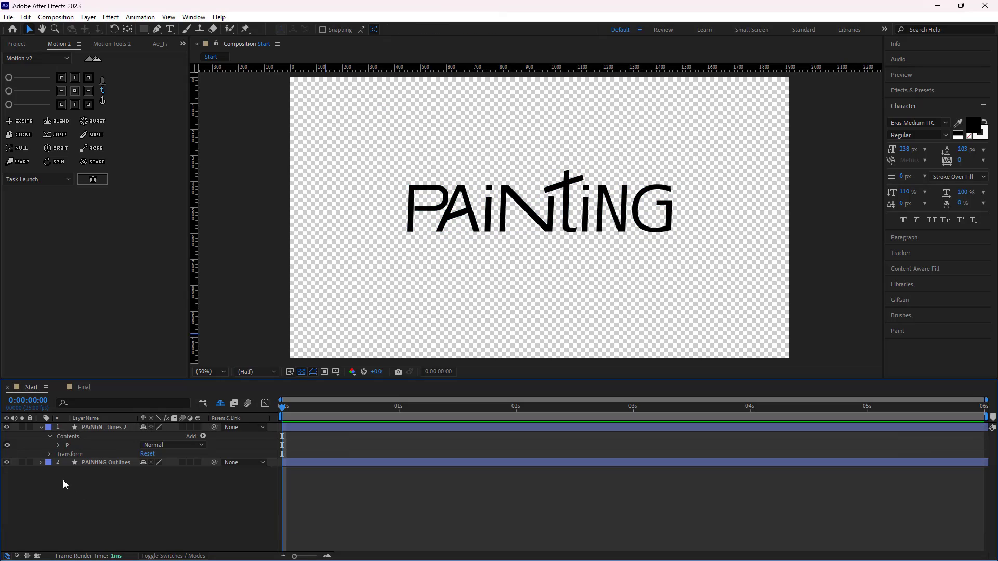
Solo the P-only layer and centre its anchor point.
{"action": "left_click", "coordinate": [99, 427]}
{"action": "left_click", "coordinate": [20, 428]}
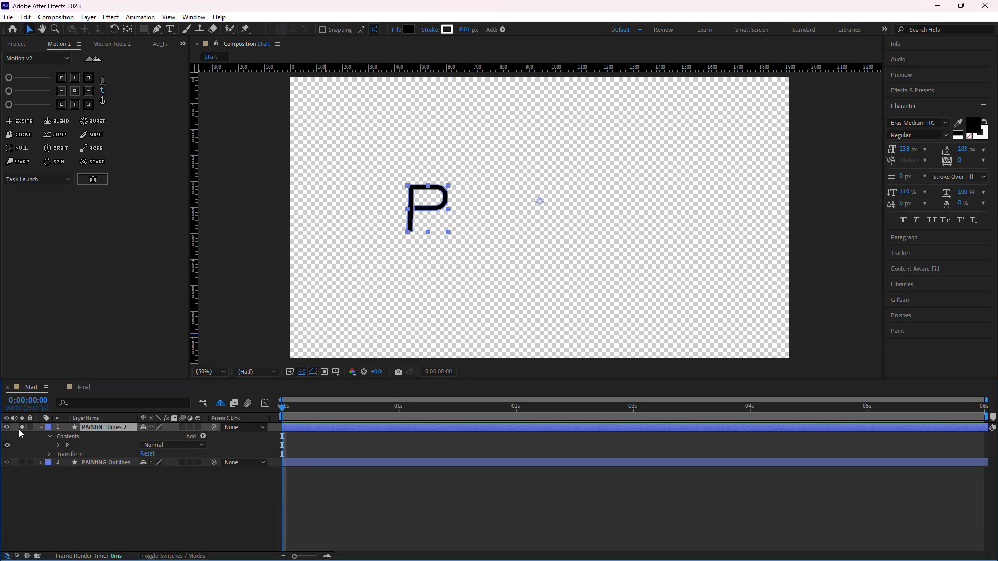
{"action": "left_click", "coordinate": [74, 91]}
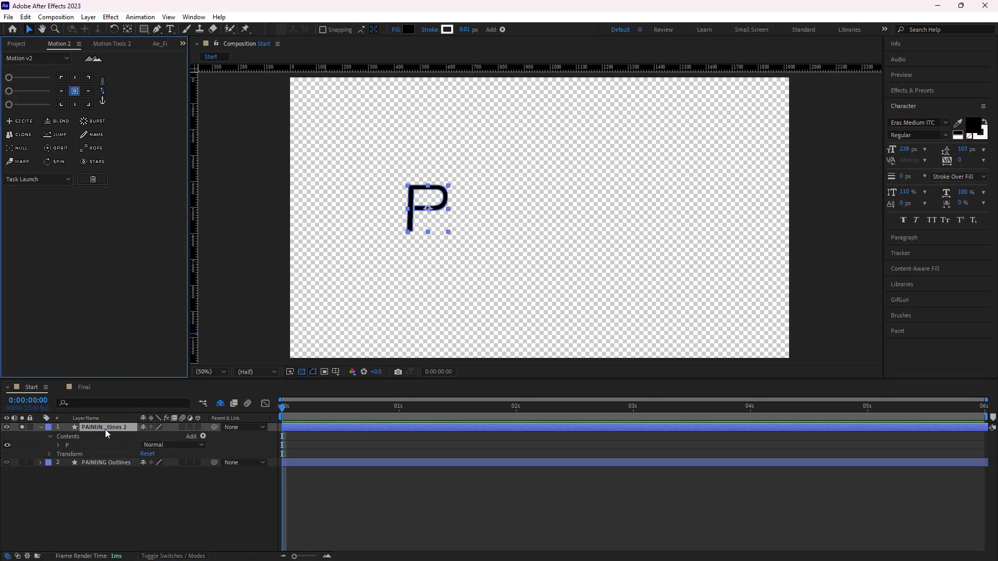
{"action": "left_click", "coordinate": [41, 428]}
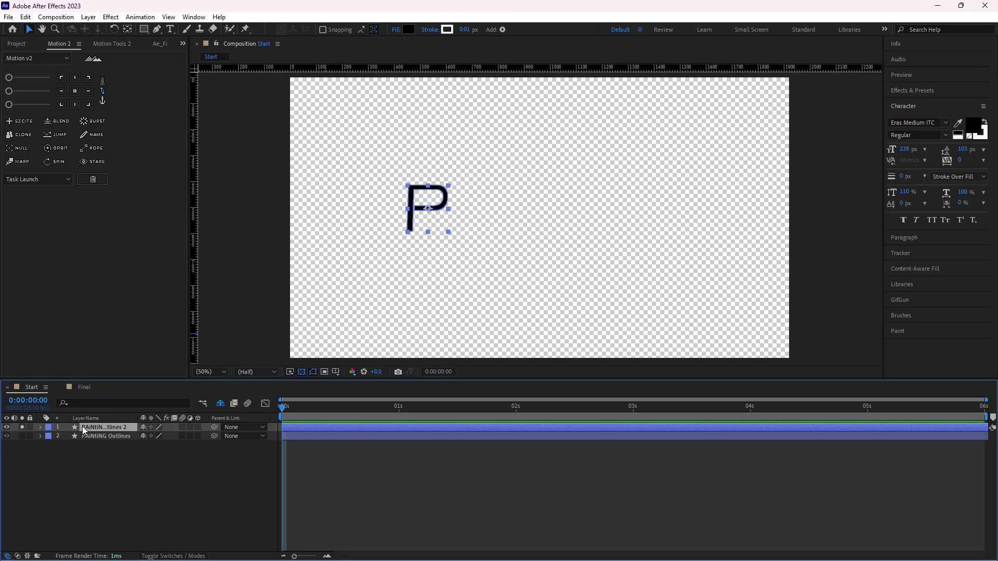
Duplicate the P layer and delete the bowl's path points, leaving only the vertical stem.
{"action": "key", "text": "ctrl+d"}
{"action": "left_click", "coordinate": [41, 427]}
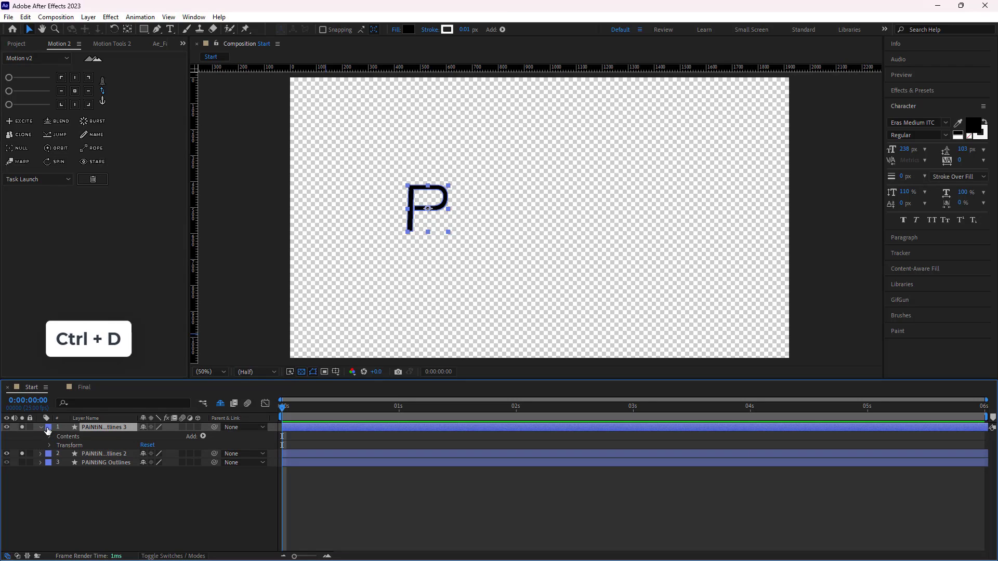
{"action": "left_click", "coordinate": [50, 437]}
{"action": "left_click", "coordinate": [59, 445]}
{"action": "left_click", "coordinate": [68, 453]}
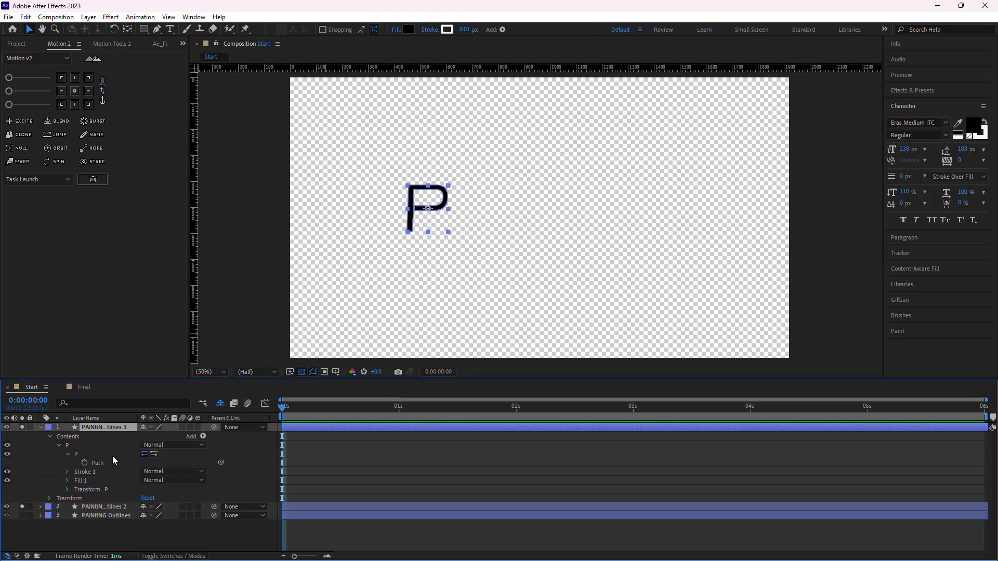
{"action": "scroll", "coordinate": [428, 242], "scroll_direction": "up", "scroll_amount": 1}
{"action": "left_click_drag", "start_coordinate": [399, 231], "coordinate": [489, 150]}
{"action": "key", "text": "v"}
{"action": "key", "text": "Delete"}
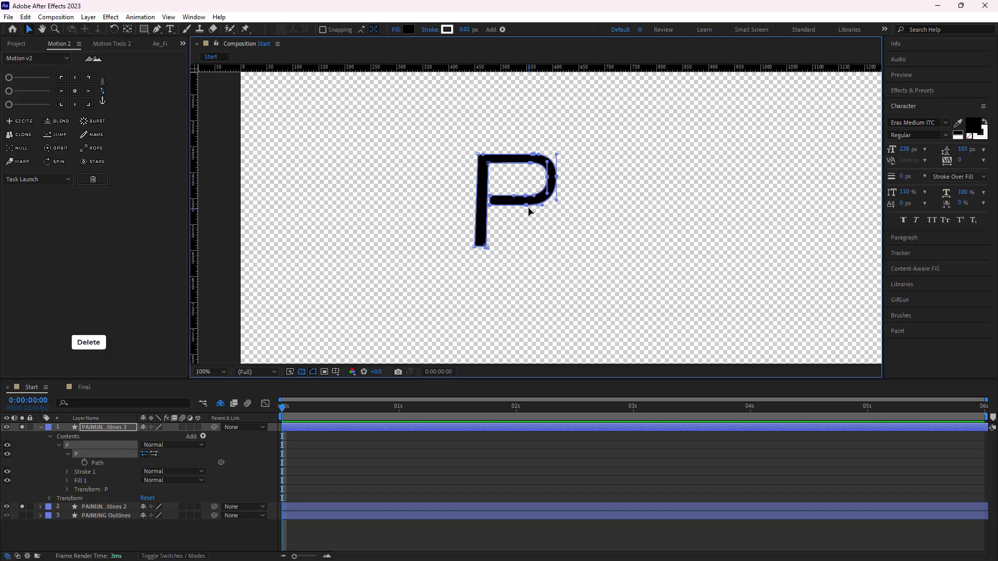
Unsolo the full P layer, centre the stem's anchor and flatten its curved top.
{"action": "left_click", "coordinate": [99, 508]}
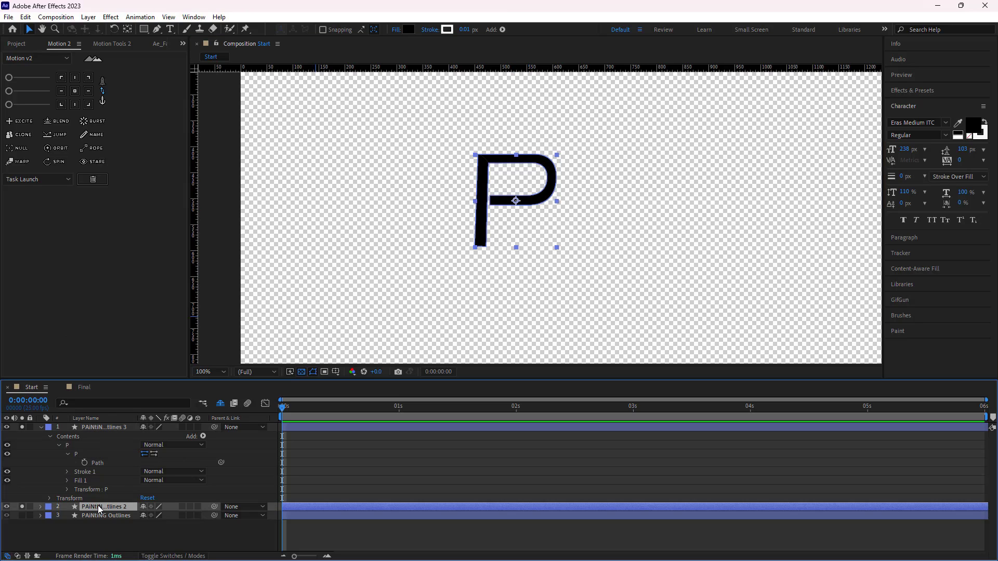
{"action": "left_click", "coordinate": [23, 506]}
{"action": "left_click", "coordinate": [79, 428]}
{"action": "left_click", "coordinate": [75, 91]}
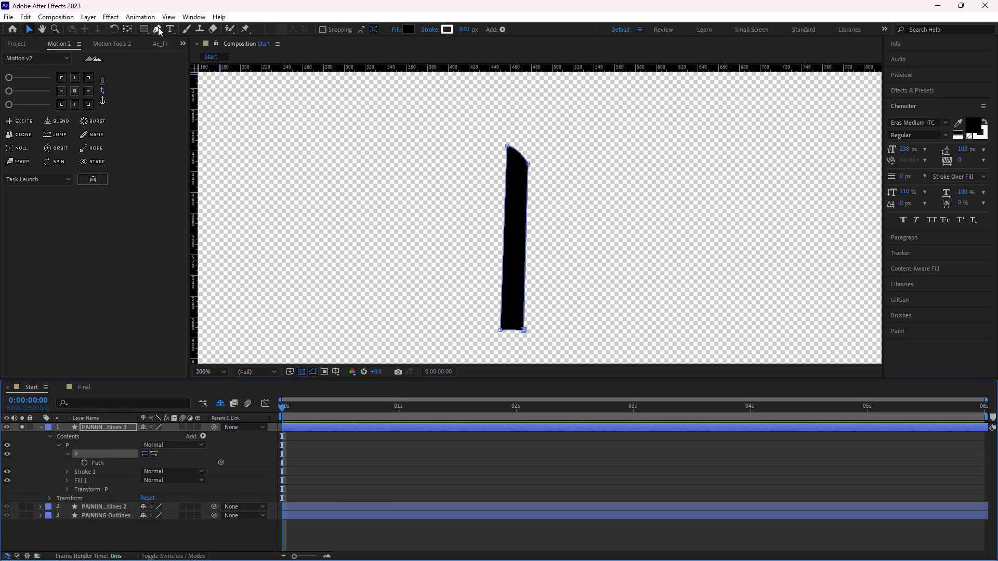
{"action": "left_click", "coordinate": [157, 29]}
{"action": "left_click_drag", "start_coordinate": [528, 163], "coordinate": [529, 153]}
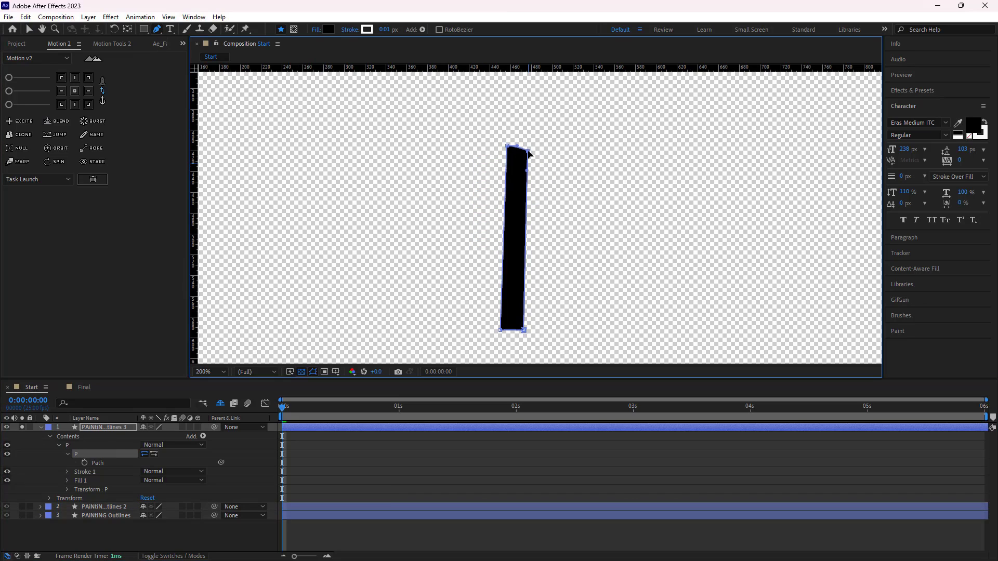
{"action": "left_click", "coordinate": [52, 466]}
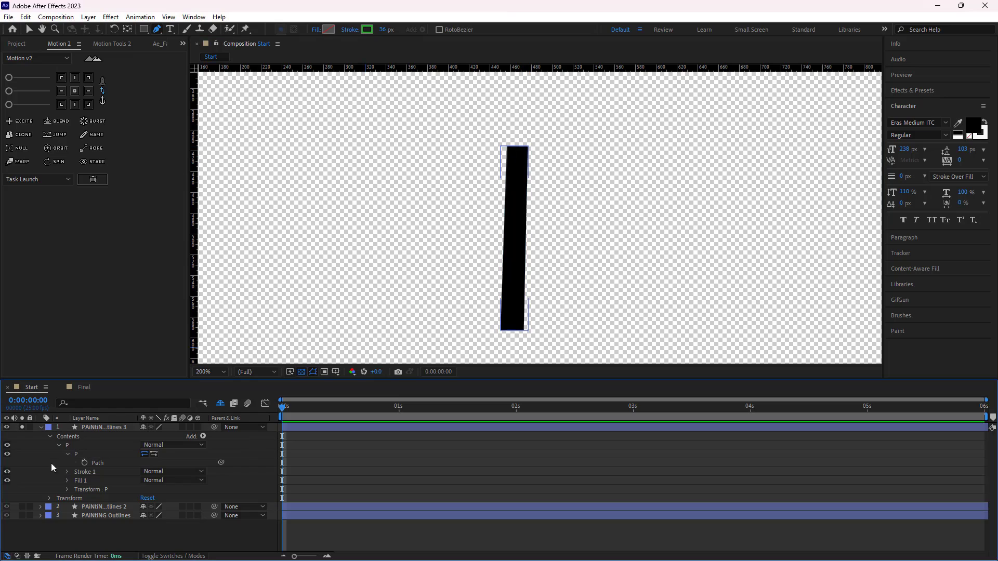
Rename the stem layer to P01.
{"action": "left_click", "coordinate": [89, 432]}
{"action": "key", "text": "Return"}
{"action": "type", "text": "P01"}
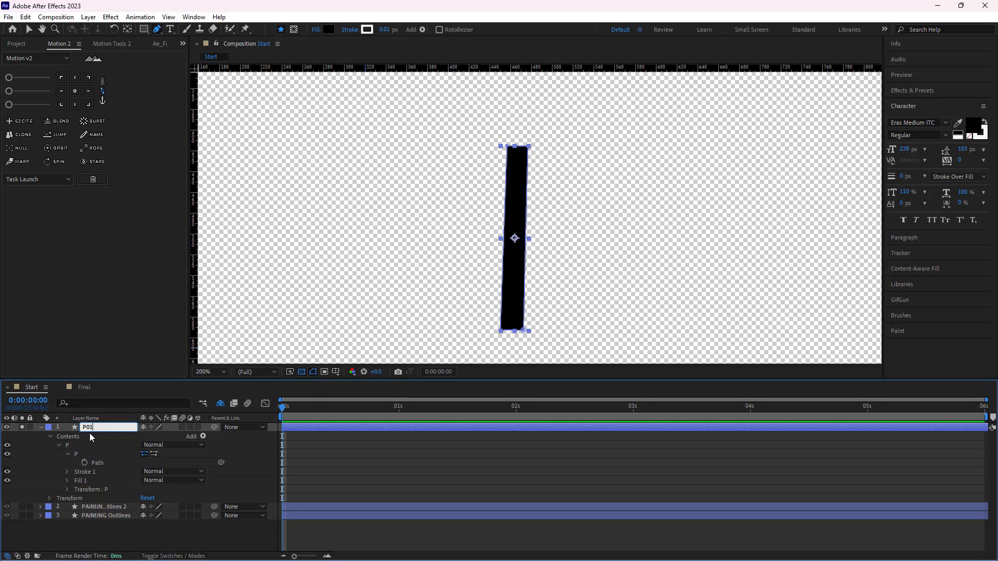
{"action": "key", "text": "Return"}
Hide the full outlines layer and solo the second P layer with its path expanded.
{"action": "left_click", "coordinate": [42, 428]}
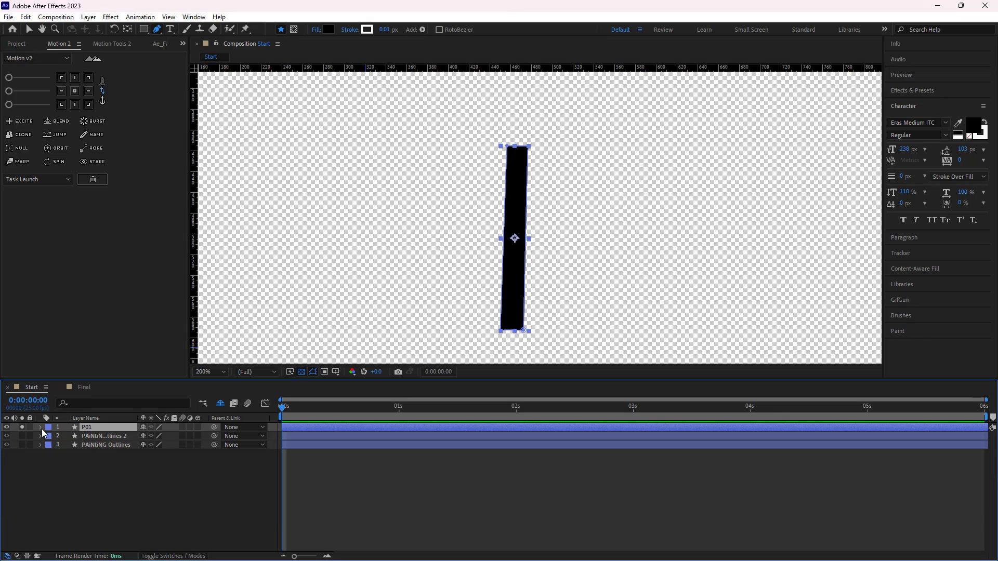
{"action": "left_click", "coordinate": [100, 436]}
{"action": "left_click", "coordinate": [100, 445]}
{"action": "left_click", "coordinate": [22, 427]}
{"action": "left_click", "coordinate": [6, 446]}
{"action": "left_click", "coordinate": [94, 437]}
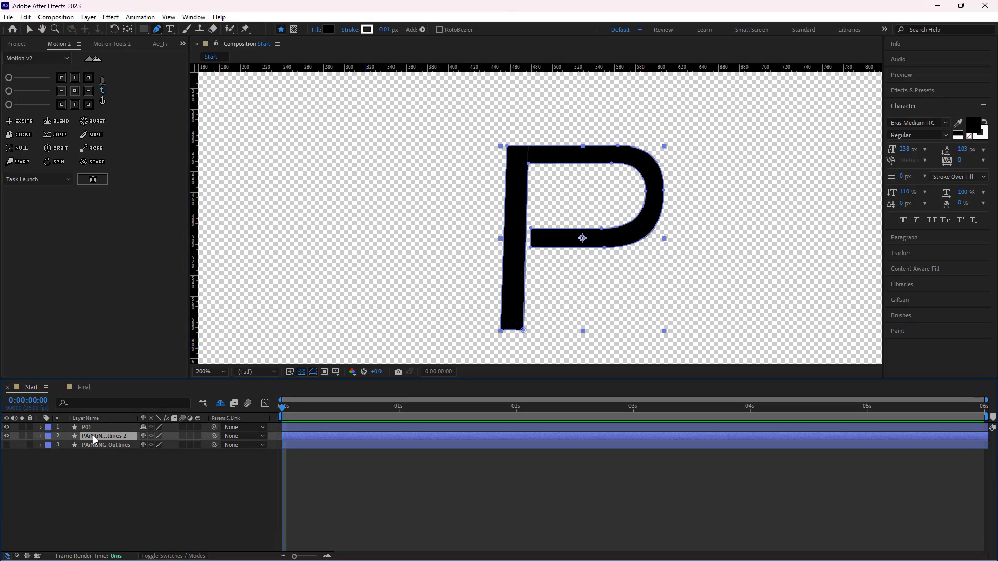
{"action": "left_click", "coordinate": [22, 437]}
{"action": "left_click", "coordinate": [40, 436]}
{"action": "left_click", "coordinate": [59, 455]}
{"action": "left_click", "coordinate": [78, 462]}
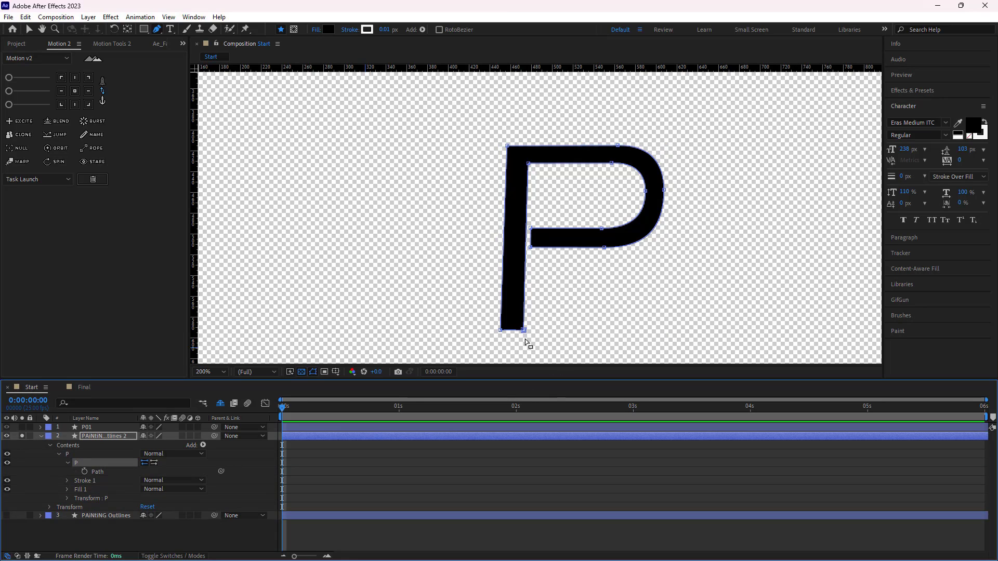
Delete the stem points from the second P and reshape the bowl's top-left corner handles.
{"action": "left_click_drag", "start_coordinate": [525, 340], "coordinate": [483, 208]}
{"action": "key", "text": "Delete"}
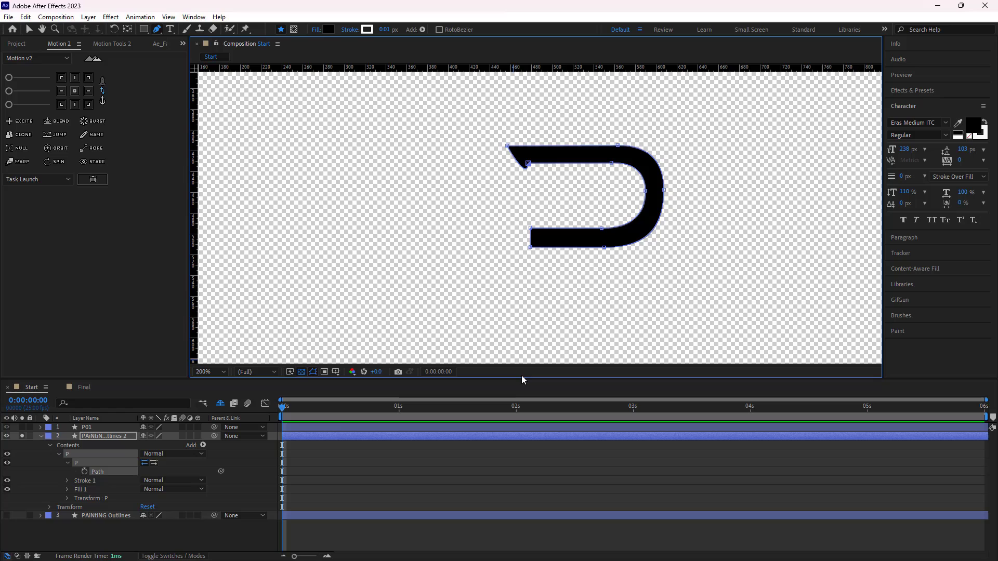
{"action": "left_click_drag", "start_coordinate": [508, 147], "coordinate": [528, 146]}
{"action": "left_click_drag", "start_coordinate": [527, 182], "coordinate": [529, 152]}
{"action": "scroll", "coordinate": [528, 151], "scroll_direction": "up", "scroll_amount": 2}
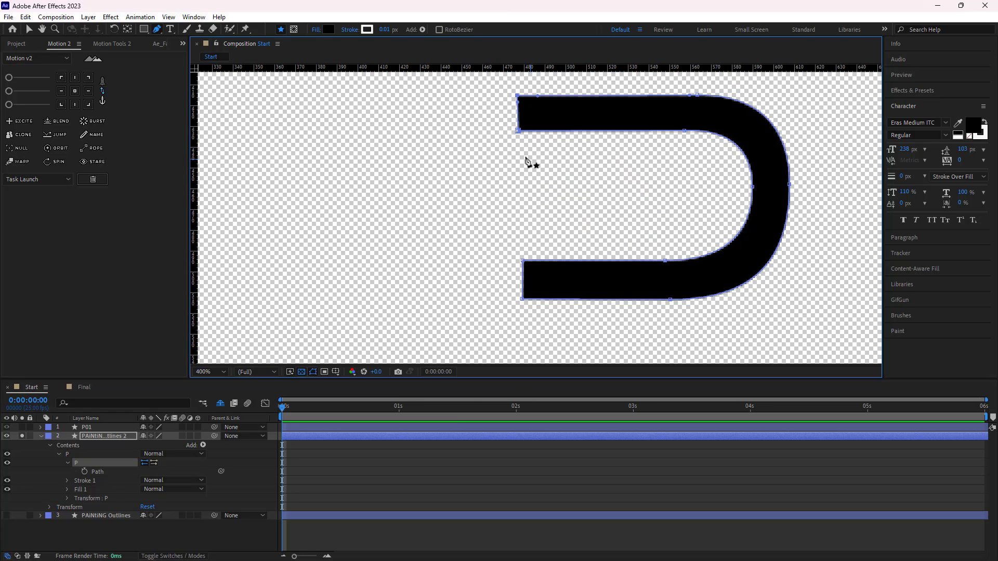
{"action": "left_click", "coordinate": [243, 465]}
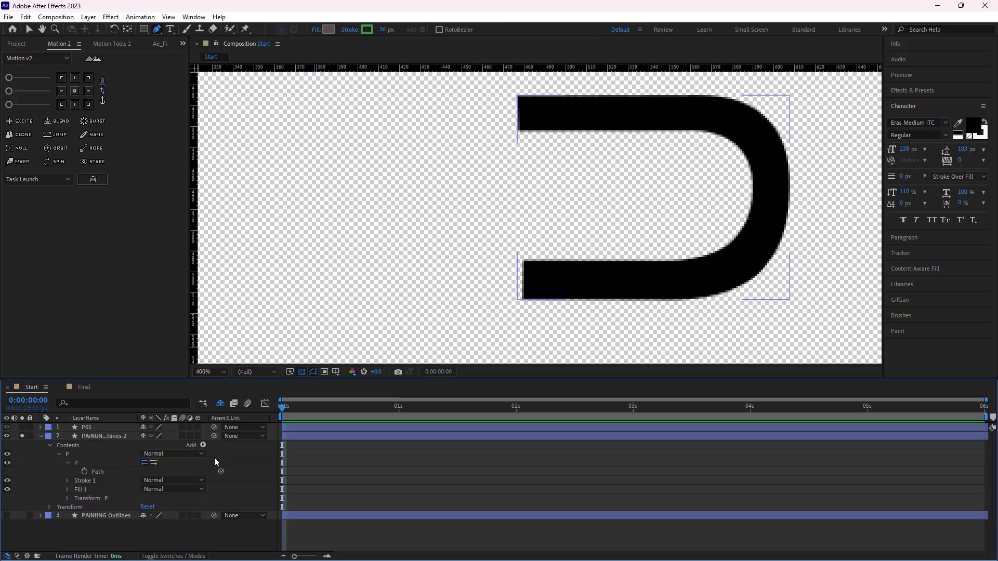
Centre the bowl layer's anchor point and rename the layer P02.
{"action": "left_click", "coordinate": [21, 435]}
{"action": "key", "text": "comma"}
{"action": "left_click", "coordinate": [94, 436]}
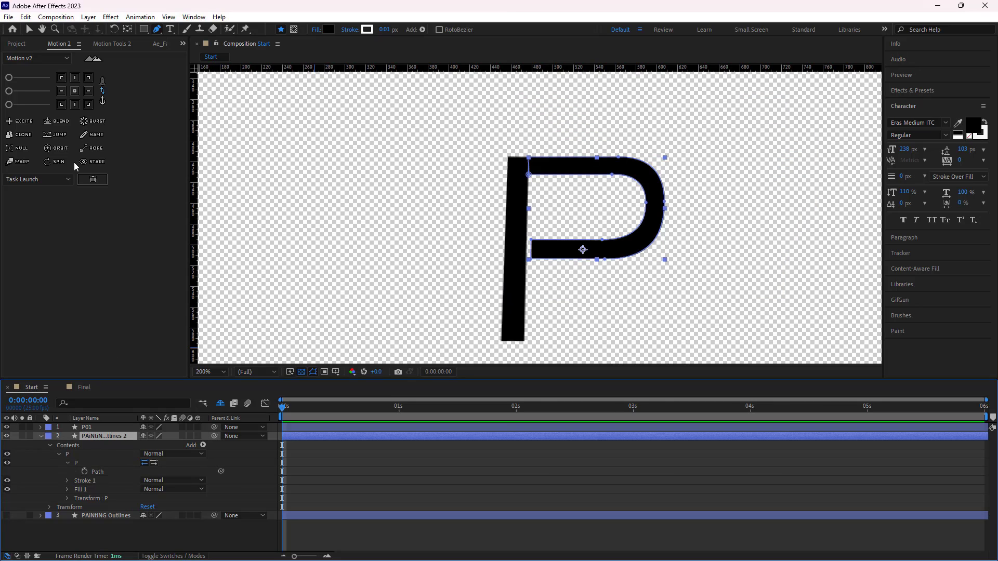
{"action": "left_click", "coordinate": [77, 91]}
{"action": "key", "text": "Return"}
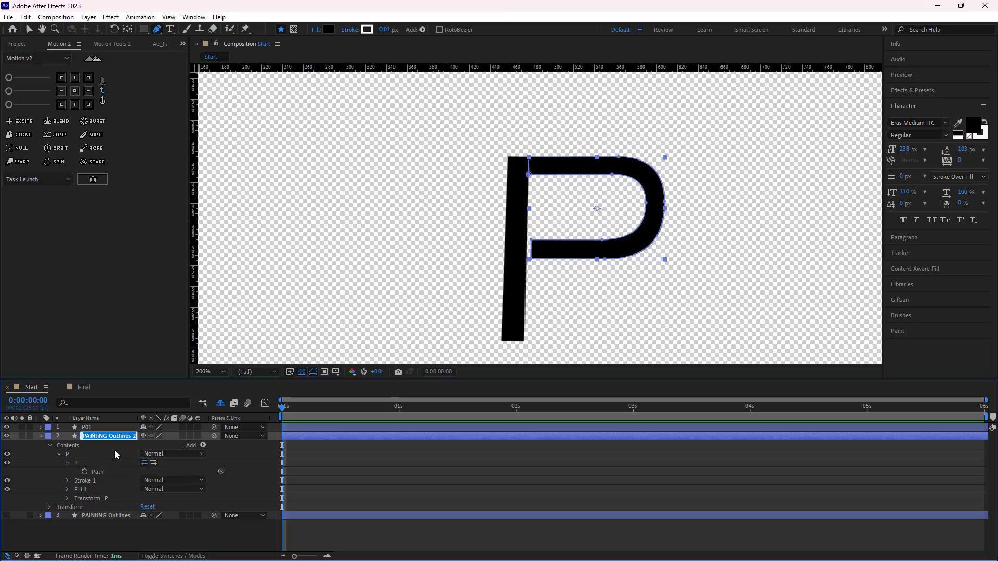
{"action": "type", "text": "P02"}
{"action": "key", "text": "Return"}
{"action": "left_click", "coordinate": [41, 437]}
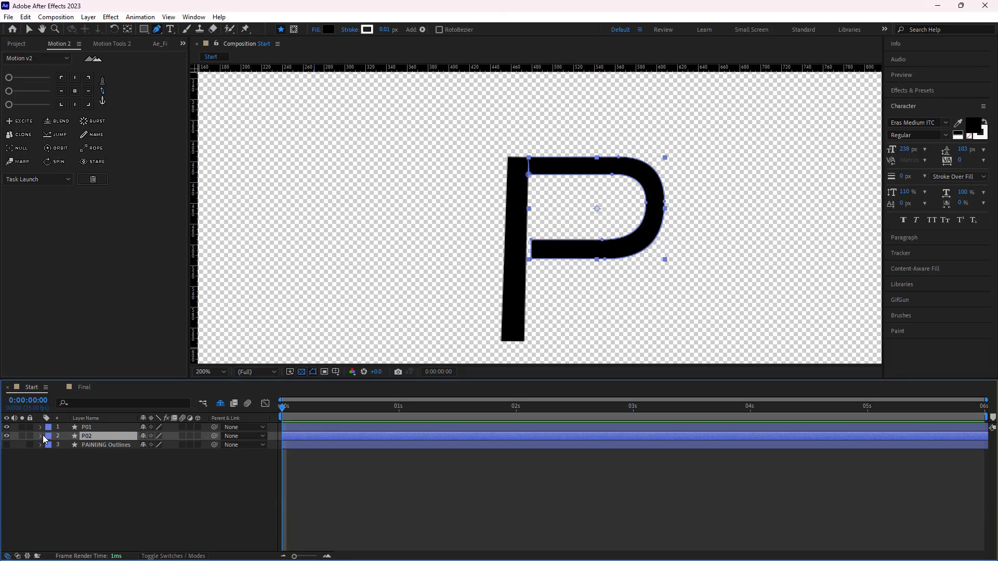
Set the viewer magnification to Fit and deselect all layers.
{"action": "left_click", "coordinate": [101, 428]}
{"action": "left_click", "coordinate": [86, 487]}
{"action": "left_click", "coordinate": [109, 436]}
{"action": "left_click", "coordinate": [96, 460]}
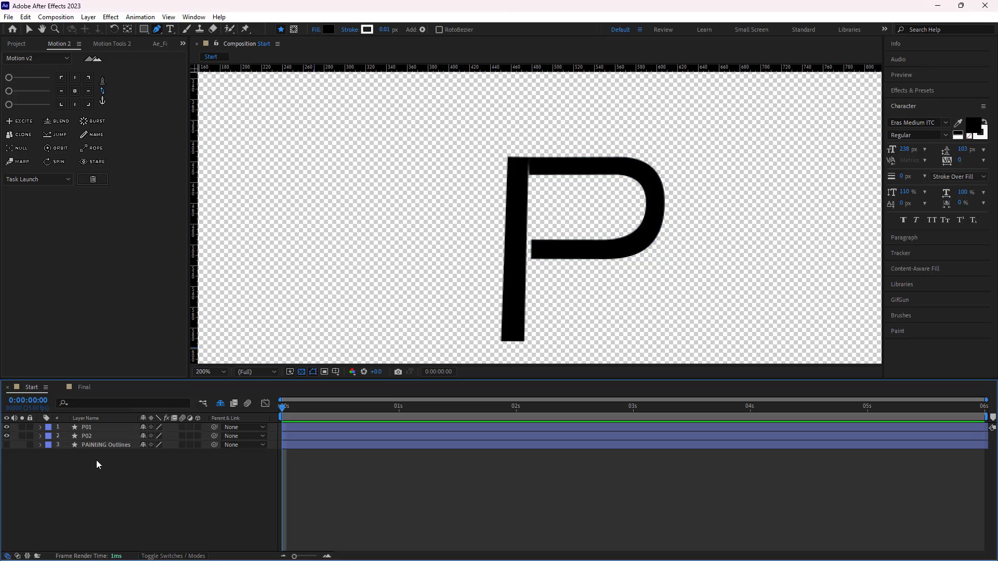
{"action": "left_click", "coordinate": [114, 429]}
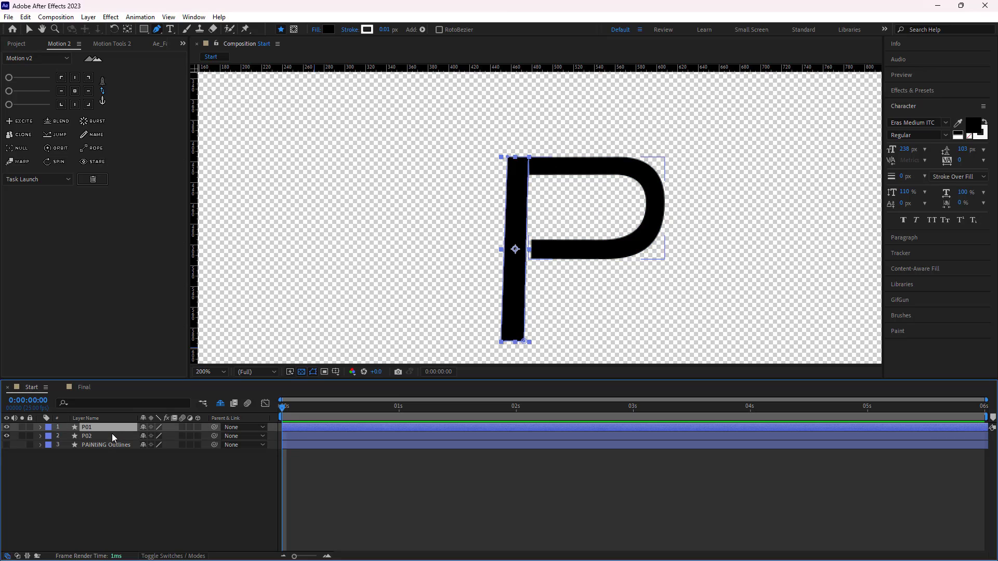
{"action": "left_click", "coordinate": [211, 371]}
{"action": "left_click", "coordinate": [210, 196]}
{"action": "left_click", "coordinate": [170, 472]}
Draw a horizontal line below the P with a 33 px stroke and centre its anchor.
{"action": "left_click", "coordinate": [157, 29]}
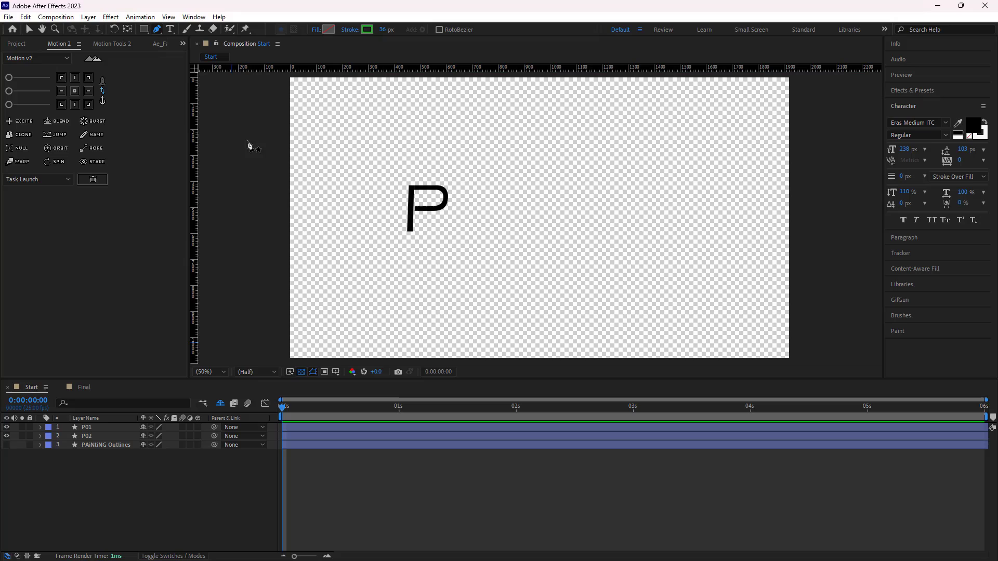
{"action": "left_click", "coordinate": [383, 287]}
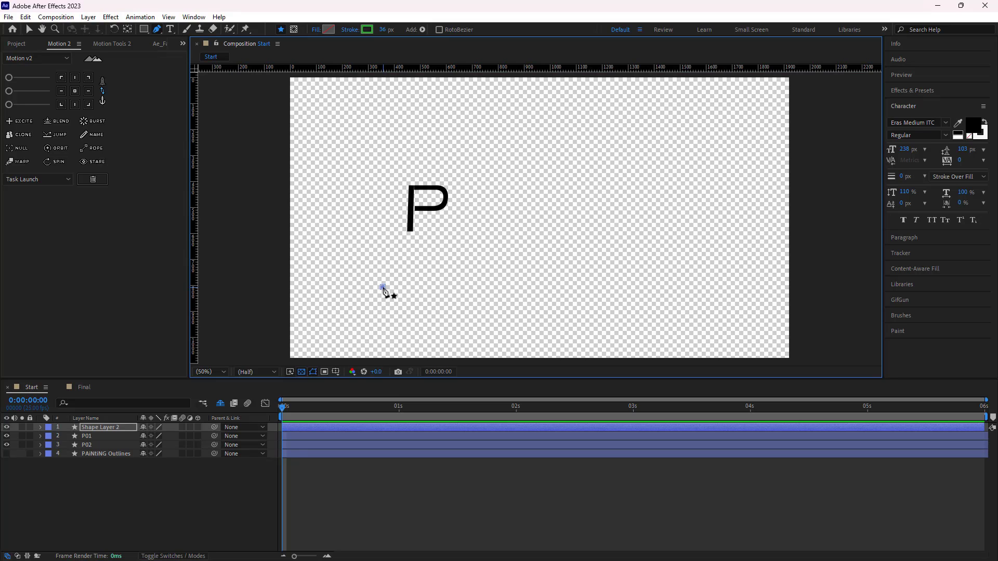
{"action": "left_click", "coordinate": [487, 288]}
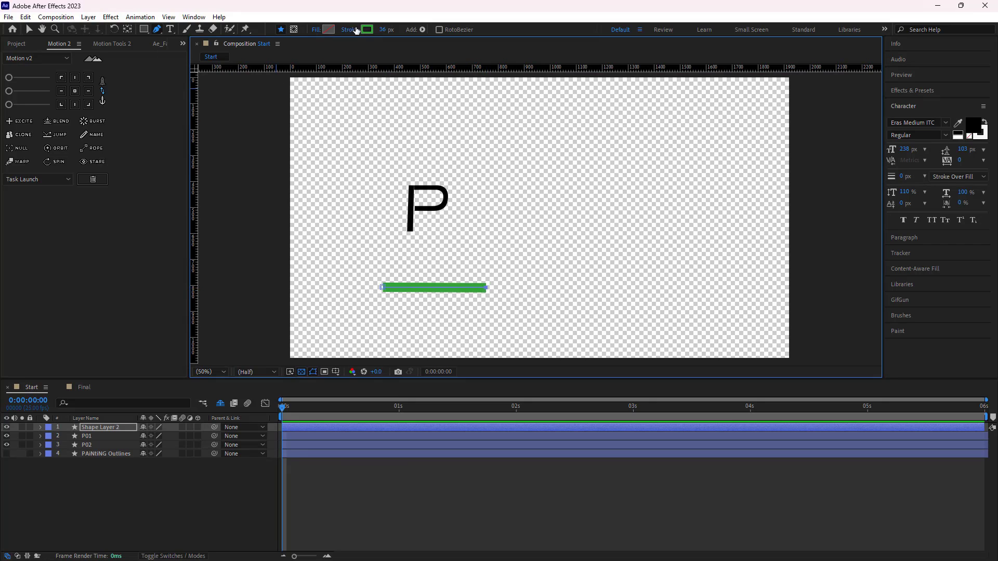
{"action": "left_click", "coordinate": [384, 32]}
{"action": "type", "text": "33"}
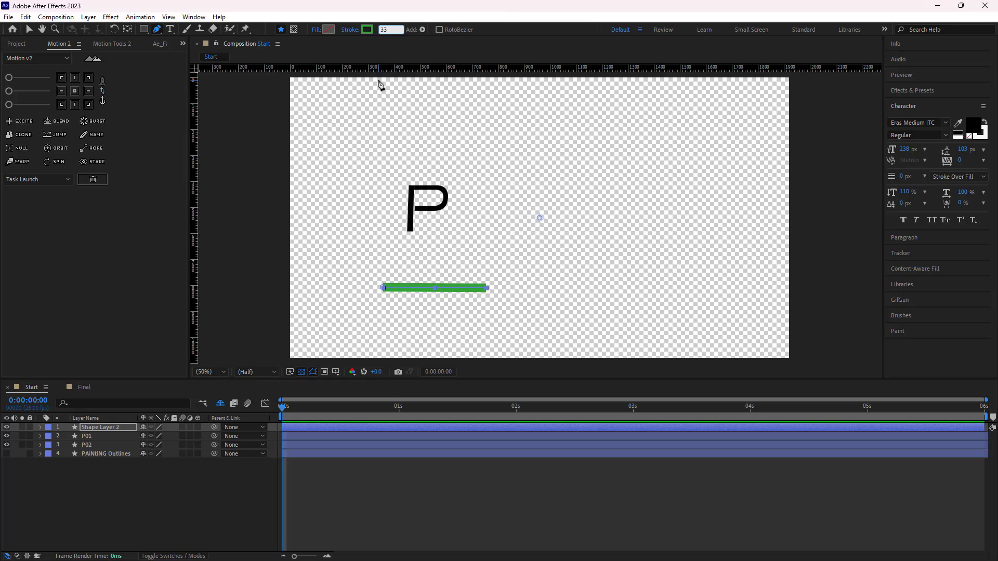
{"action": "key", "text": "Return"}
{"action": "left_click", "coordinate": [75, 91]}
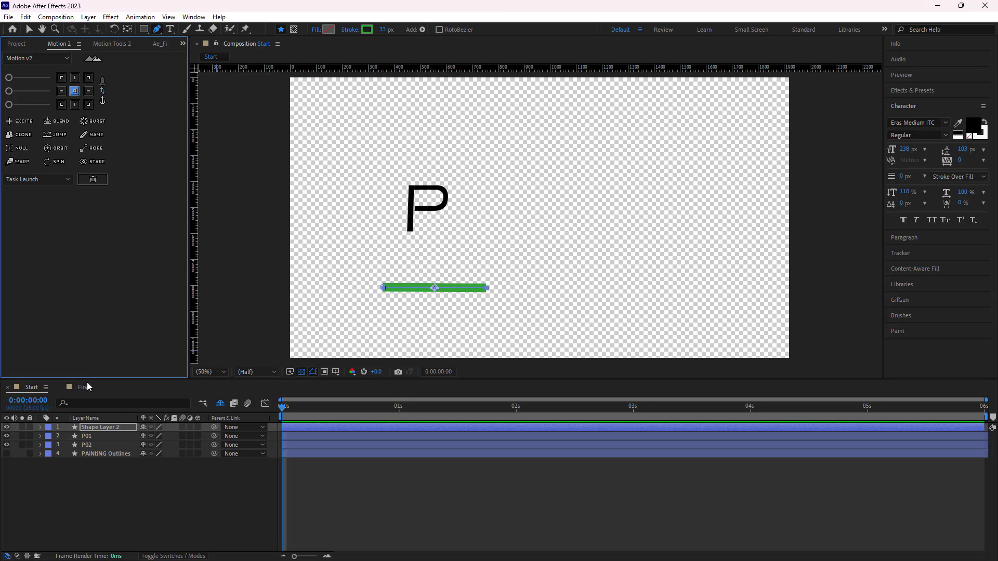
{"action": "left_click", "coordinate": [103, 428]}
{"action": "left_click", "coordinate": [40, 428]}
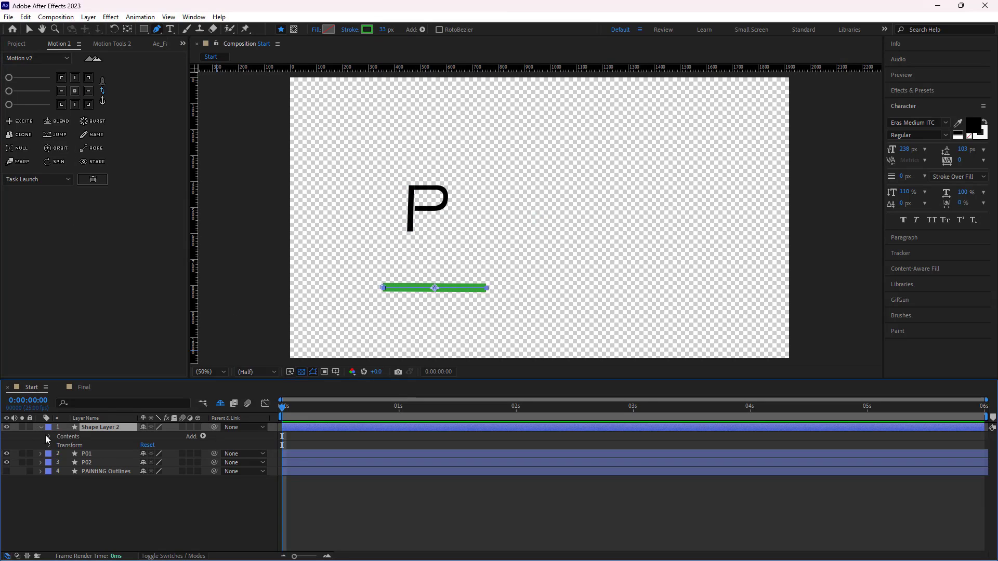
Add Trim Paths to the line and set its End to 35%.
{"action": "left_click", "coordinate": [203, 437]}
{"action": "left_click", "coordinate": [240, 379]}
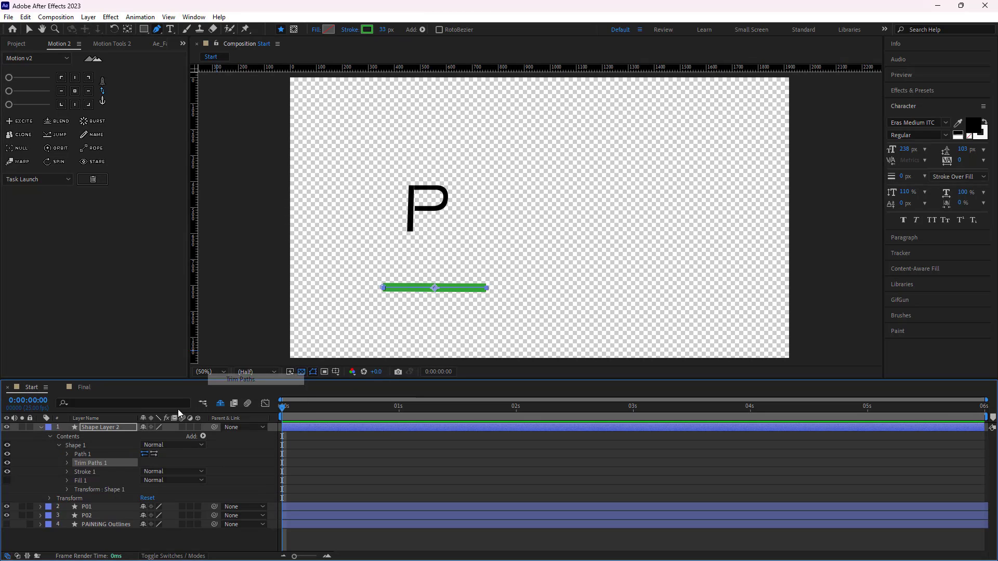
{"action": "left_click", "coordinate": [67, 463]}
{"action": "left_click", "coordinate": [196, 476]}
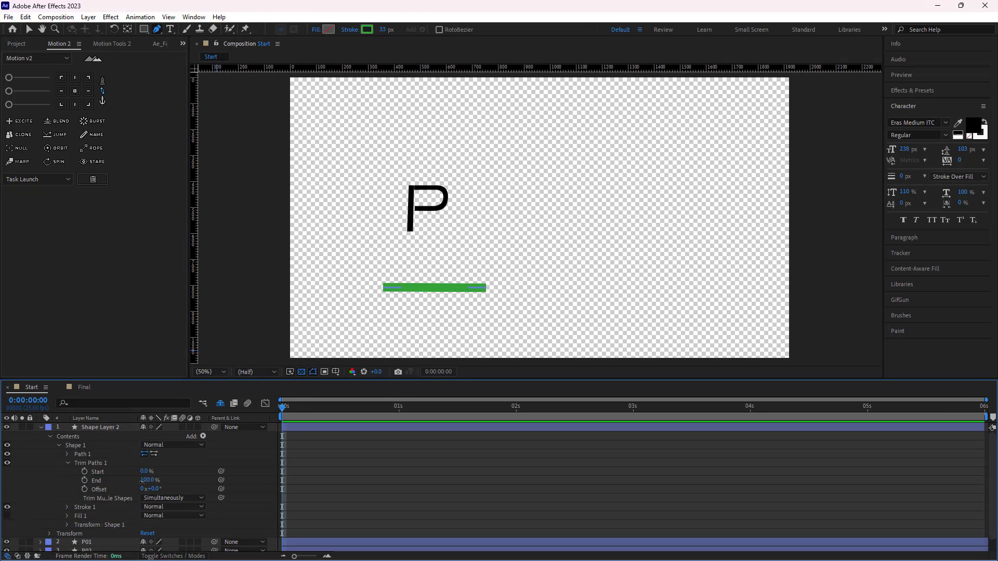
{"action": "left_click_drag", "start_coordinate": [143, 480], "coordinate": [122, 486]}
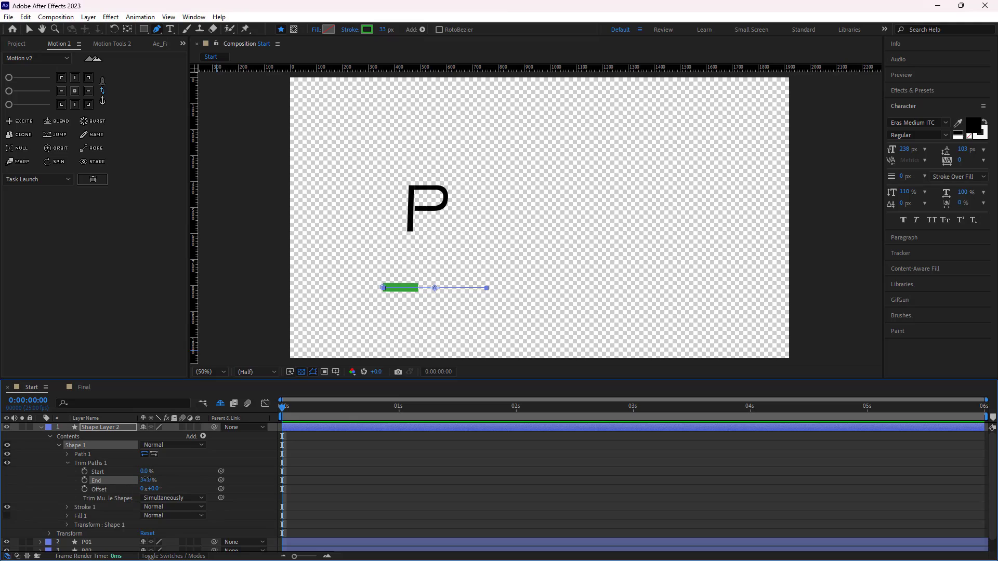
{"action": "left_click", "coordinate": [145, 481]}
{"action": "type", "text": "35"}
{"action": "key", "text": "Return"}
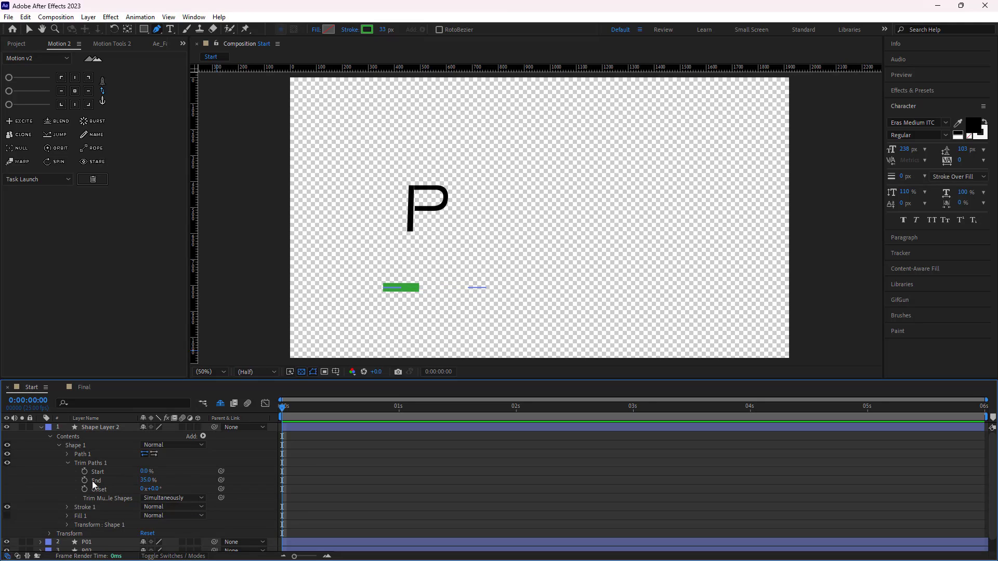
Keyframe the trim Offset from 0x at 0 s to 1x at frame 23.
{"action": "left_click", "coordinate": [84, 489]}
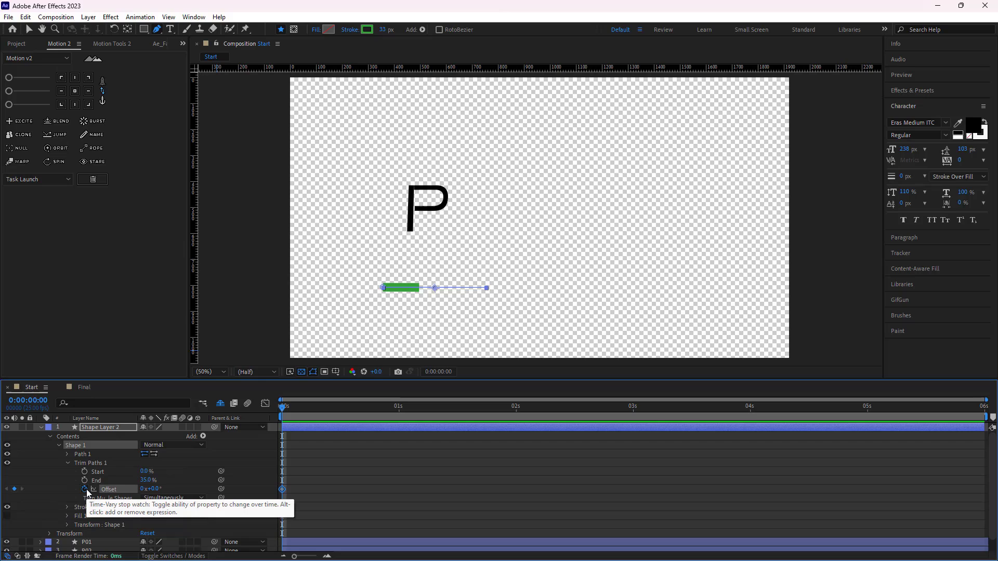
{"action": "key", "text": "Page_Down"}
{"action": "key", "text": "Page_Down"}
{"action": "key", "text": "Page_Down"}
{"action": "key", "text": "Page_Down"}
{"action": "key", "text": "Page_Down"}
{"action": "key", "text": "Page_Down"}
{"action": "key", "text": "Page_Down"}
{"action": "key", "text": "Page_Down"}
{"action": "key", "text": "Page_Down"}
{"action": "key", "text": "Page_Down"}
{"action": "key", "text": "Page_Down"}
{"action": "key", "text": "Page_Down"}
{"action": "key", "text": "Page_Down"}
{"action": "key", "text": "Page_Down"}
{"action": "key", "text": "Page_Down"}
{"action": "key", "text": "Page_Down"}
{"action": "key", "text": "Page_Down"}
{"action": "key", "text": "Page_Down"}
{"action": "key", "text": "Page_Down"}
{"action": "key", "text": "Page_Down"}
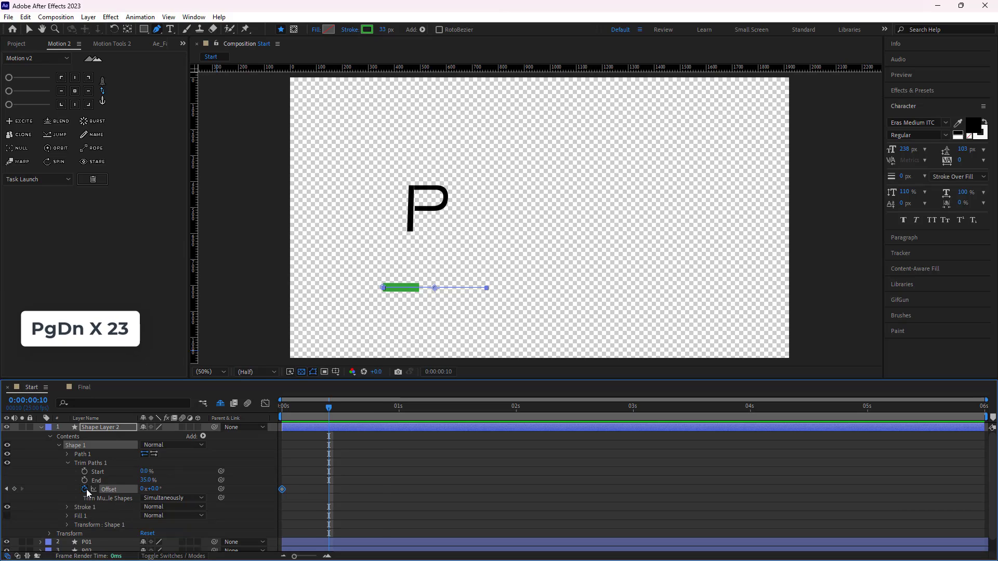
{"action": "key", "text": "Page_Down"}
{"action": "key", "text": "Page_Down"}
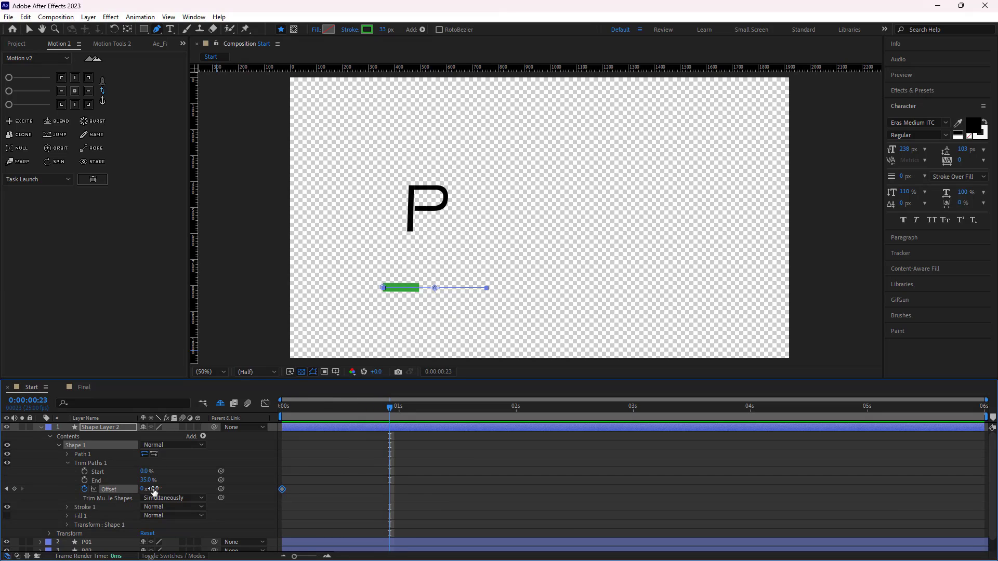
{"action": "left_click", "coordinate": [148, 489]}
{"action": "type", "text": "1"}
{"action": "key", "text": "Return"}
{"action": "left_click_drag", "start_coordinate": [369, 424], "coordinate": [390, 434]}
{"action": "left_click", "coordinate": [282, 438]}
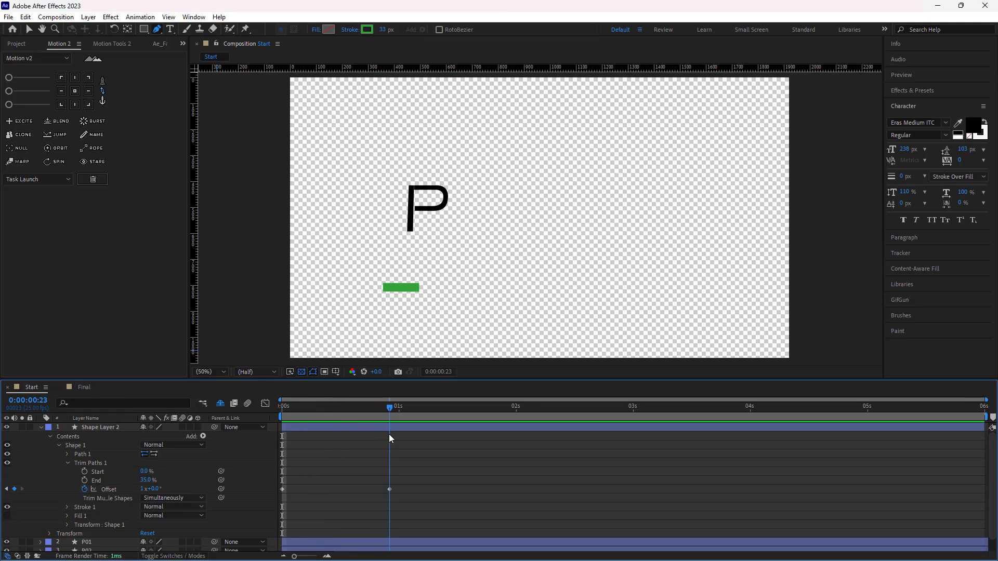
{"action": "key", "text": "Home"}
Duplicate Shape 1 so the layer holds copies up to Shape 4.
{"action": "left_click", "coordinate": [59, 445]}
{"action": "left_click", "coordinate": [74, 446]}
{"action": "key", "text": "ctrl+d"}
{"action": "key", "text": "ctrl+d"}
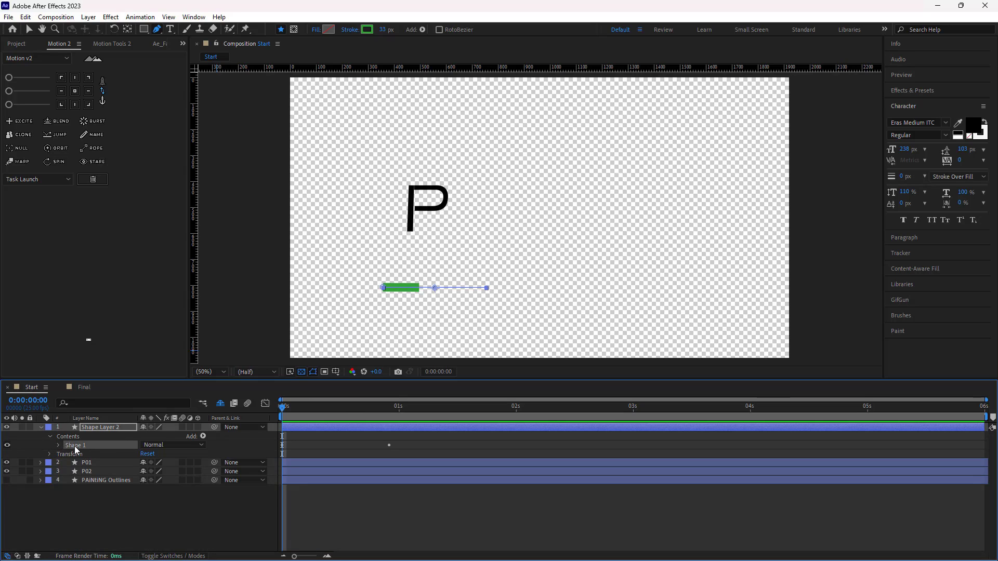
{"action": "key", "text": "ctrl+d"}
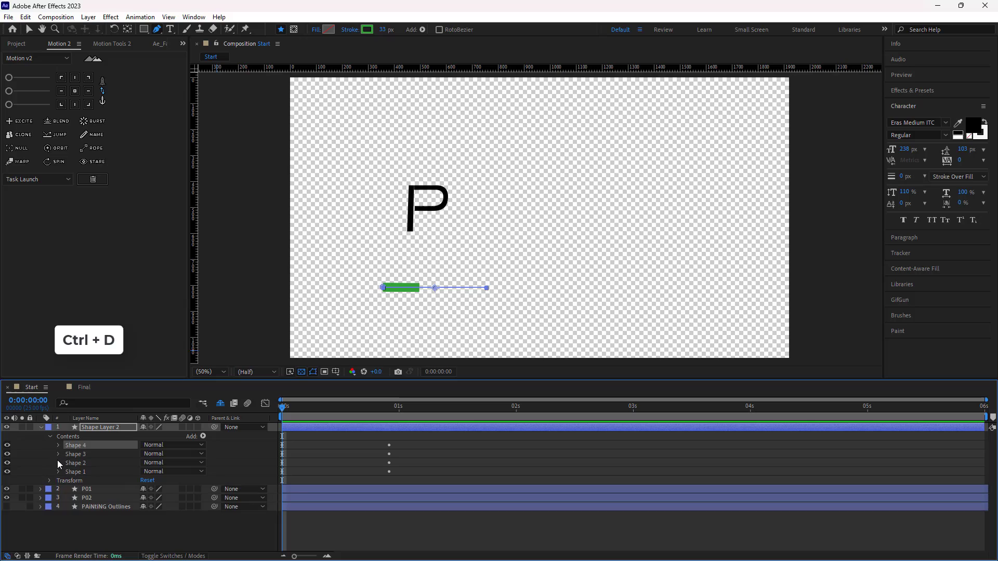
{"action": "left_click", "coordinate": [241, 456]}
Remove Shape 4's trim Offset keyframes.
{"action": "left_click", "coordinate": [58, 446]}
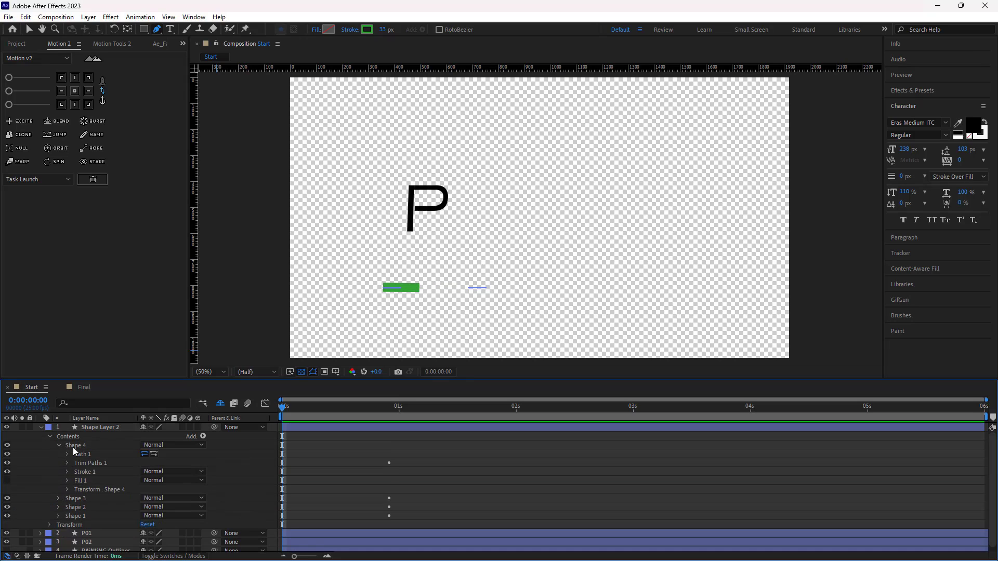
{"action": "left_click", "coordinate": [67, 463]}
{"action": "scroll", "coordinate": [256, 480], "scroll_direction": "down", "scroll_amount": 1}
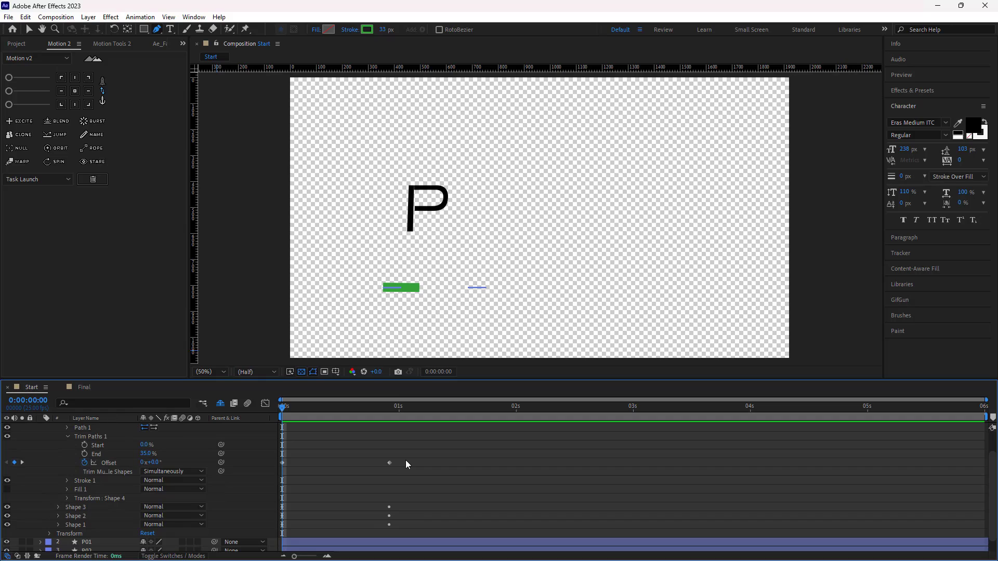
{"action": "left_click_drag", "start_coordinate": [405, 460], "coordinate": [269, 469]}
{"action": "key", "text": "Delete"}
Keyframe Shape 4's trim End from 35% at 0 s to 100% at frame 23.
{"action": "left_click", "coordinate": [126, 454]}
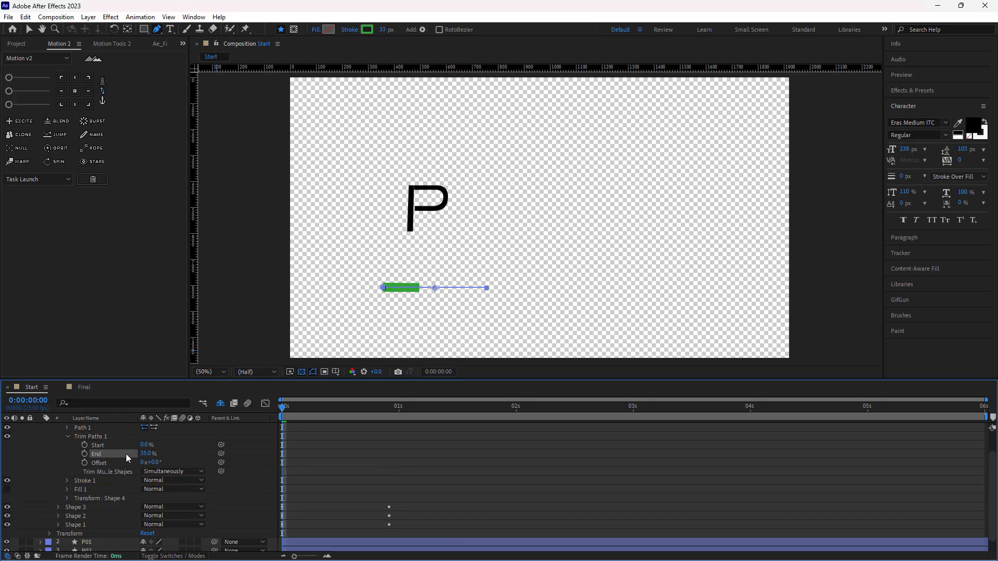
{"action": "left_click", "coordinate": [85, 454]}
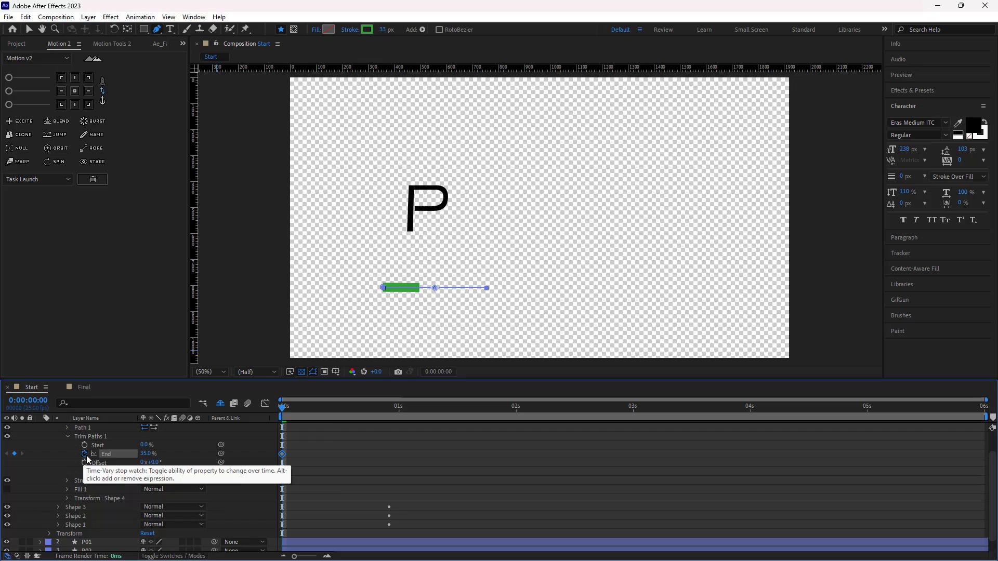
{"action": "key", "text": "space"}
{"action": "key", "text": "space"}
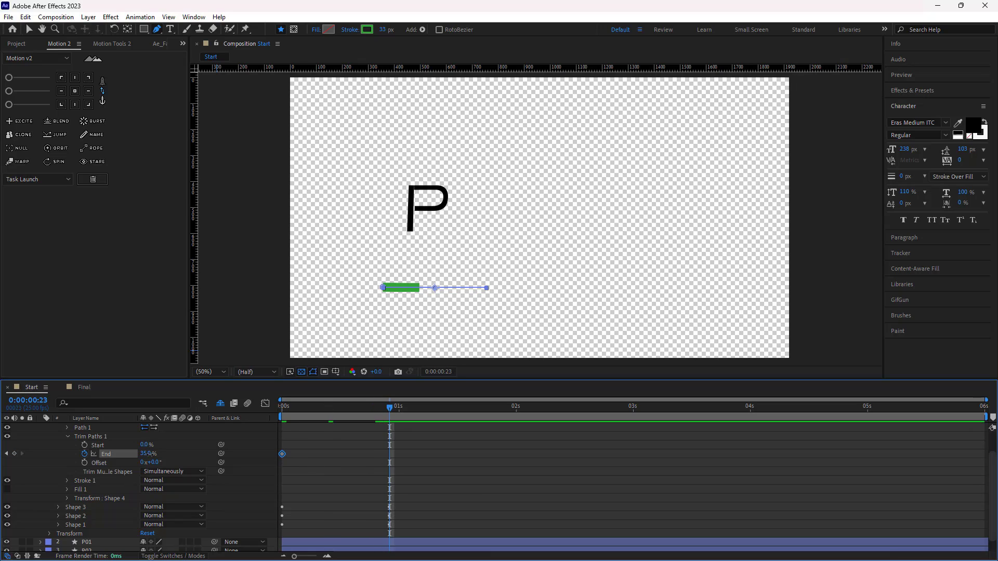
{"action": "left_click_drag", "start_coordinate": [149, 454], "coordinate": [193, 462]}
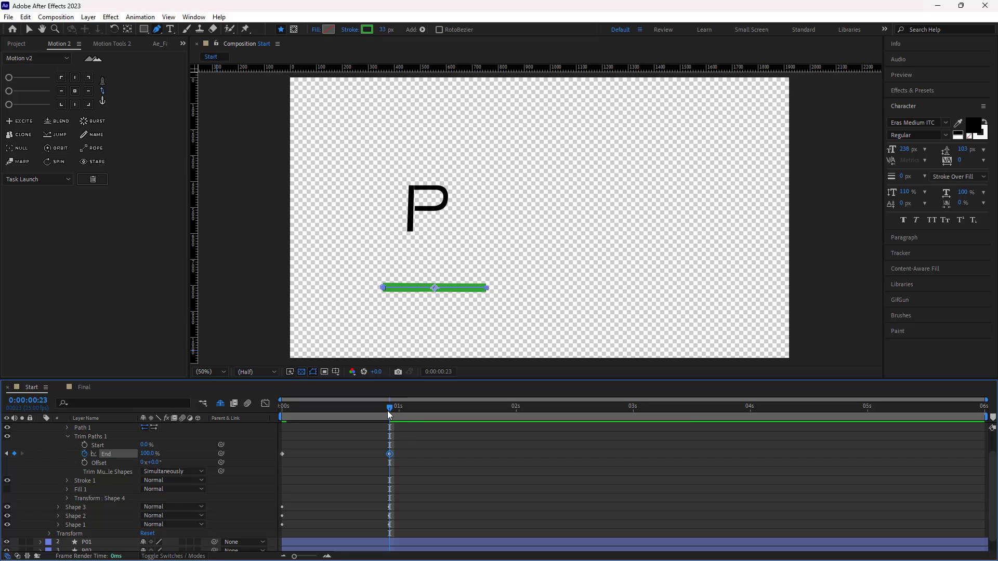
{"action": "left_click_drag", "start_coordinate": [387, 410], "coordinate": [268, 422]}
{"action": "scroll", "coordinate": [139, 463], "scroll_direction": "up", "scroll_amount": 2}
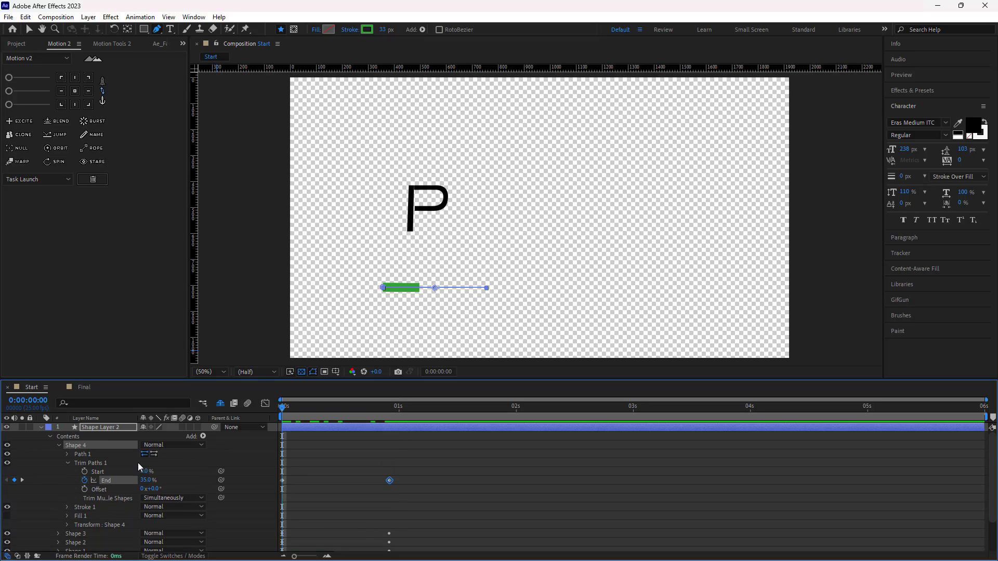
{"action": "left_click", "coordinate": [58, 445]}
{"action": "key", "text": "u"}
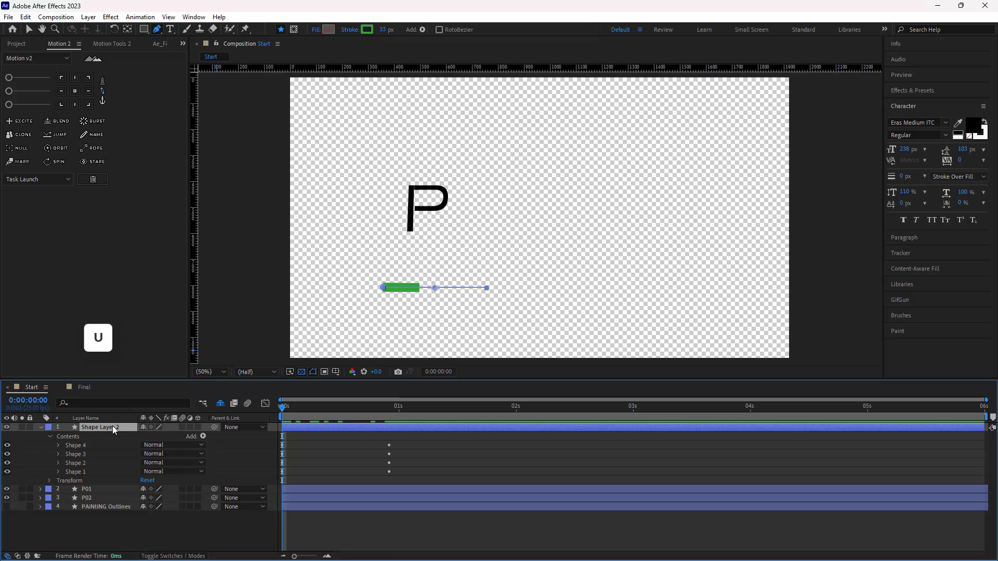
Shift the third and second Offset keyframes and the End keyframes about ten frames later each.
{"action": "left_click", "coordinate": [108, 454]}
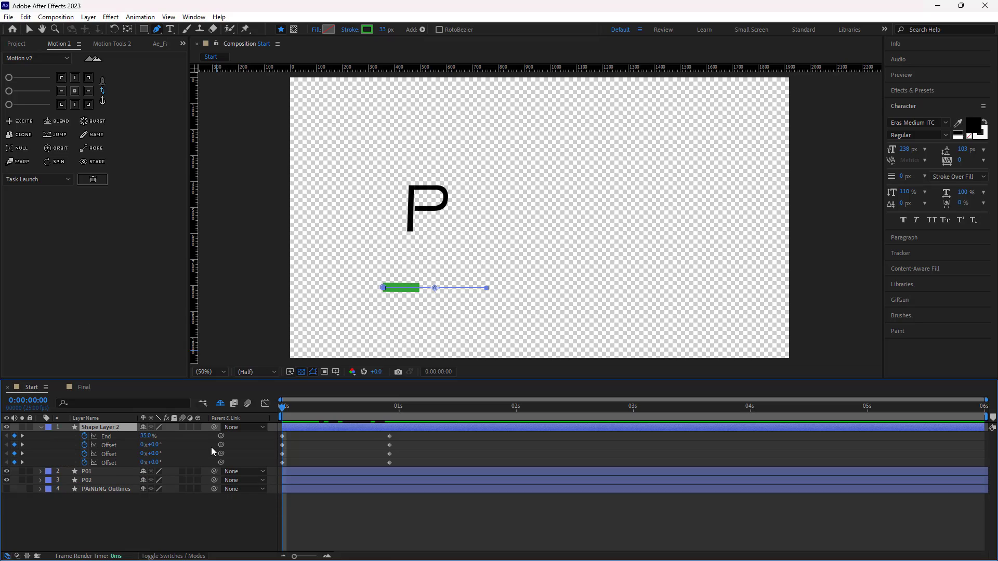
{"action": "key", "text": "shift+Next"}
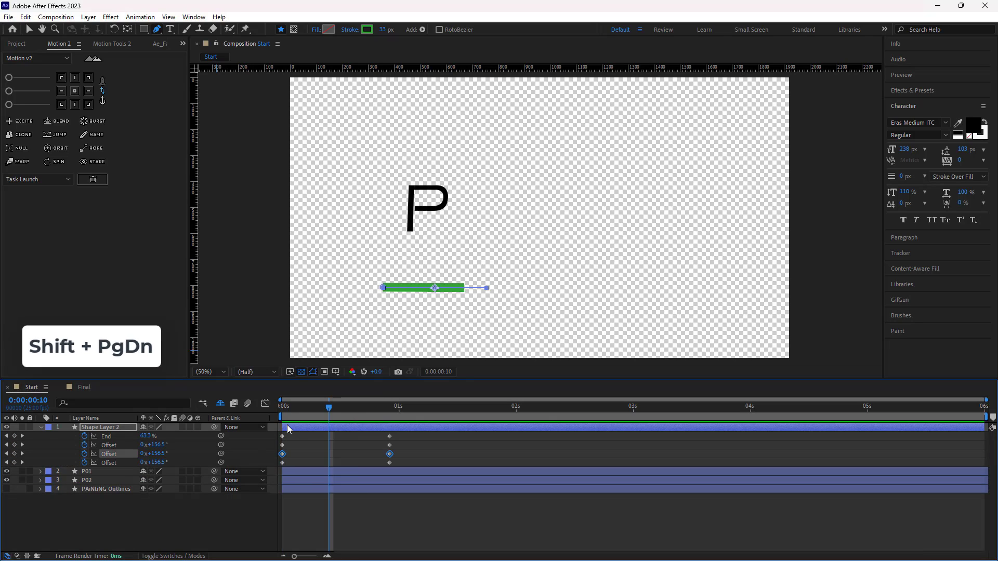
{"action": "left_click_drag", "start_coordinate": [282, 453], "coordinate": [328, 466]}
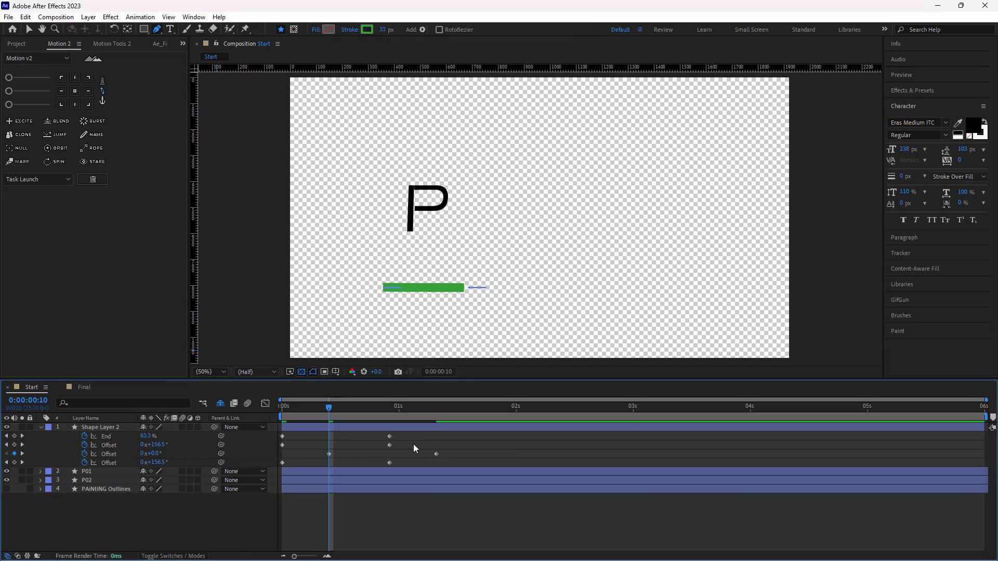
{"action": "left_click_drag", "start_coordinate": [415, 440], "coordinate": [273, 439]}
{"action": "key", "text": "shift+Next"}
{"action": "key", "text": "shift+Next"}
{"action": "left_click_drag", "start_coordinate": [282, 437], "coordinate": [422, 438]}
{"action": "key", "text": "F2"}
Preview and scrub the staggered stroke animation from the start.
{"action": "left_click", "coordinate": [283, 408]}
{"action": "key", "text": "space"}
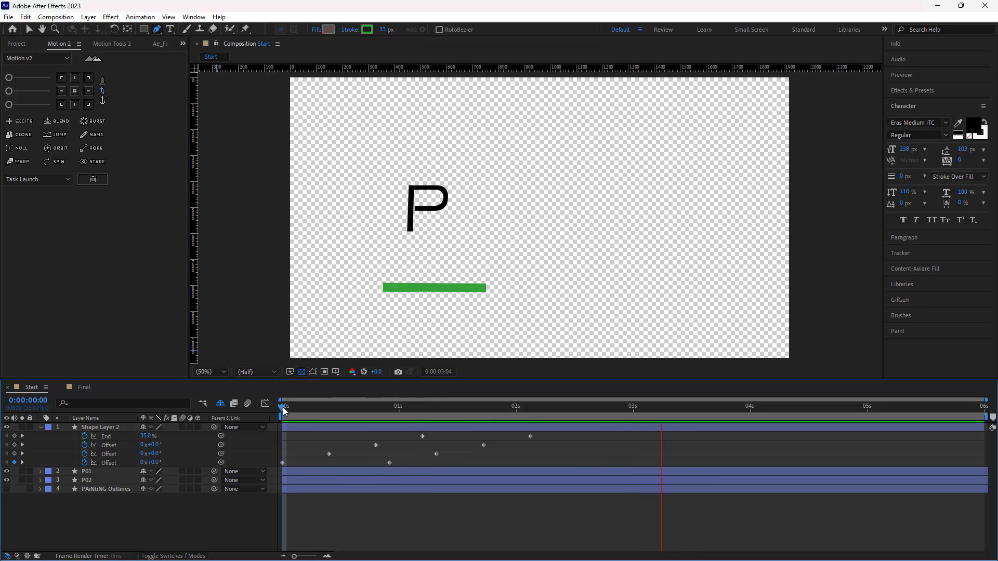
{"action": "mouse_move", "coordinate": [283, 407]}
{"action": "left_mouse_down"}
{"action": "mouse_move", "coordinate": [476, 429]}
{"action": "mouse_move", "coordinate": [450, 438]}
{"action": "mouse_move", "coordinate": [528, 447]}
{"action": "mouse_move", "coordinate": [230, 445]}
{"action": "left_mouse_up"}
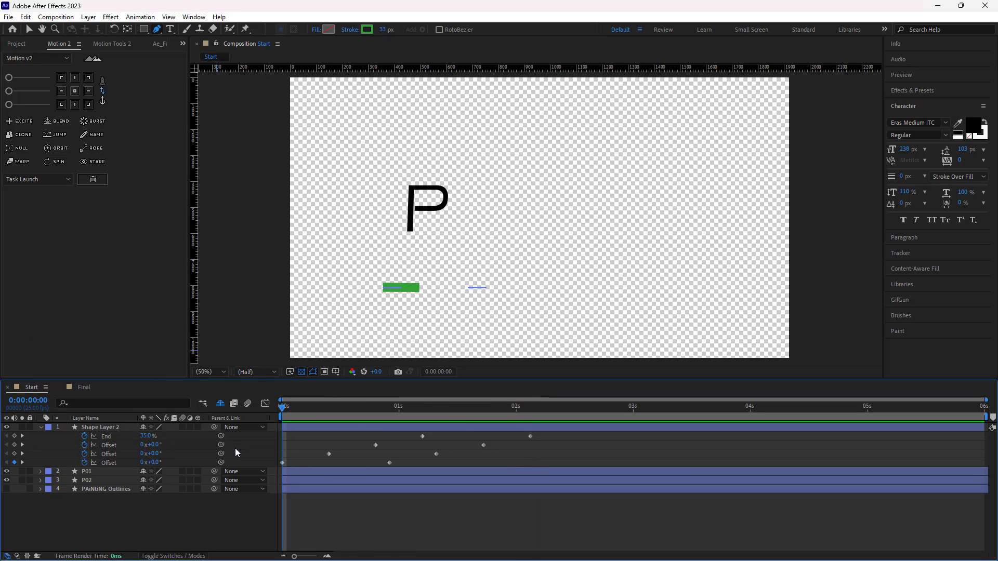
Reveal the hidden colour-swatch layer and re-expand Shape Layer 2's contents.
{"action": "left_click", "coordinate": [39, 428]}
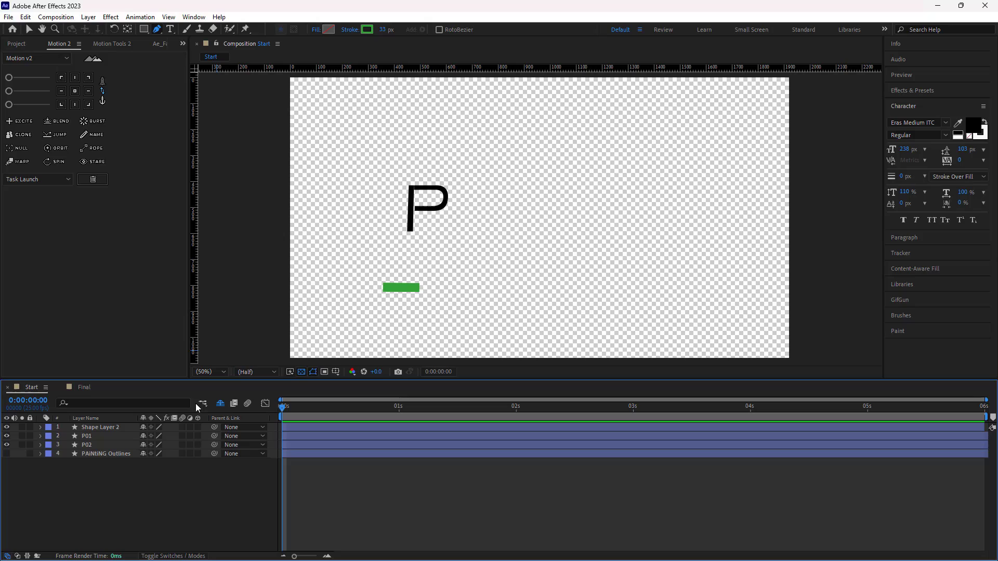
{"action": "left_click", "coordinate": [223, 401]}
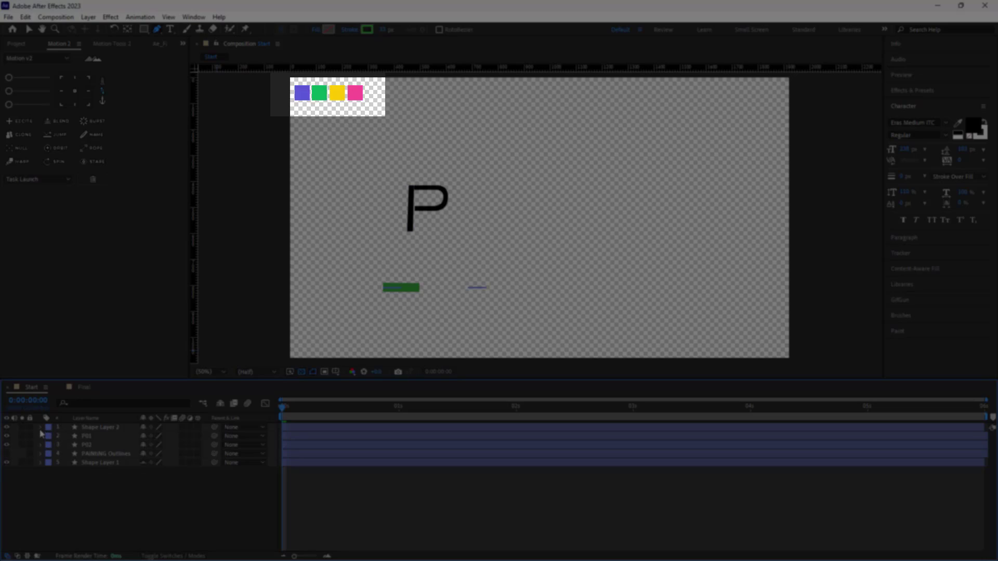
{"action": "left_click", "coordinate": [40, 428]}
{"action": "scroll", "coordinate": [79, 499], "scroll_direction": "down", "scroll_amount": 6}
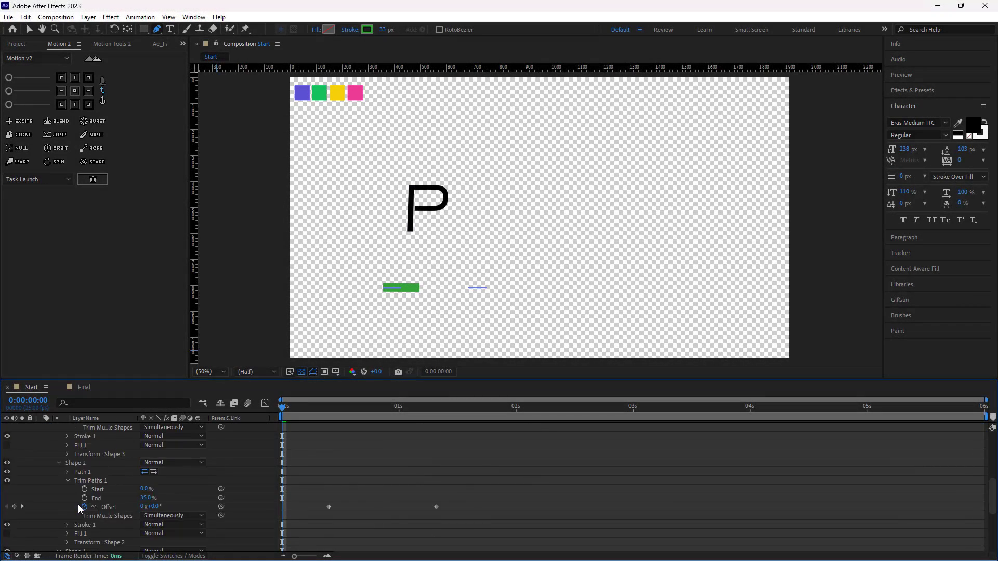
{"action": "scroll", "coordinate": [79, 509], "scroll_direction": "down", "scroll_amount": 5}
Colour Shape 1's stroke purple and Shape 2's stroke green from the swatches.
{"action": "left_click", "coordinate": [66, 486]}
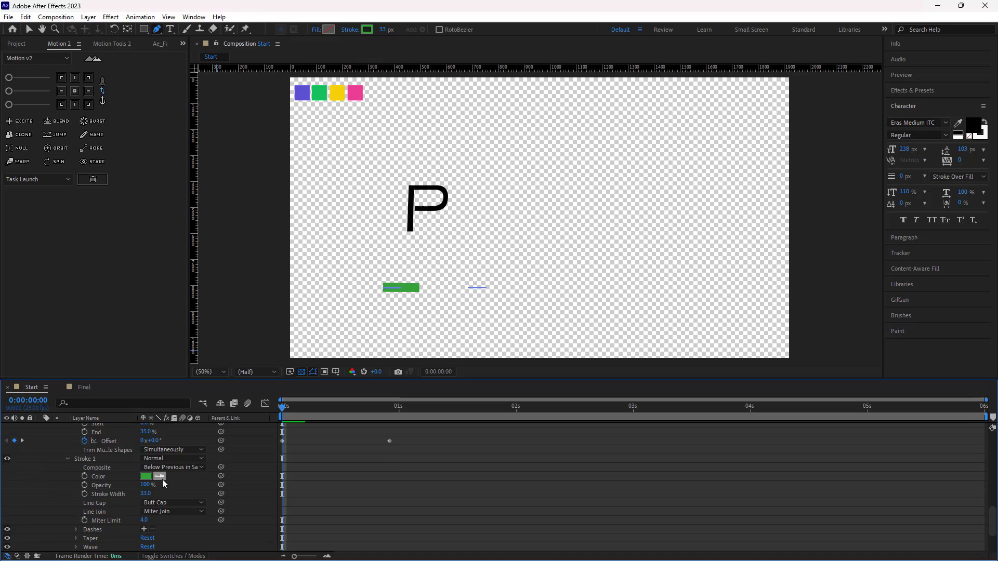
{"action": "left_click", "coordinate": [162, 478]}
{"action": "left_click", "coordinate": [304, 89]}
{"action": "scroll", "coordinate": [127, 451], "scroll_direction": "up", "scroll_amount": 5}
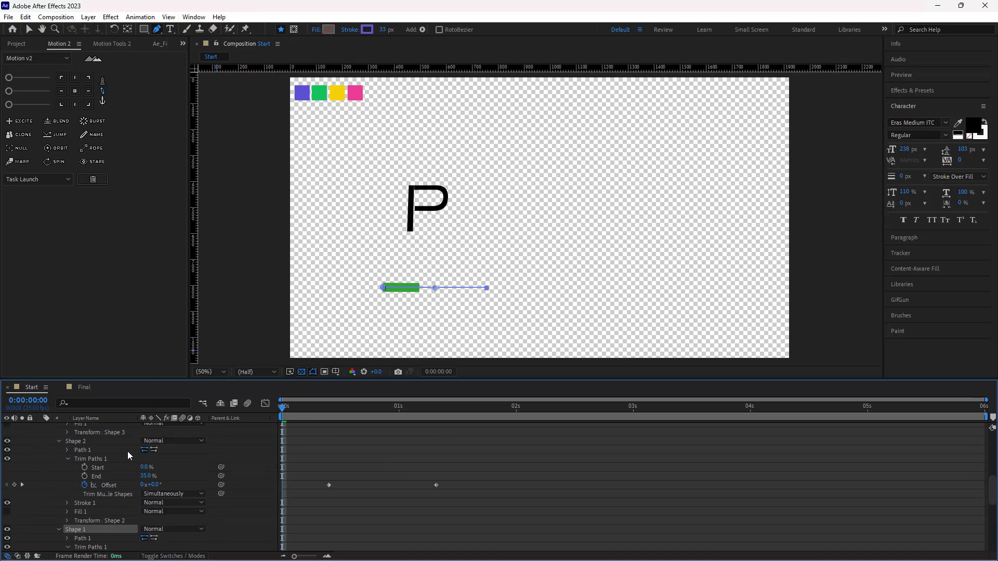
{"action": "left_click", "coordinate": [67, 504]}
{"action": "scroll", "coordinate": [130, 489], "scroll_direction": "down", "scroll_amount": 2}
{"action": "left_click", "coordinate": [318, 92]}
Colour Shape 3's stroke yellow and Shape 4's stroke pink from the swatches.
{"action": "scroll", "coordinate": [90, 474], "scroll_direction": "up", "scroll_amount": 6}
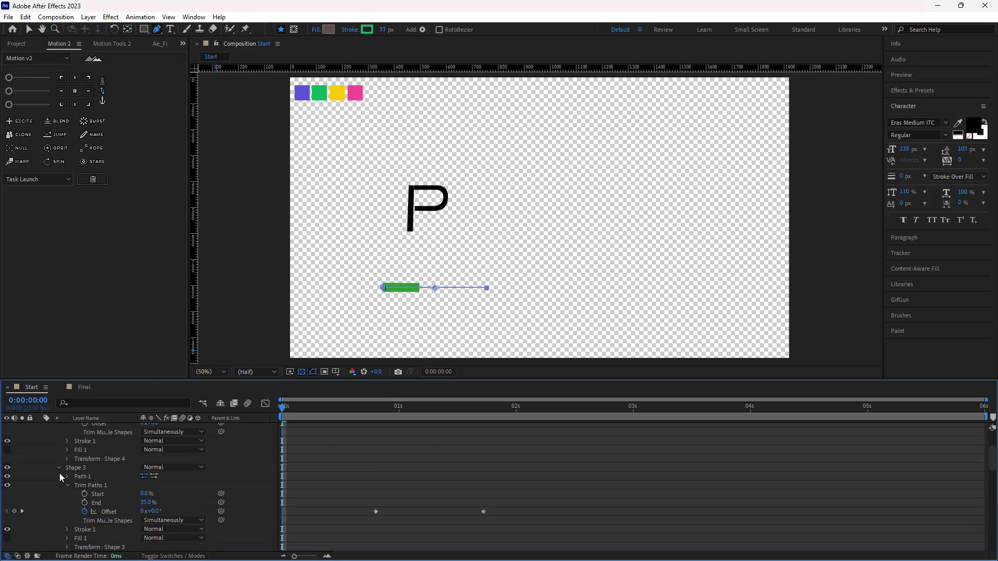
{"action": "scroll", "coordinate": [73, 494], "scroll_direction": "down", "scroll_amount": 1}
{"action": "left_click", "coordinate": [68, 503]}
{"action": "left_click", "coordinate": [161, 477]}
{"action": "left_click", "coordinate": [338, 94]}
{"action": "scroll", "coordinate": [118, 463], "scroll_direction": "up", "scroll_amount": 5}
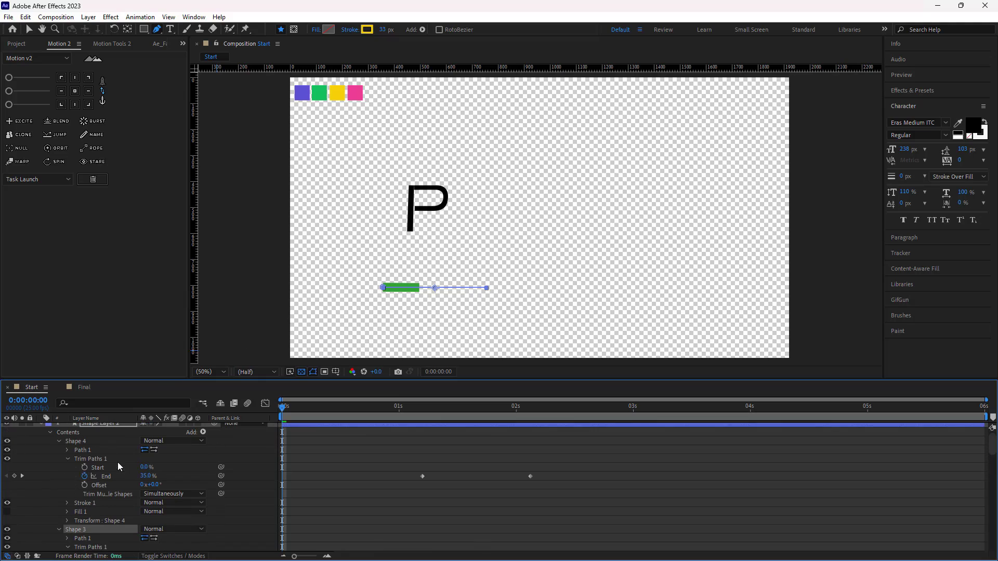
{"action": "left_click", "coordinate": [67, 508]}
{"action": "left_click", "coordinate": [67, 508]}
{"action": "scroll", "coordinate": [67, 507], "scroll_direction": "down", "scroll_amount": 2}
{"action": "left_click", "coordinate": [159, 479]}
{"action": "left_click", "coordinate": [358, 95]}
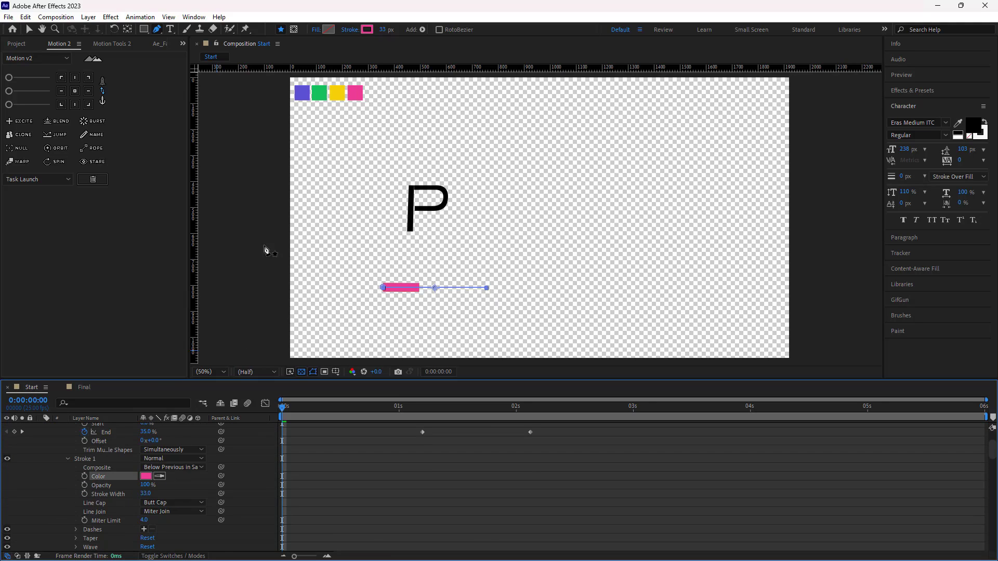
Collapse the expanded shape groups and deselect Shape Layer 2.
{"action": "scroll", "coordinate": [70, 467], "scroll_direction": "up", "scroll_amount": 2}
{"action": "left_click", "coordinate": [59, 446]}
{"action": "left_click", "coordinate": [59, 453]}
{"action": "left_click", "coordinate": [59, 465]}
{"action": "left_click", "coordinate": [268, 435]}
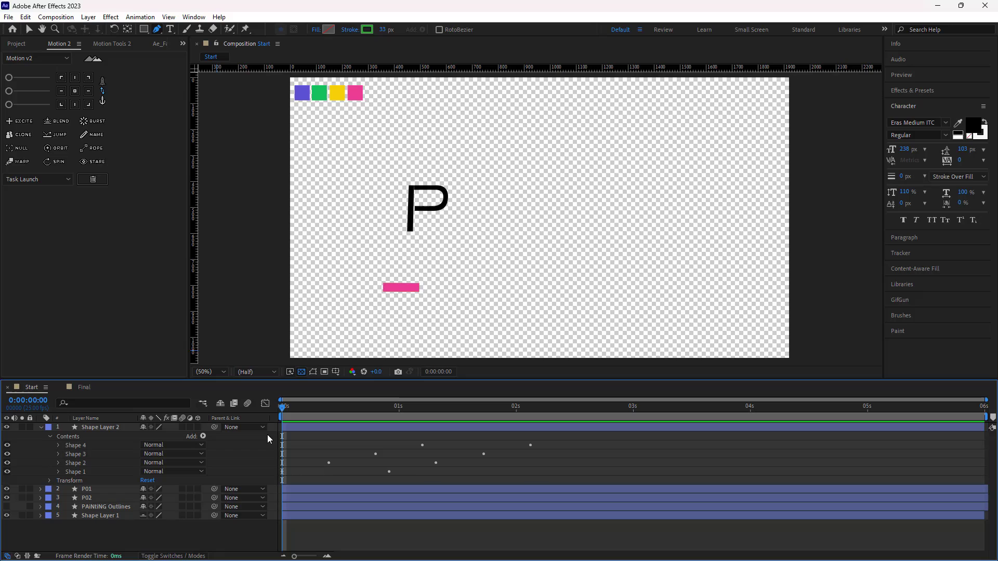
Preview the coloured strokes, hide the swatch layer, and reveal only Shape Layer 2's keyframed trim properties.
{"action": "key", "text": "space"}
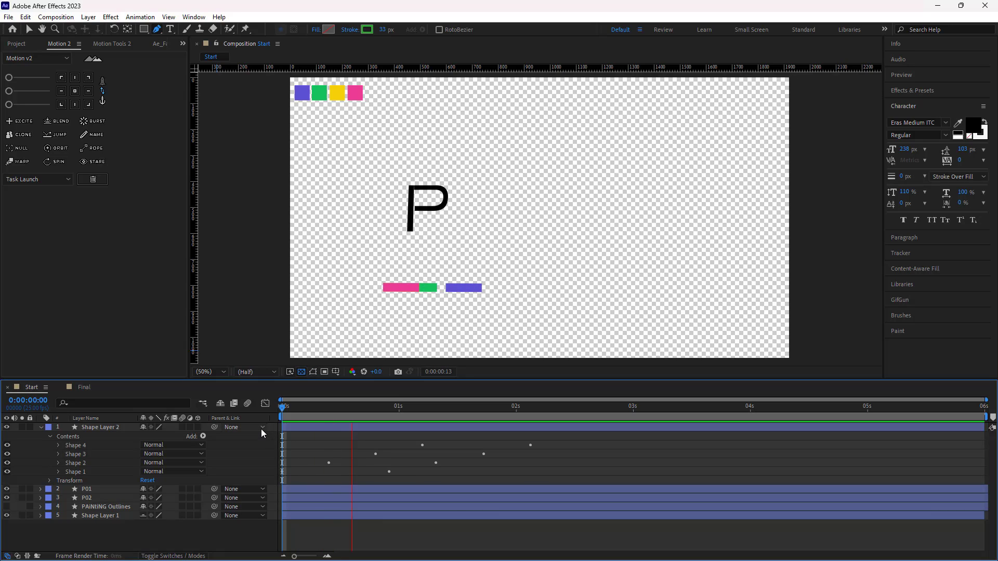
{"action": "left_click_drag", "start_coordinate": [285, 406], "coordinate": [278, 433]}
{"action": "left_click", "coordinate": [220, 404]}
{"action": "left_click", "coordinate": [97, 427]}
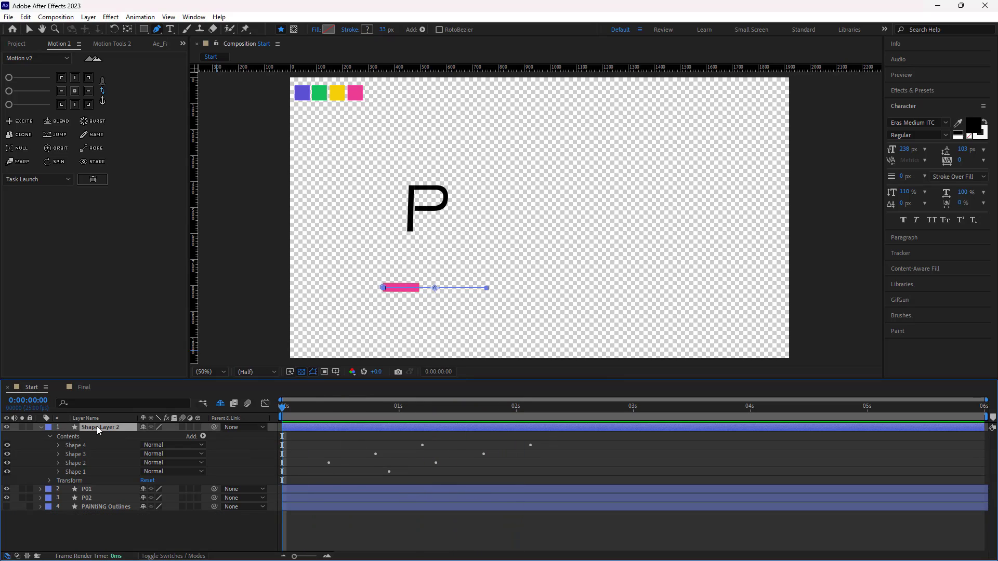
{"action": "key", "text": "u"}
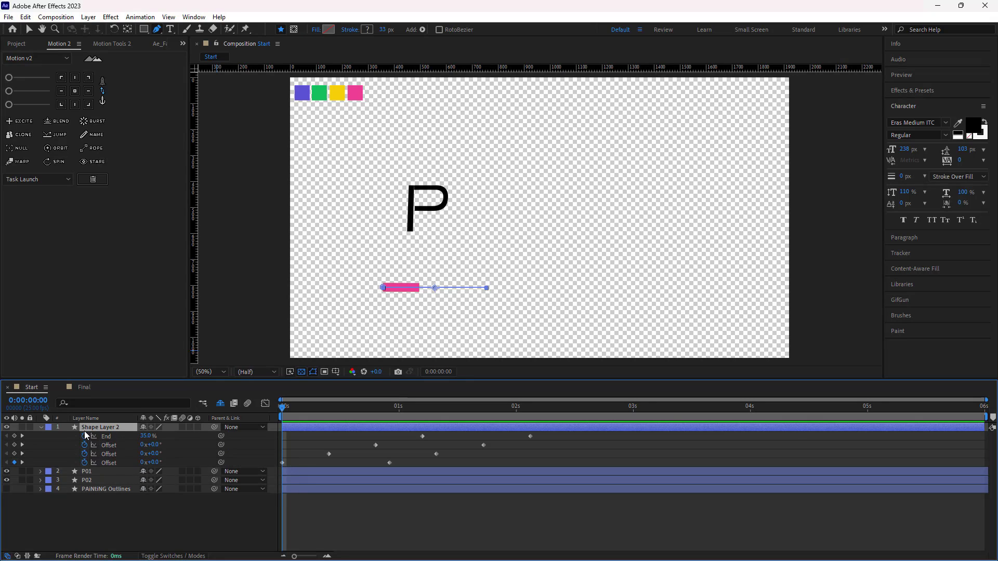
{"action": "left_click", "coordinate": [117, 429]}
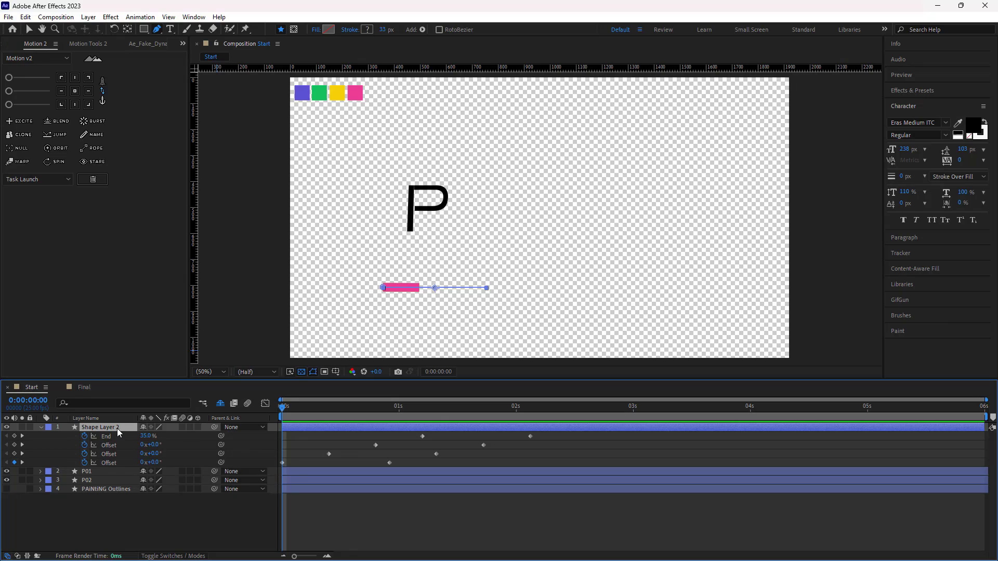
Apply a Slider Control effect to Shape Layer 2 from Effects & Presets.
{"action": "left_click", "coordinate": [912, 90]}
{"action": "left_click", "coordinate": [903, 105]}
{"action": "type", "text": "sli"}
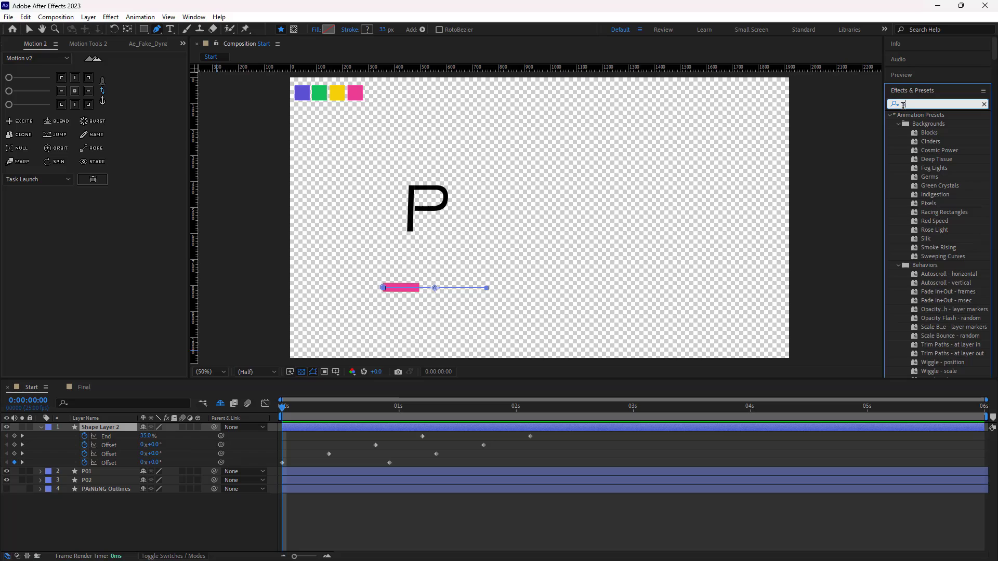
{"action": "type", "text": "der"}
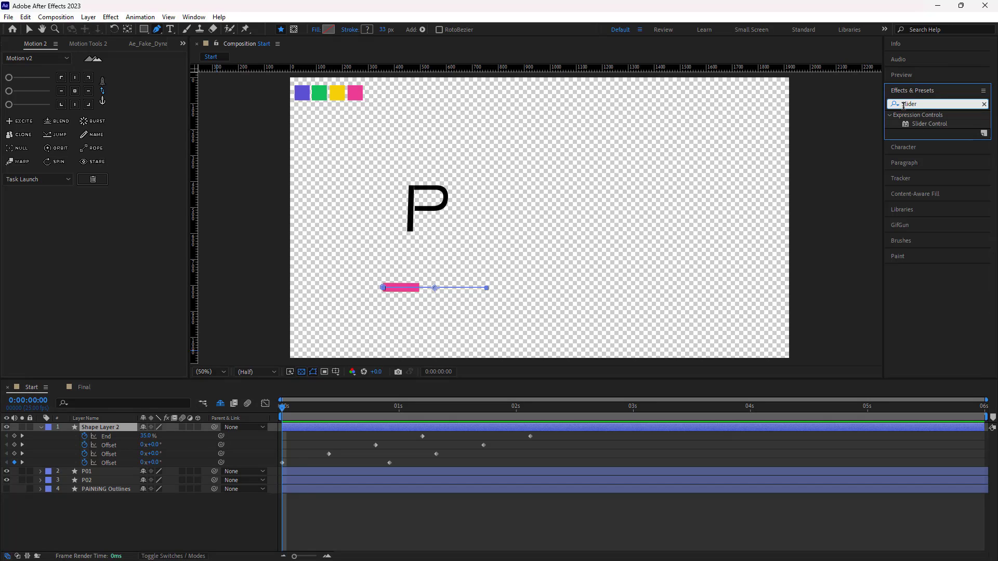
{"action": "left_click_drag", "start_coordinate": [937, 128], "coordinate": [108, 428]}
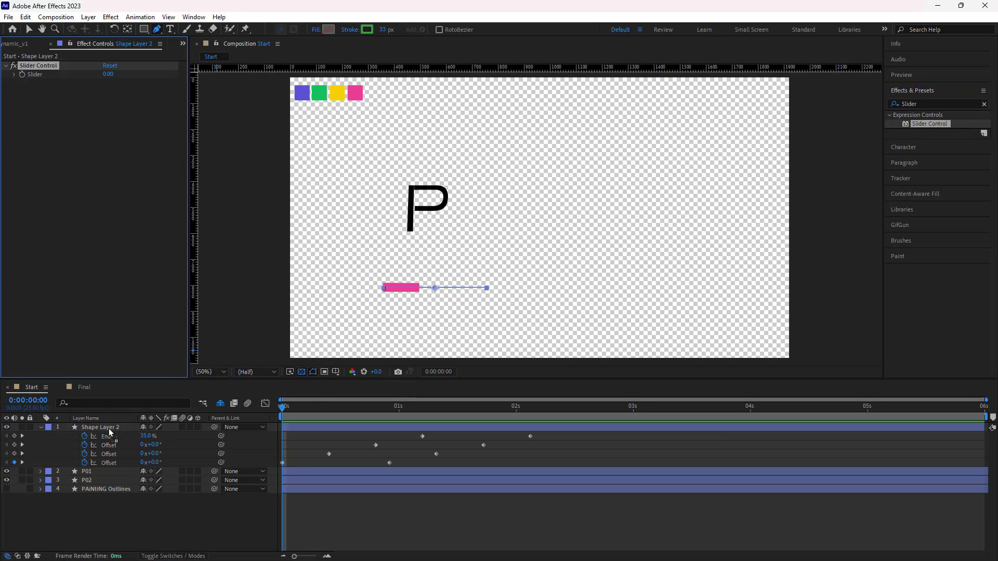
Give the last Offset the pasted timing expression, range 100, linked to the layer's Slider.
{"action": "left_click", "coordinate": [83, 463], "text": "alt"}
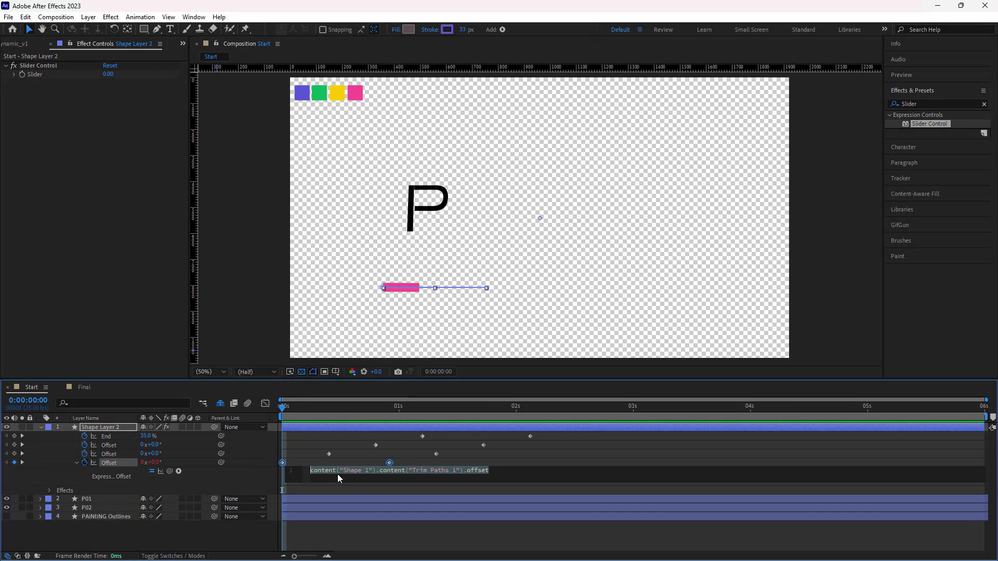
{"action": "key", "text": "ctrl+v"}
{"action": "left_click", "coordinate": [281, 490]}
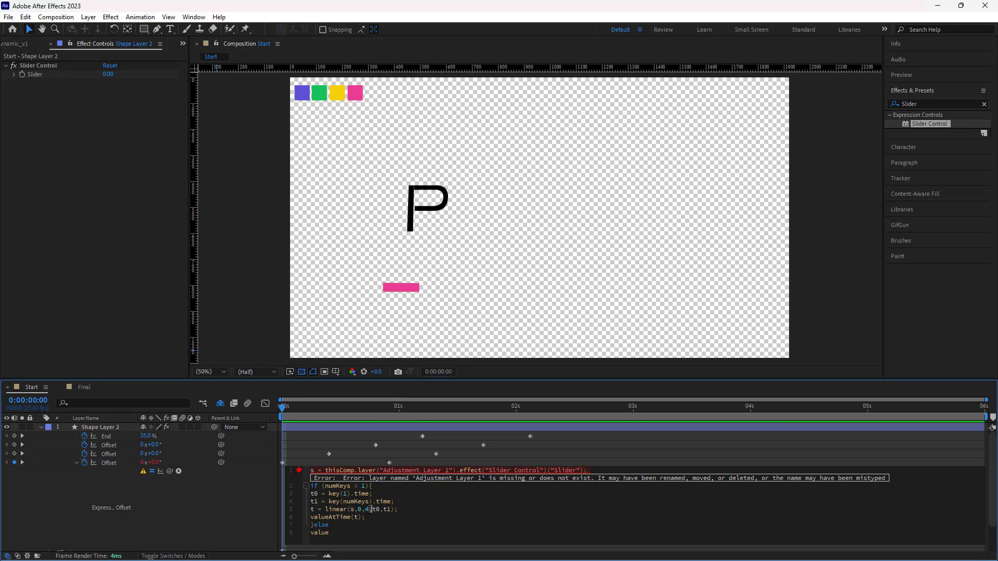
{"action": "left_click_drag", "start_coordinate": [370, 509], "coordinate": [364, 509]}
{"action": "type", "text": "100"}
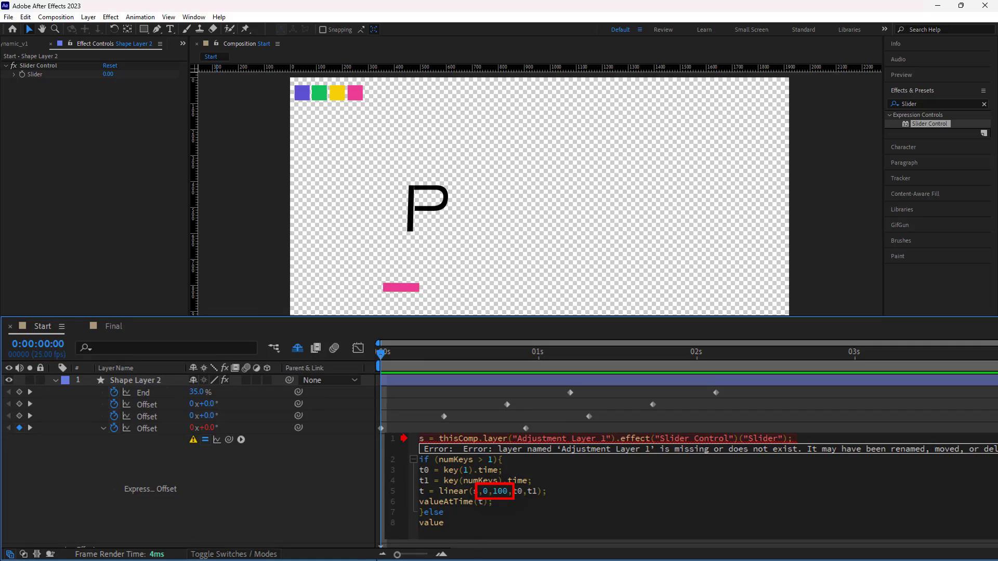
{"action": "left_click_drag", "start_coordinate": [805, 440], "coordinate": [439, 440]}
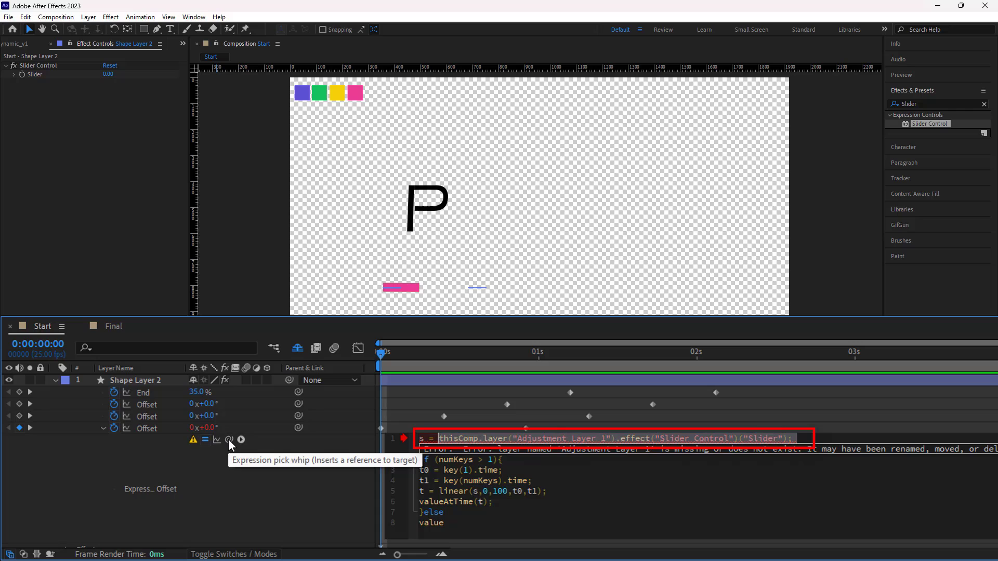
{"action": "left_click_drag", "start_coordinate": [228, 440], "coordinate": [32, 75]}
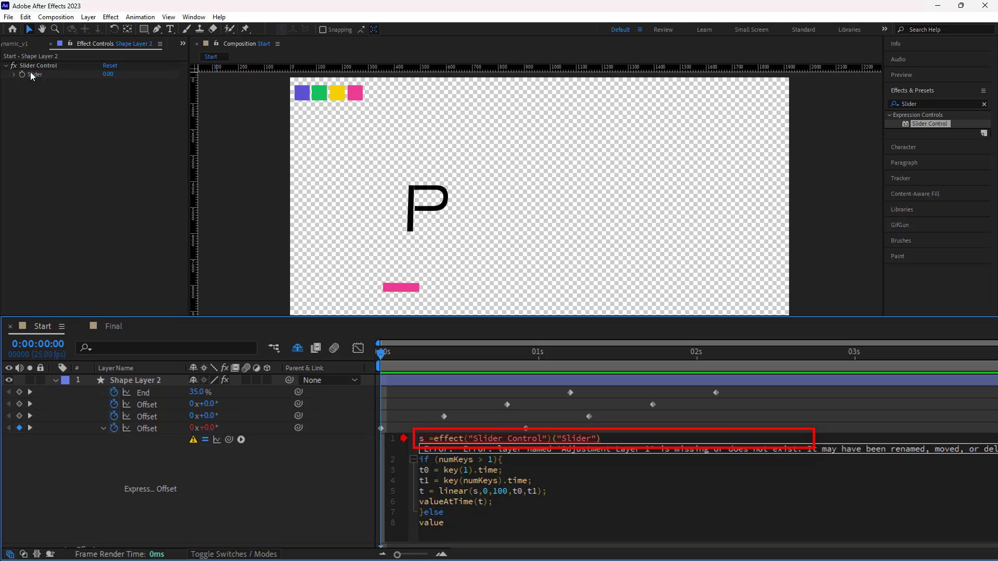
{"action": "left_click", "coordinate": [73, 484]}
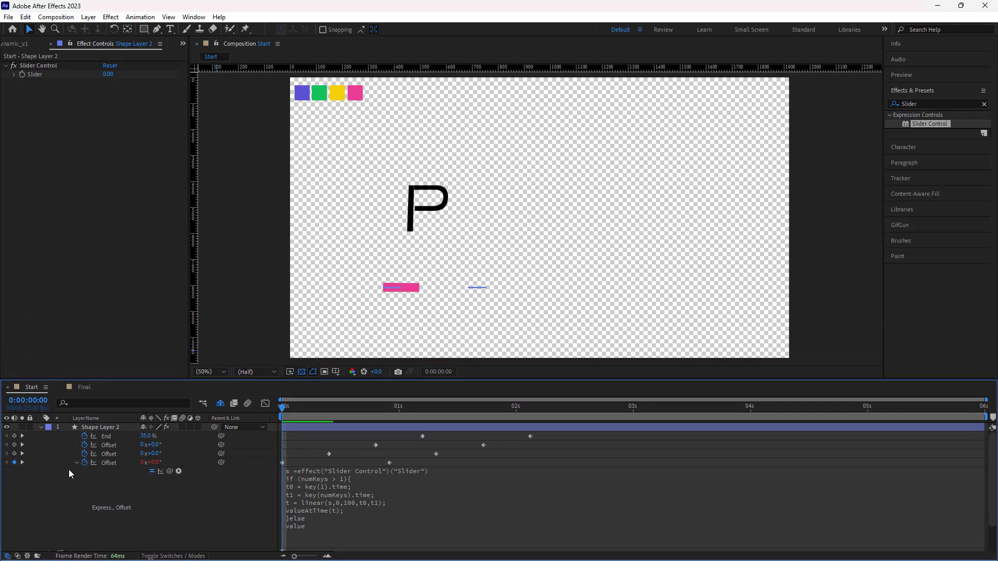
Copy the finished expression onto the third Offset, second Offset, End and remaining Offset.
{"action": "left_click", "coordinate": [320, 501]}
{"action": "key", "text": "ctrl+c"}
{"action": "left_click", "coordinate": [208, 497]}
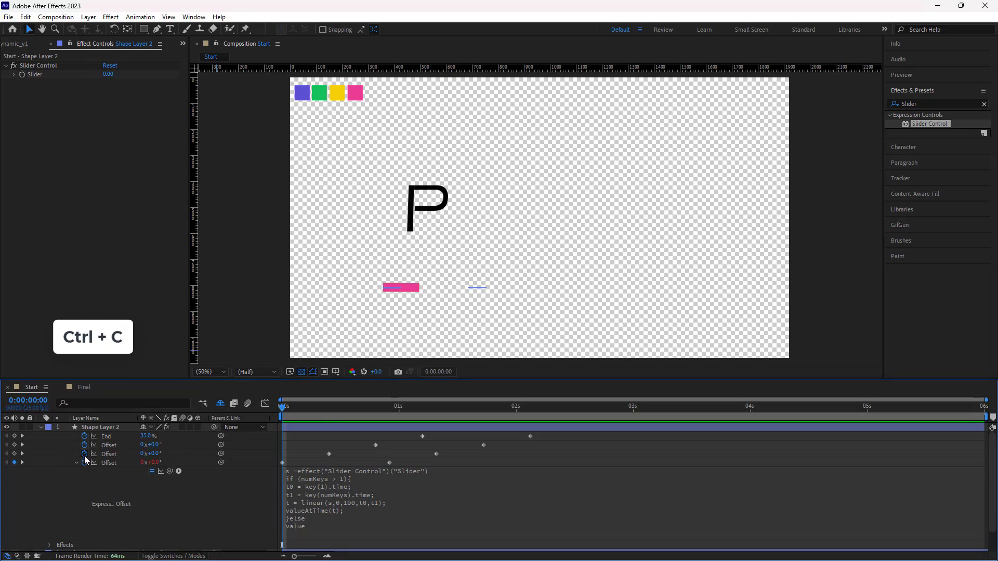
{"action": "left_click", "coordinate": [85, 455], "text": "alt"}
{"action": "key", "text": "ctrl+v"}
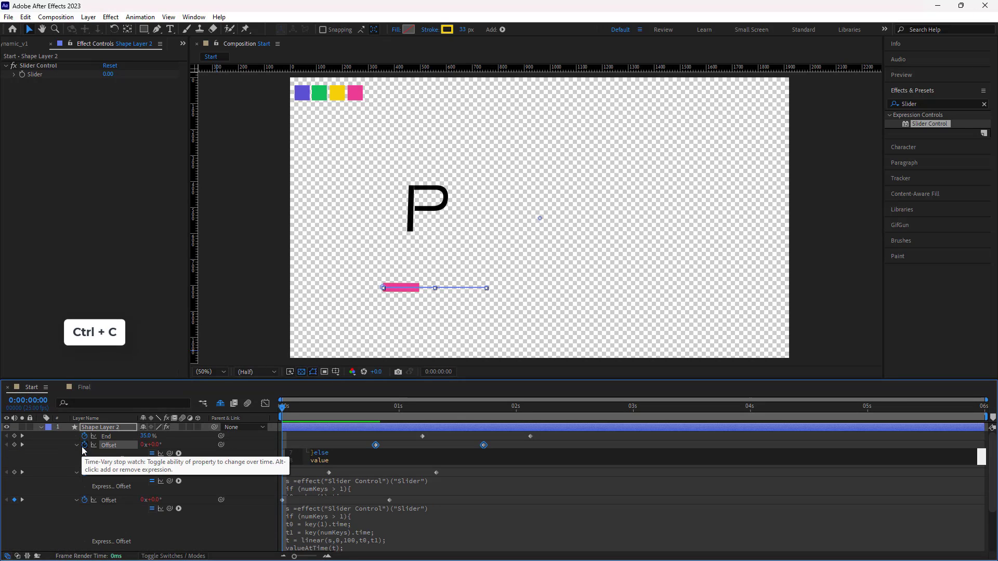
{"action": "left_click", "coordinate": [85, 443], "text": "alt"}
{"action": "key", "text": "ctrl+v"}
{"action": "left_click", "coordinate": [85, 437], "text": "alt"}
{"action": "key", "text": "ctrl+v"}
{"action": "left_click", "coordinate": [270, 472]}
{"action": "scroll", "coordinate": [269, 473], "scroll_direction": "down", "scroll_amount": 3}
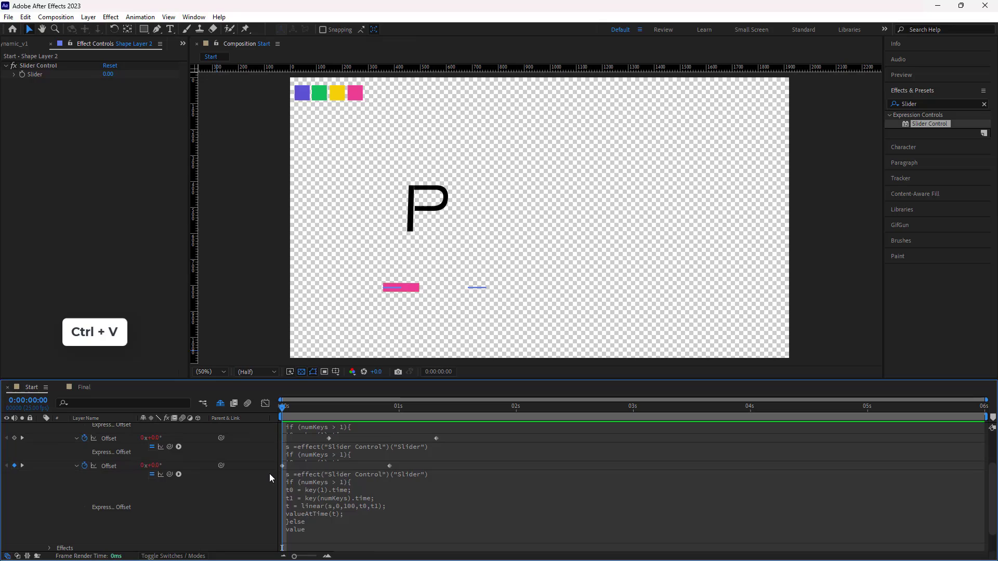
{"action": "key", "text": "ctrl+v"}
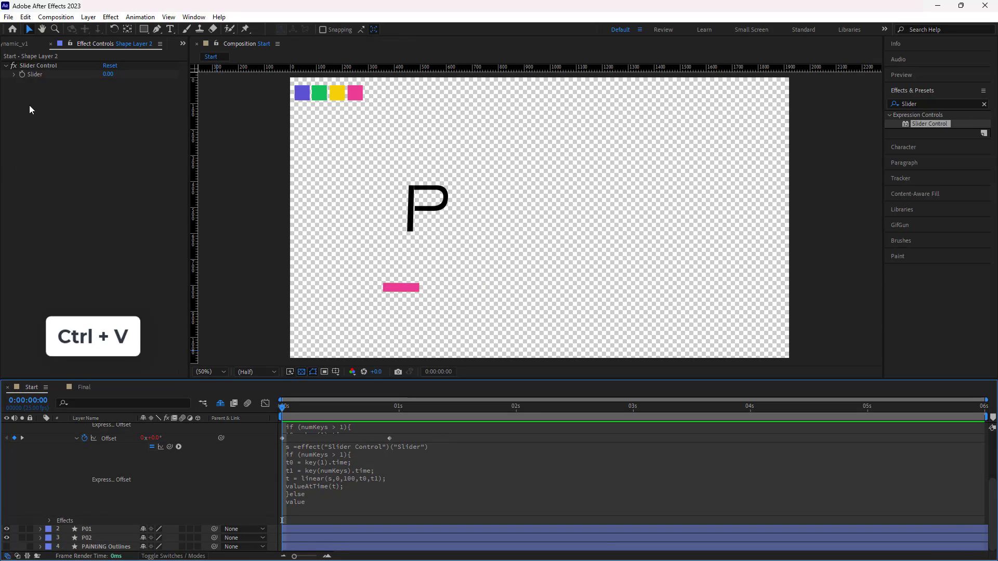
Add a Slider keyframe at 3 seconds and Easy Ease both Slider keyframes.
{"action": "left_click", "coordinate": [23, 66]}
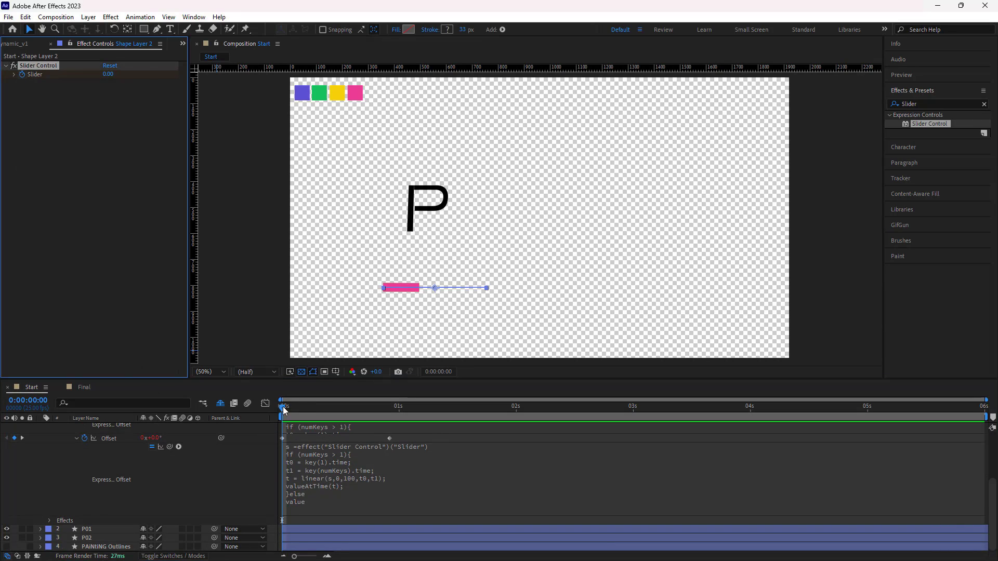
{"action": "left_click_drag", "start_coordinate": [282, 407], "coordinate": [654, 491]}
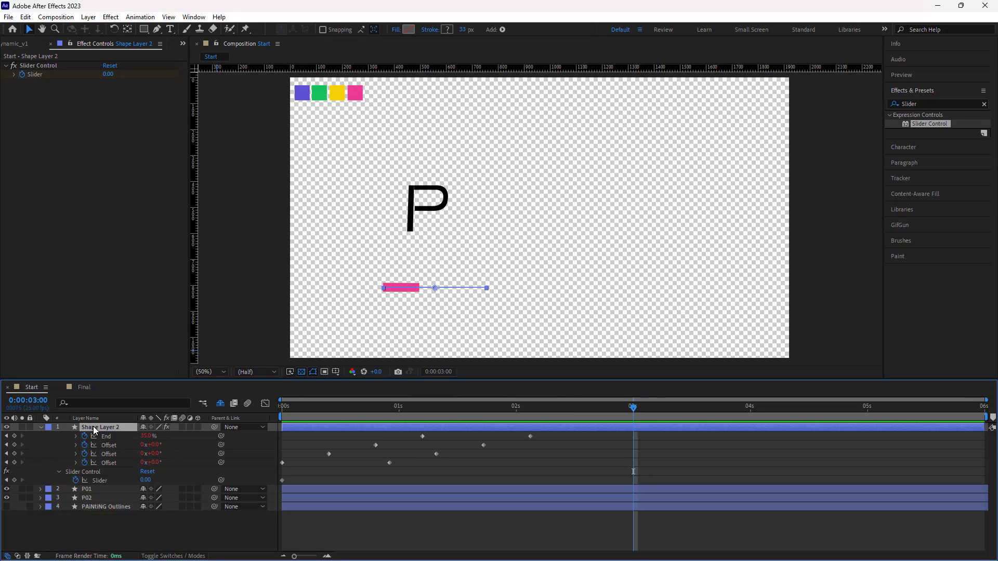
{"action": "left_click", "coordinate": [14, 481]}
{"action": "left_click_drag", "start_coordinate": [274, 478], "coordinate": [647, 475]}
{"action": "right_click", "coordinate": [634, 480]}
{"action": "mouse_move", "coordinate": [680, 473]}
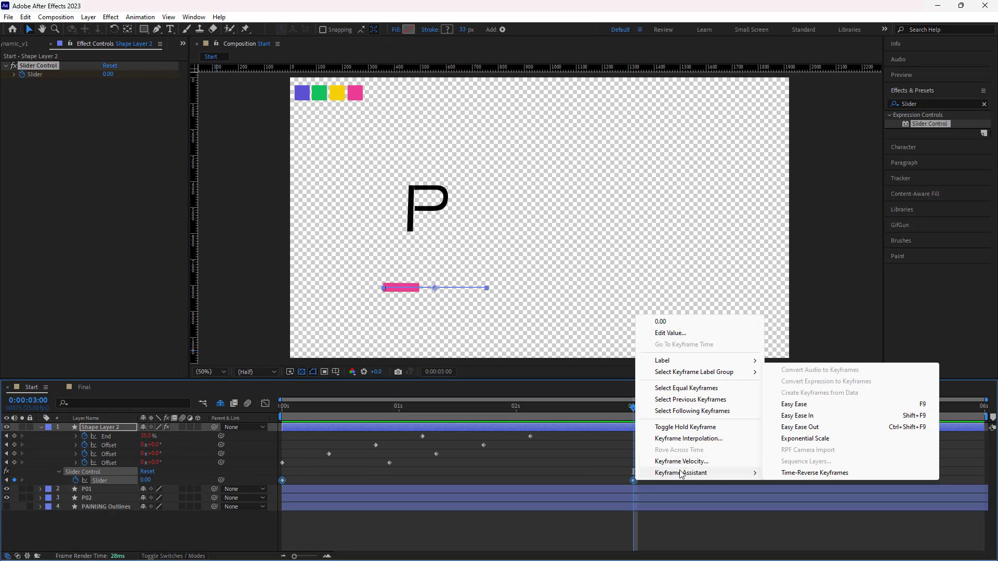
{"action": "left_click", "coordinate": [813, 409]}
Set the 3-second Slider keyframe to 100 and preview the animation.
{"action": "left_click", "coordinate": [633, 480]}
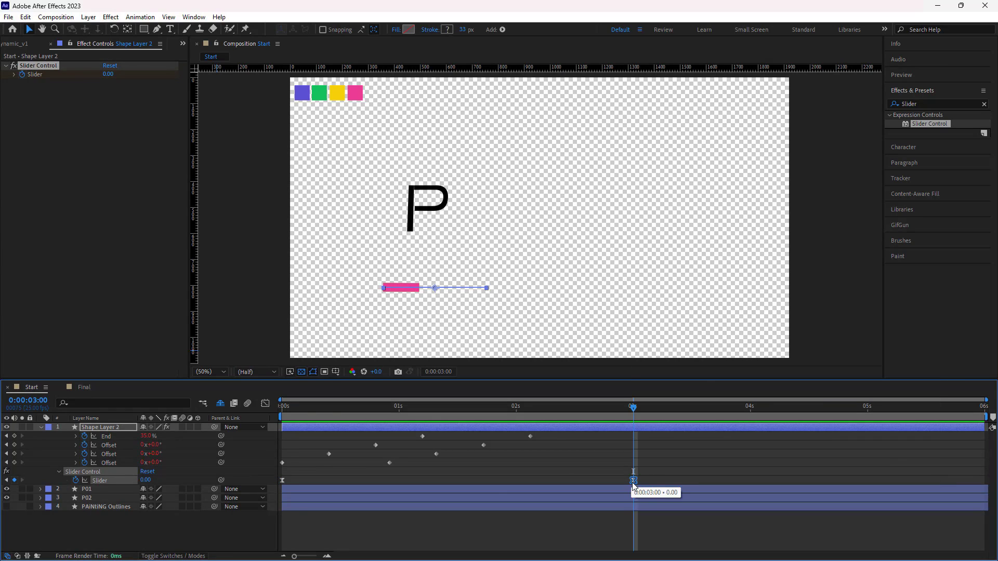
{"action": "left_click_drag", "start_coordinate": [148, 480], "coordinate": [158, 481]}
{"action": "left_click", "coordinate": [157, 481]}
{"action": "type", "text": "10"}
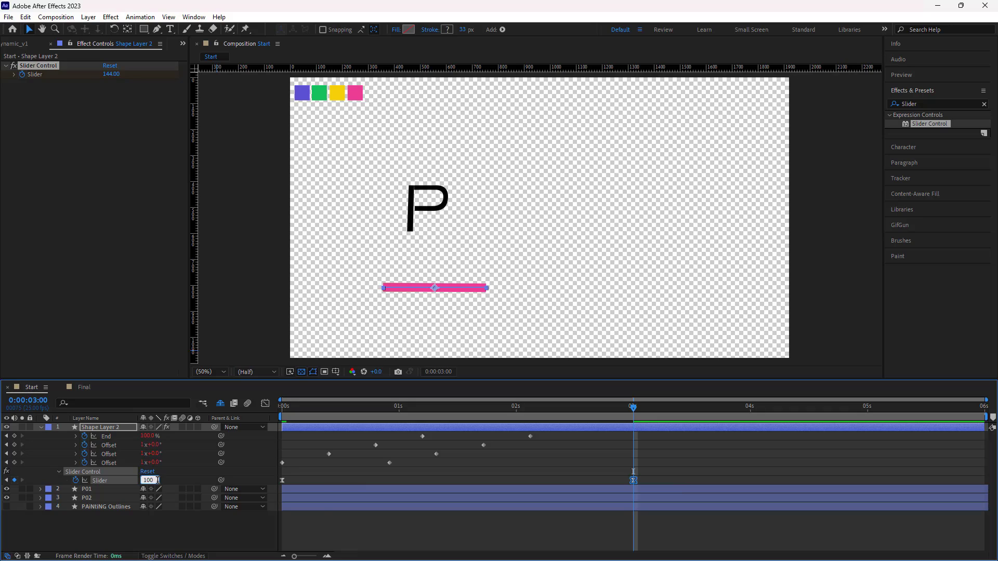
{"action": "key", "text": "space"}
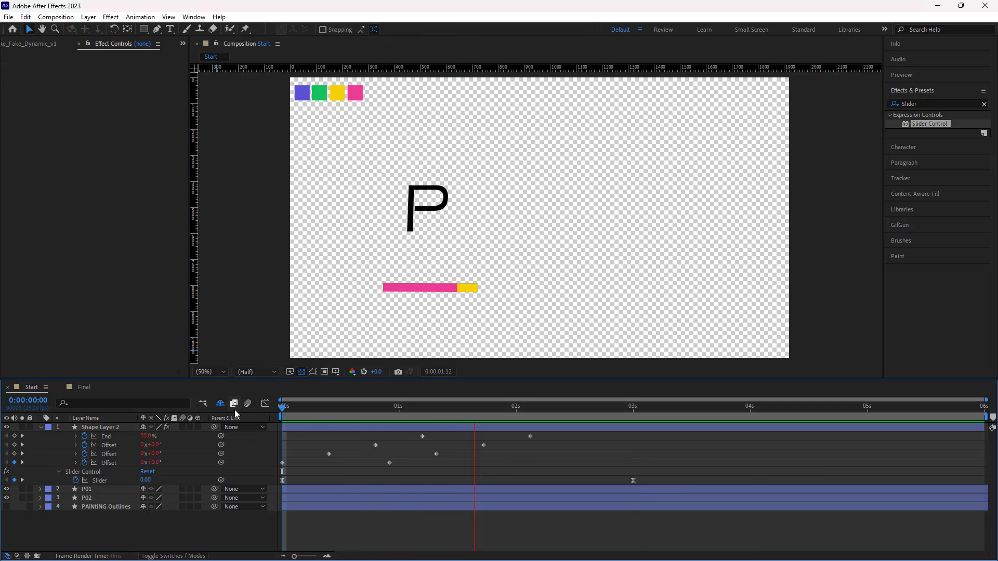
Add keyframes at 0 seconds on Shape Layer 2's Offset and End rows.
{"action": "left_click", "coordinate": [280, 406]}
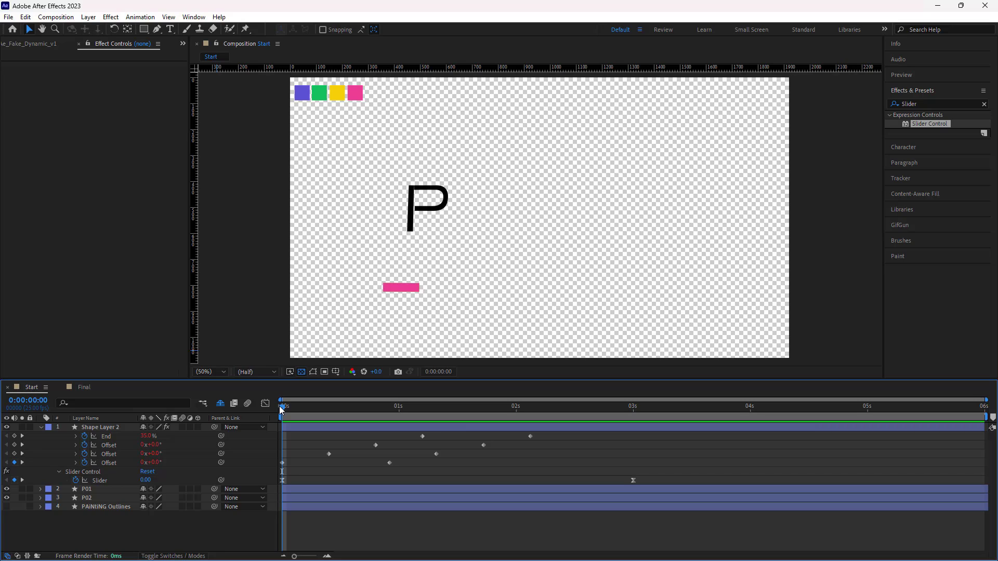
{"action": "left_click", "coordinate": [117, 429]}
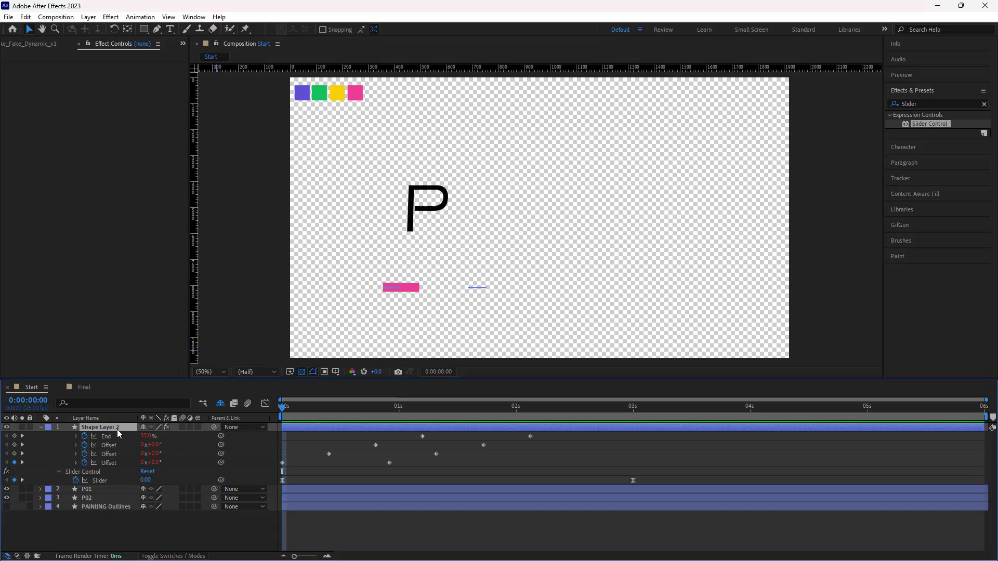
{"action": "left_click", "coordinate": [14, 445]}
{"action": "left_click", "coordinate": [14, 436]}
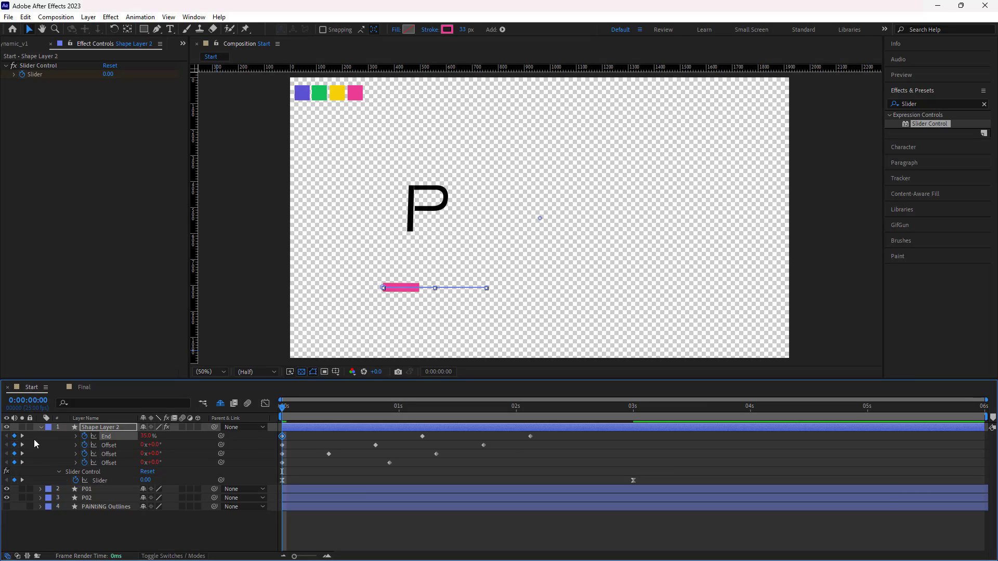
Add keyframes at 0:00:02:03 on the first, second and fourth Offset rows.
{"action": "left_click", "coordinate": [260, 447]}
{"action": "left_click_drag", "start_coordinate": [284, 408], "coordinate": [530, 408]}
{"action": "left_click", "coordinate": [14, 445]}
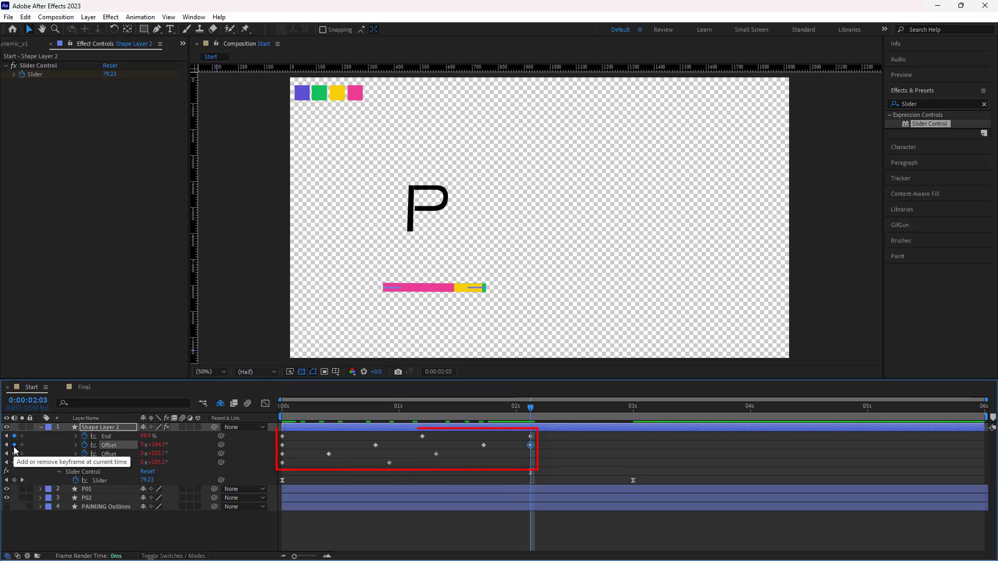
{"action": "left_click", "coordinate": [14, 454]}
{"action": "left_click", "coordinate": [14, 462]}
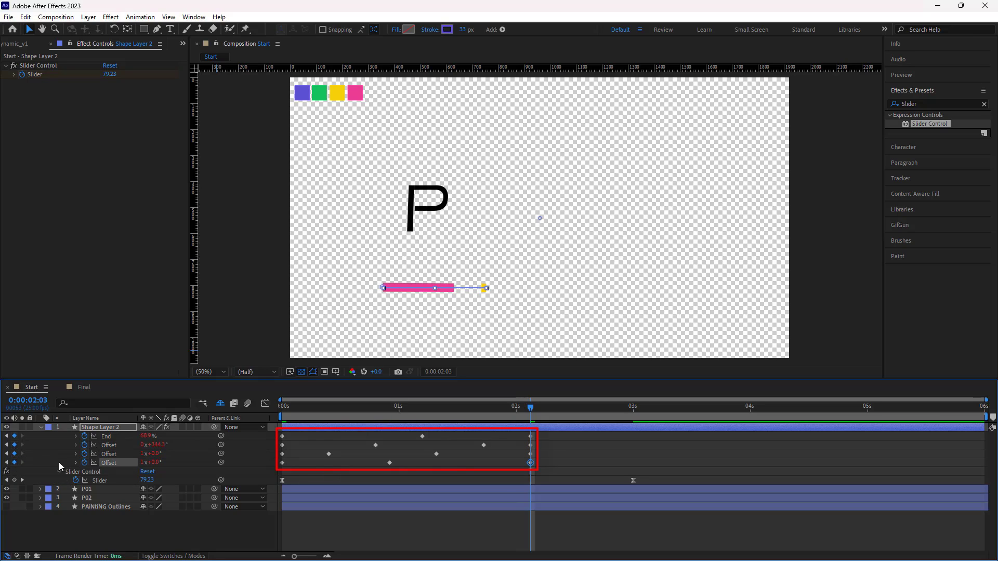
Return to 0 seconds, then preview and step through the synchronized strokes.
{"action": "left_click", "coordinate": [259, 474]}
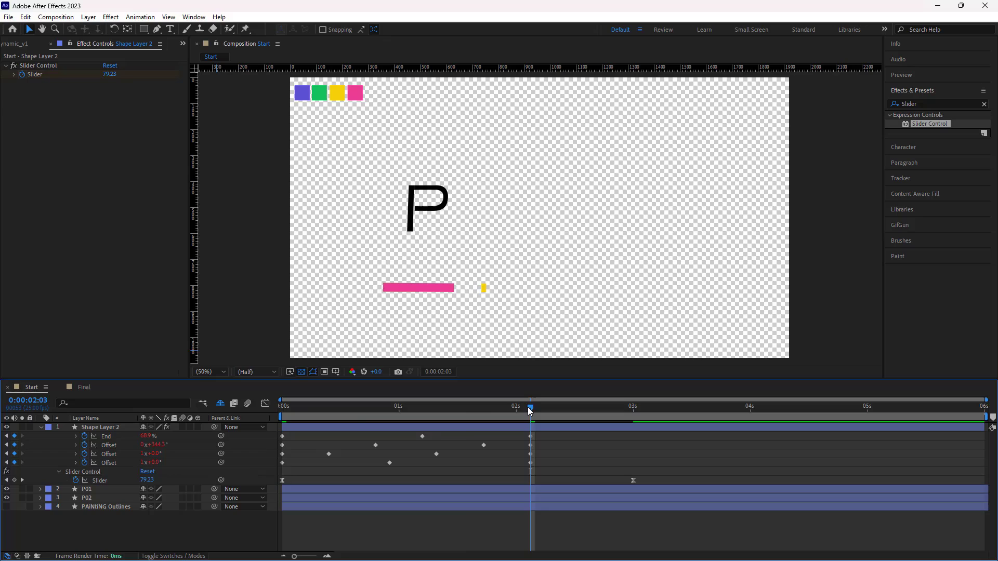
{"action": "left_click_drag", "start_coordinate": [530, 408], "coordinate": [279, 429]}
{"action": "key", "text": "space"}
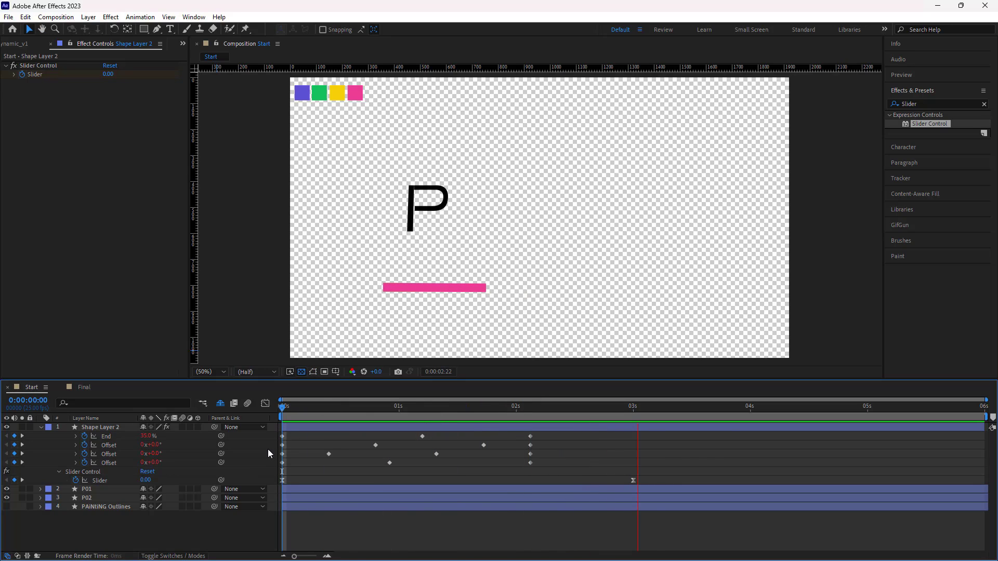
{"action": "left_click_drag", "start_coordinate": [279, 407], "coordinate": [229, 444]}
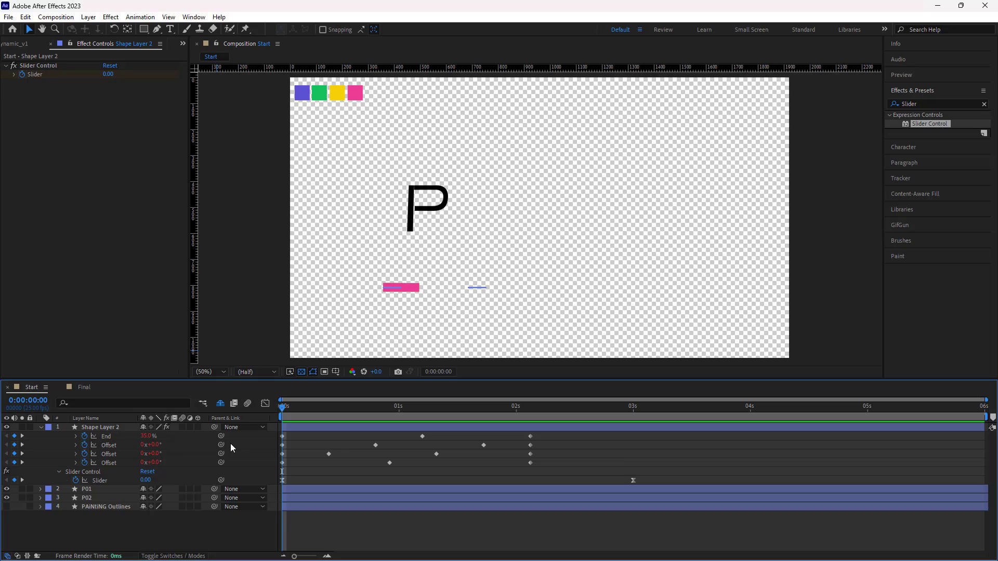
Add a Color Control named 01 to Shape Layer 2 and duplicate it into three copies.
{"action": "left_click", "coordinate": [101, 427]}
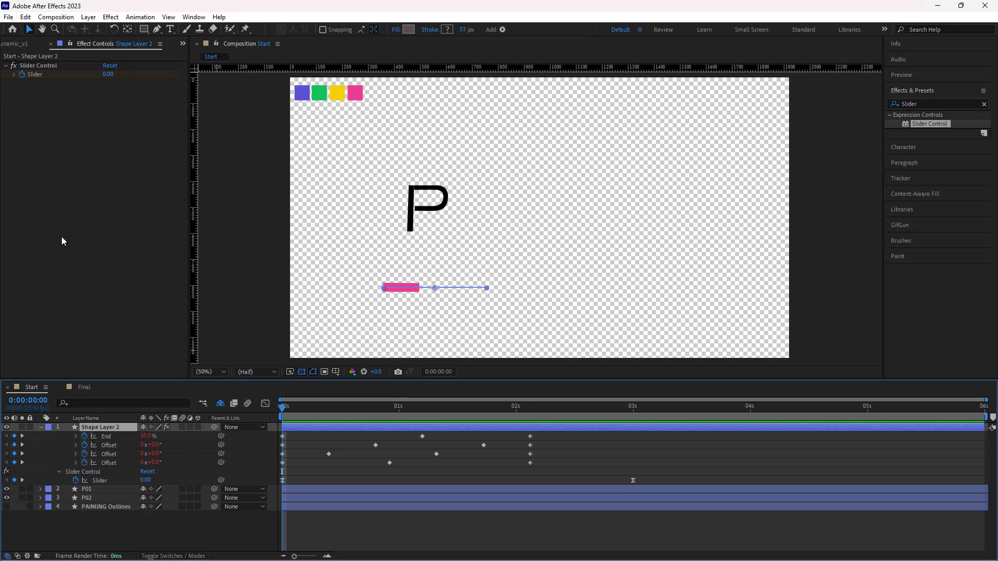
{"action": "right_click", "coordinate": [32, 182]}
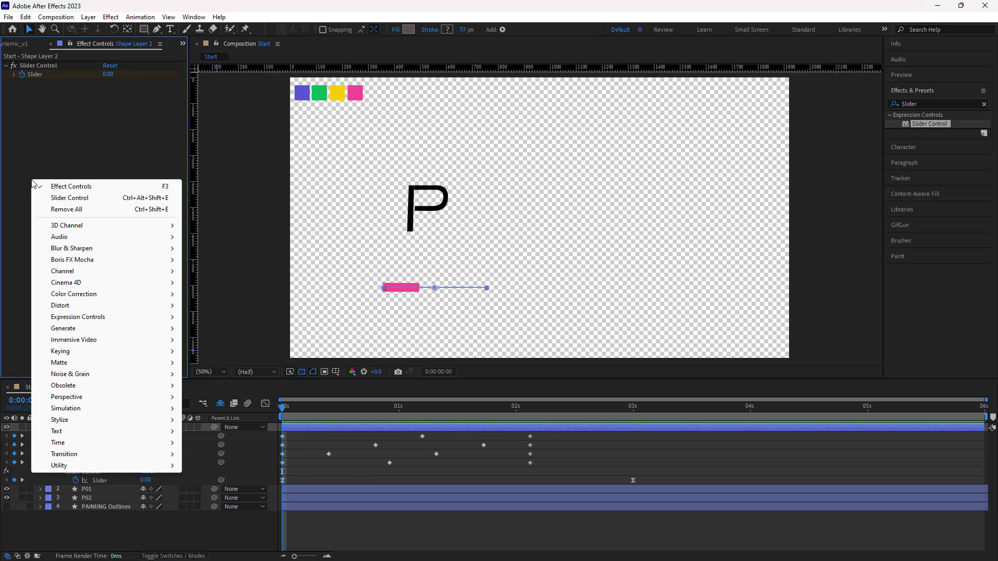
{"action": "mouse_move", "coordinate": [66, 321]}
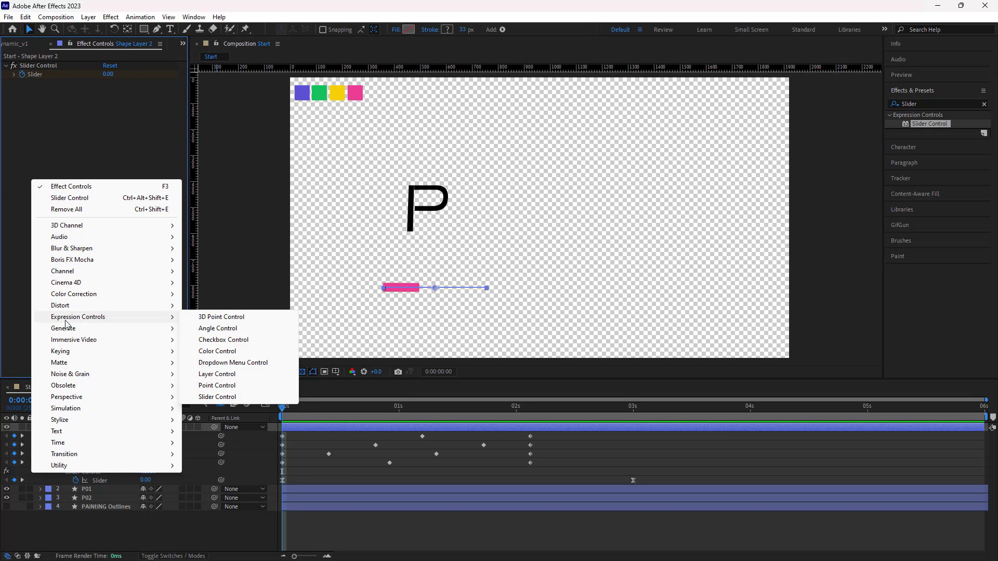
{"action": "left_click", "coordinate": [213, 352]}
{"action": "key", "text": "Return"}
{"action": "type", "text": "01"}
{"action": "key", "text": "Return"}
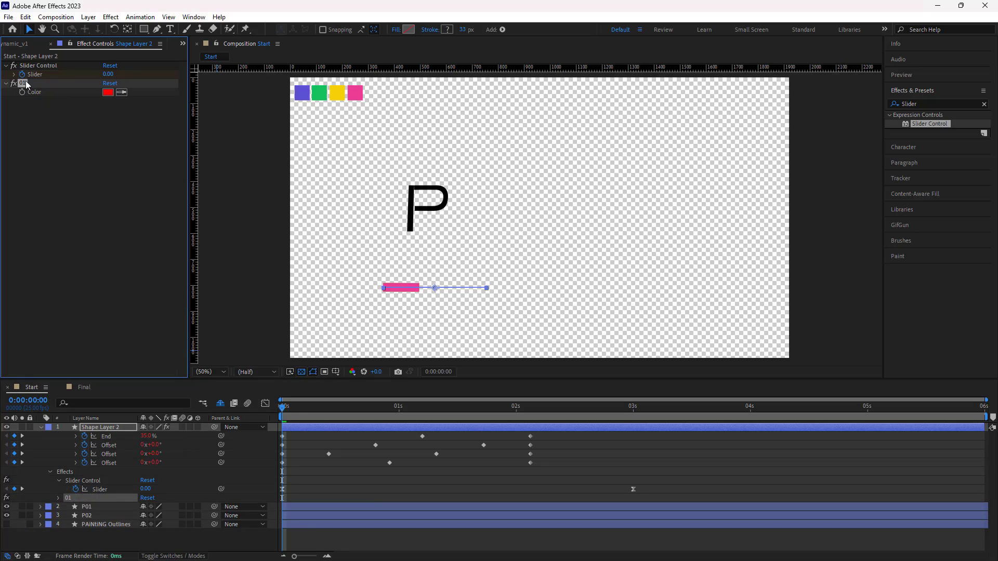
{"action": "key", "text": "ctrl+d"}
{"action": "key", "text": "ctrl+d"}
{"action": "key", "text": "ctrl+d"}
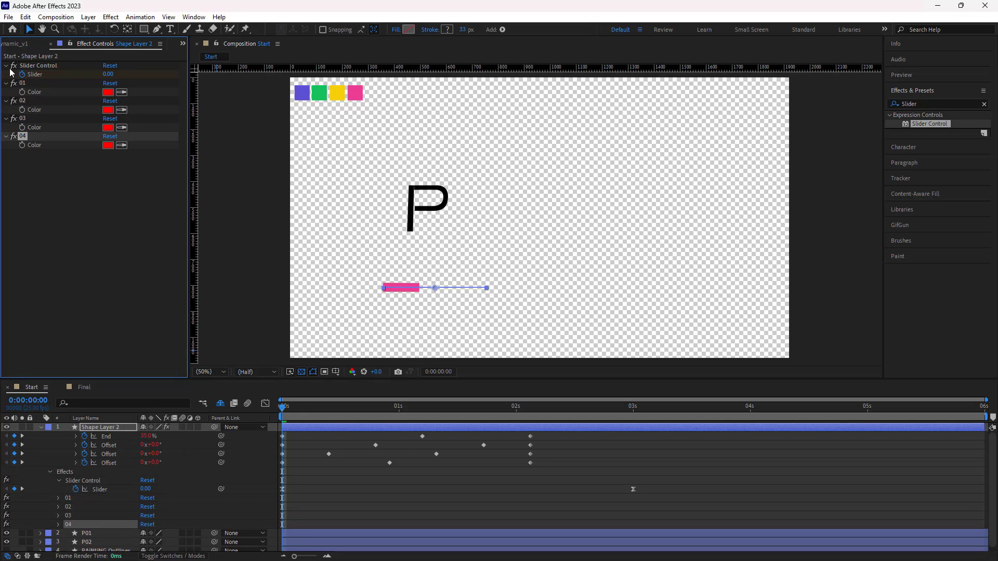
Set controls 01, 02 and 03 to the purple, green and yellow swatches, then start sampling for 04.
{"action": "left_click", "coordinate": [41, 171]}
{"action": "left_click", "coordinate": [73, 87]}
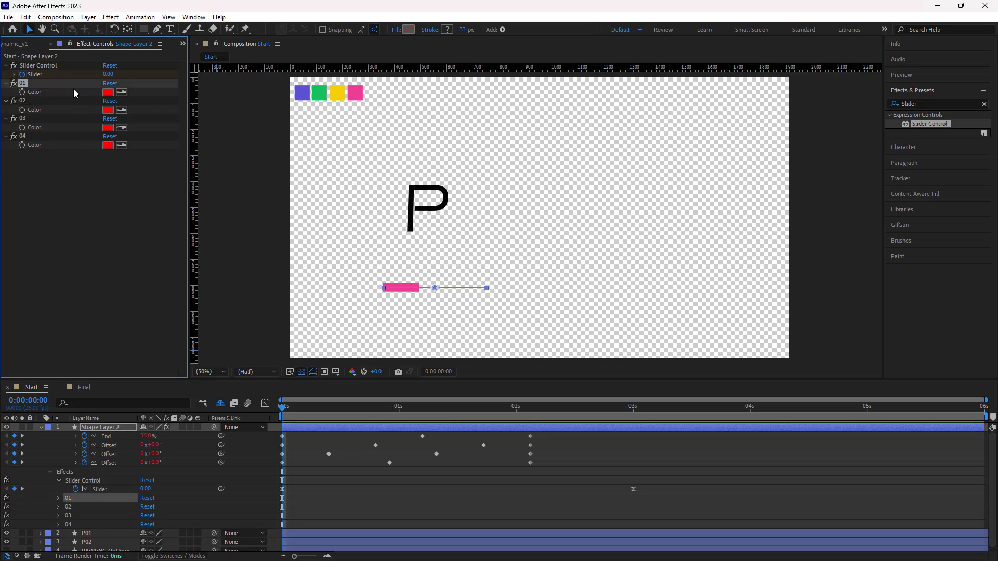
{"action": "left_click", "coordinate": [121, 92]}
{"action": "left_click", "coordinate": [301, 93]}
{"action": "left_click", "coordinate": [122, 109]}
{"action": "left_click", "coordinate": [319, 93]}
{"action": "left_click", "coordinate": [122, 128]}
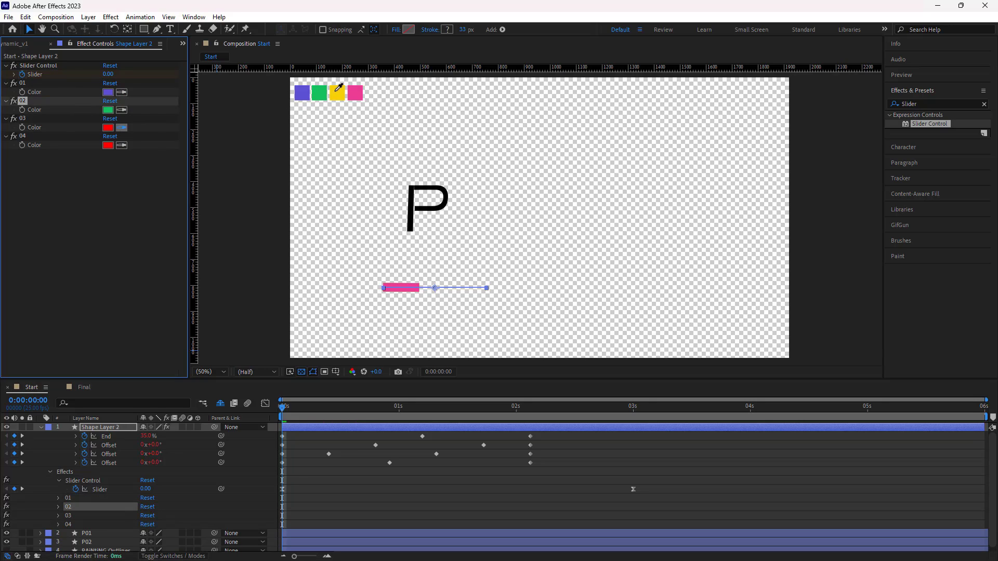
{"action": "left_click", "coordinate": [336, 93]}
{"action": "left_click", "coordinate": [121, 145]}
Link Shape 1's and Shape 2's stroke colours to Color Controls 01 and 02.
{"action": "double_click", "coordinate": [41, 428]}
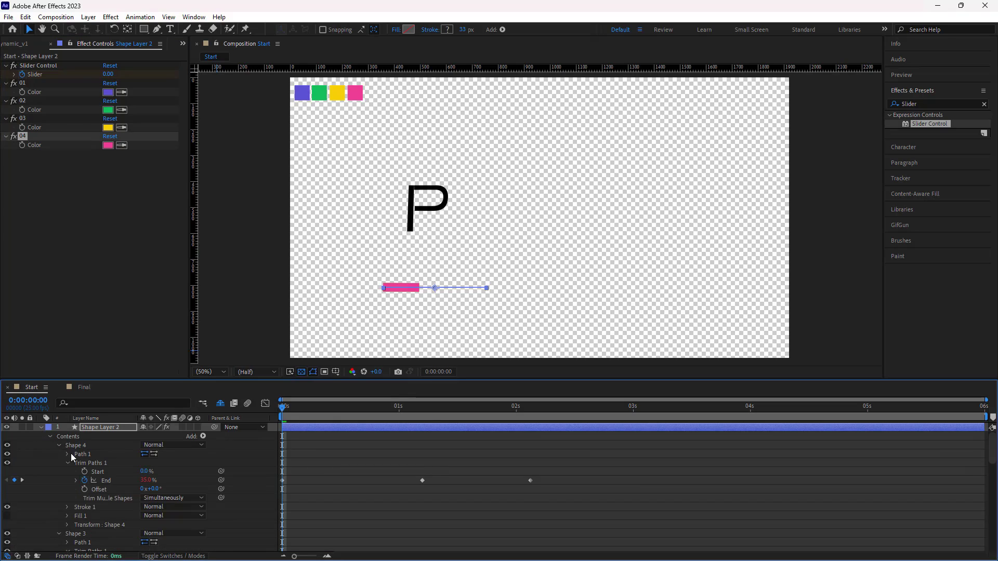
{"action": "scroll", "coordinate": [73, 457], "scroll_direction": "down", "scroll_amount": 11}
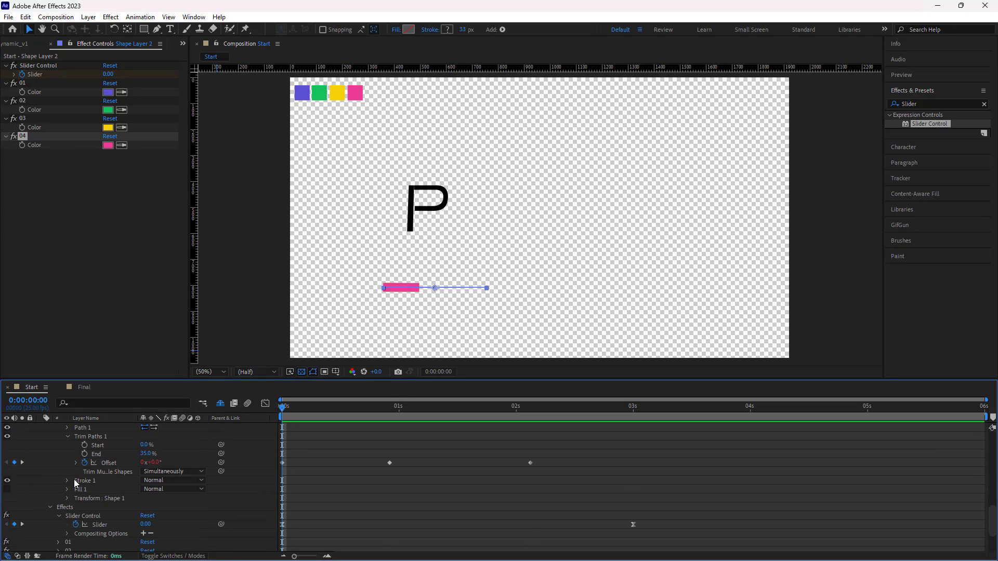
{"action": "left_click", "coordinate": [73, 479]}
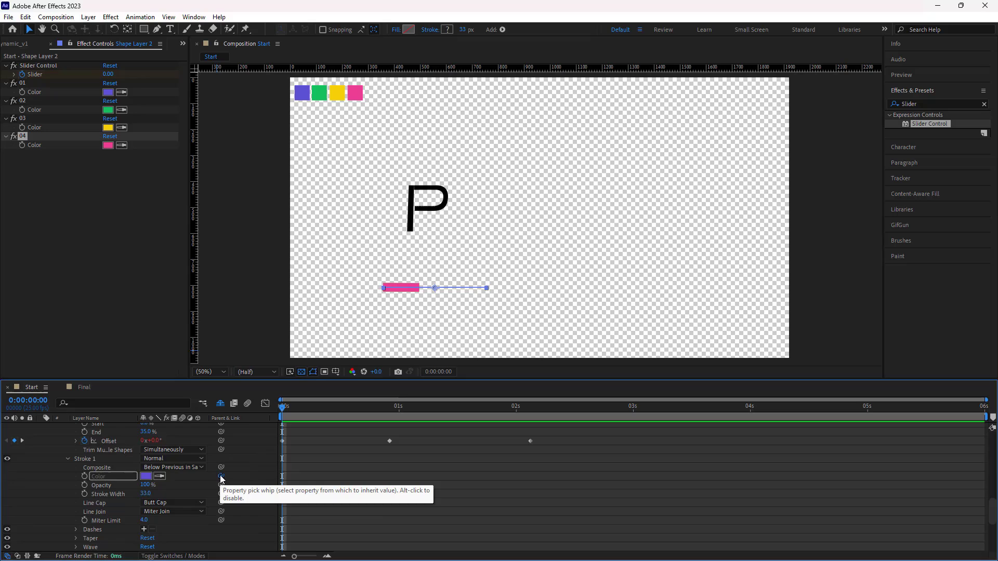
{"action": "mouse_move", "coordinate": [221, 477]}
{"action": "left_mouse_down"}
{"action": "mouse_move", "coordinate": [12, 143]}
{"action": "mouse_move", "coordinate": [34, 92]}
{"action": "left_mouse_up"}
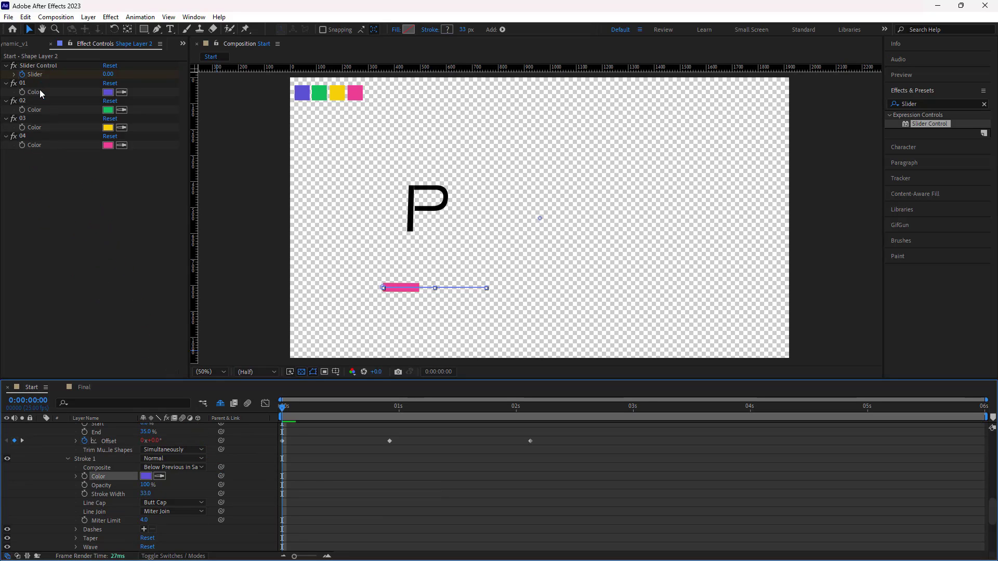
{"action": "scroll", "coordinate": [94, 465], "scroll_direction": "up", "scroll_amount": 3}
{"action": "scroll", "coordinate": [70, 477], "scroll_direction": "up", "scroll_amount": 2}
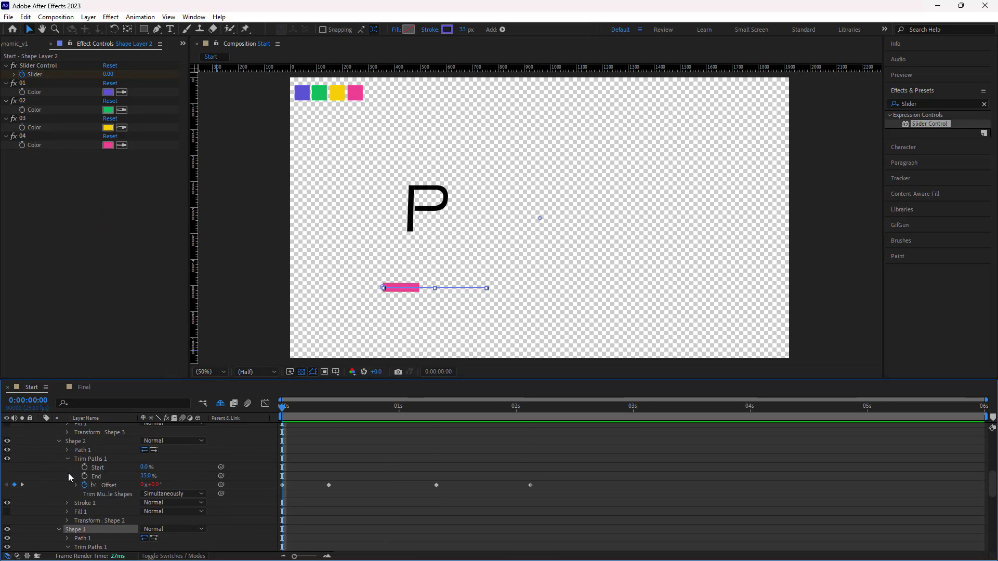
{"action": "left_click", "coordinate": [67, 503]}
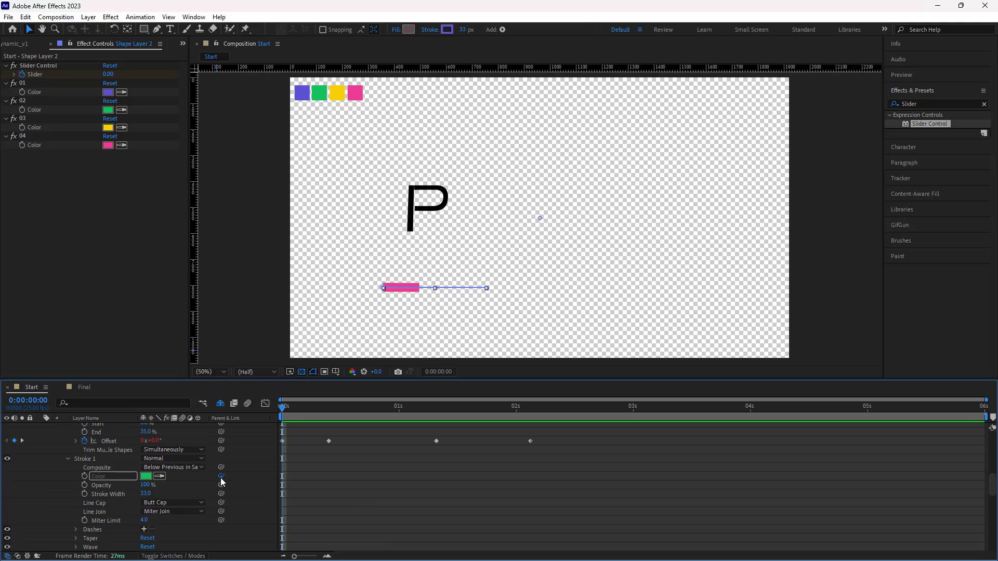
{"action": "scroll", "coordinate": [220, 482], "scroll_direction": "down", "scroll_amount": 1}
{"action": "left_click_drag", "start_coordinate": [221, 482], "coordinate": [34, 110]}
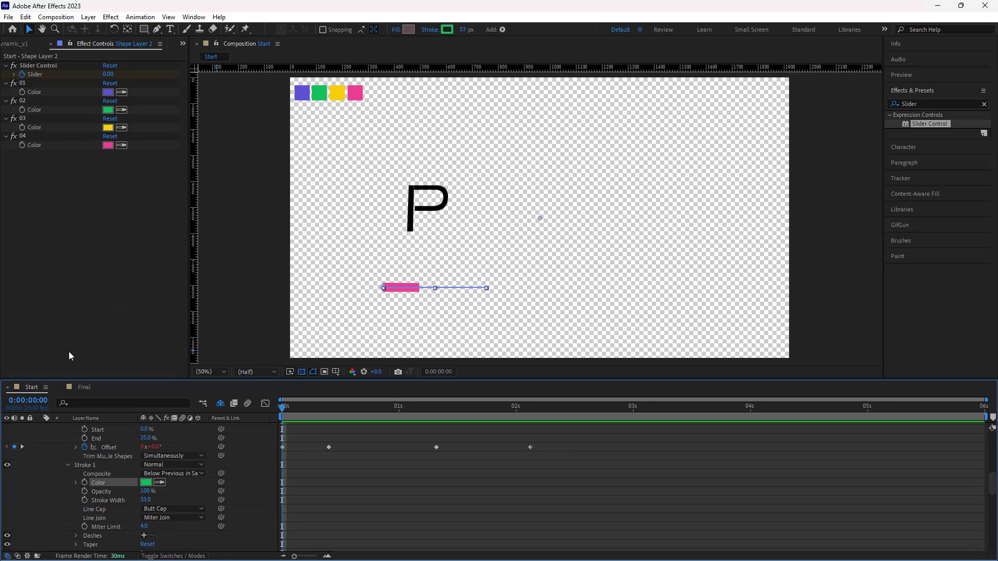
Link Shape 3's and Shape 4's stroke colours to Color Controls 03 and 04.
{"action": "scroll", "coordinate": [99, 504], "scroll_direction": "up", "scroll_amount": 2}
{"action": "scroll", "coordinate": [99, 504], "scroll_direction": "up", "scroll_amount": 1}
{"action": "left_click", "coordinate": [66, 456]}
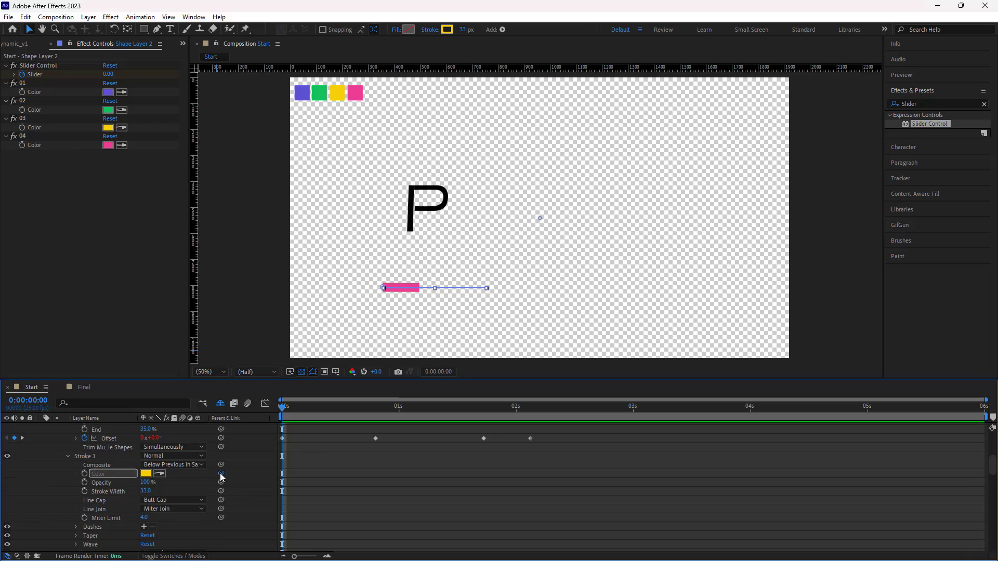
{"action": "left_click_drag", "start_coordinate": [221, 474], "coordinate": [31, 130]}
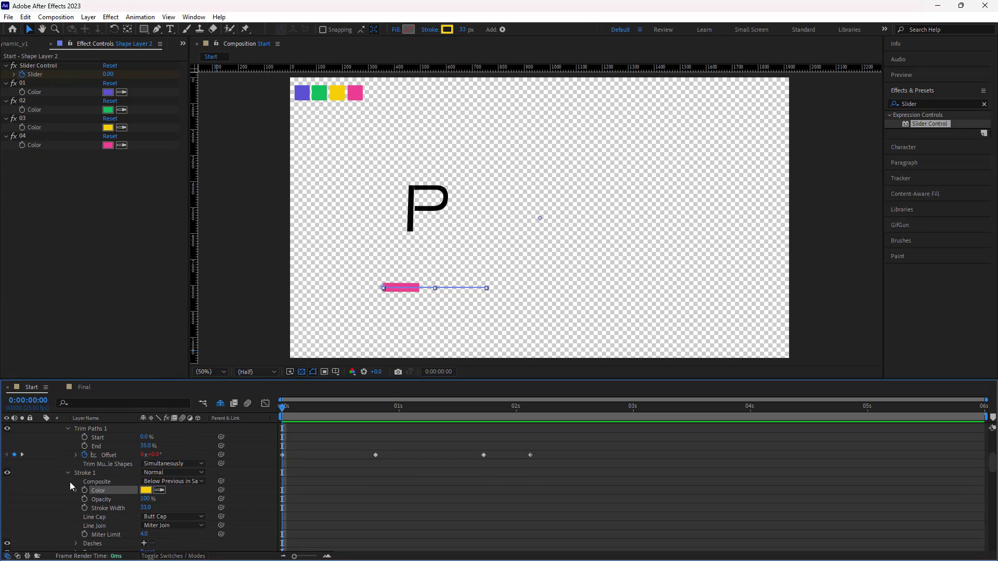
{"action": "scroll", "coordinate": [74, 491], "scroll_direction": "up", "scroll_amount": 3}
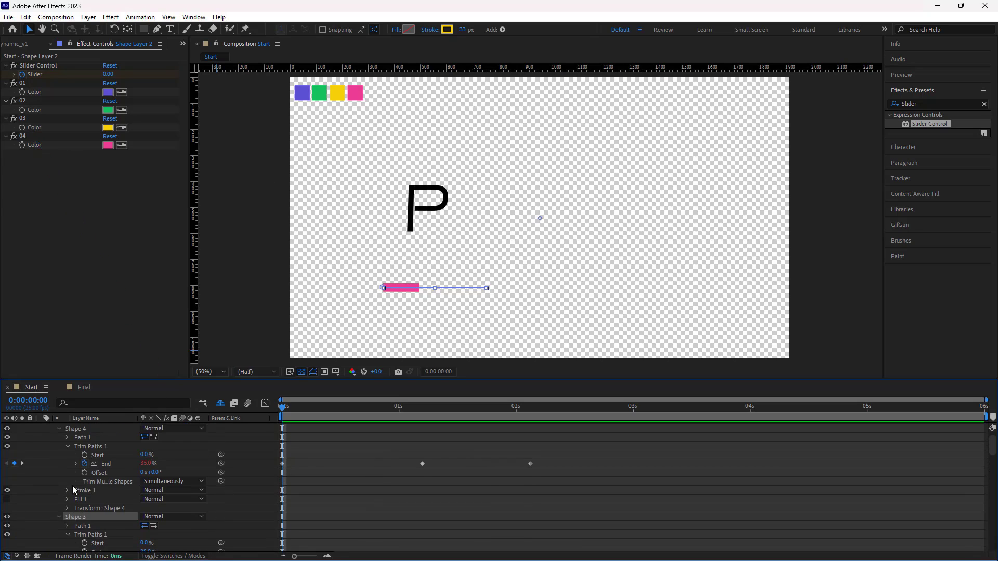
{"action": "scroll", "coordinate": [73, 485], "scroll_direction": "up", "scroll_amount": 2}
{"action": "left_click", "coordinate": [66, 507]}
{"action": "scroll", "coordinate": [168, 478], "scroll_direction": "down", "scroll_amount": 2}
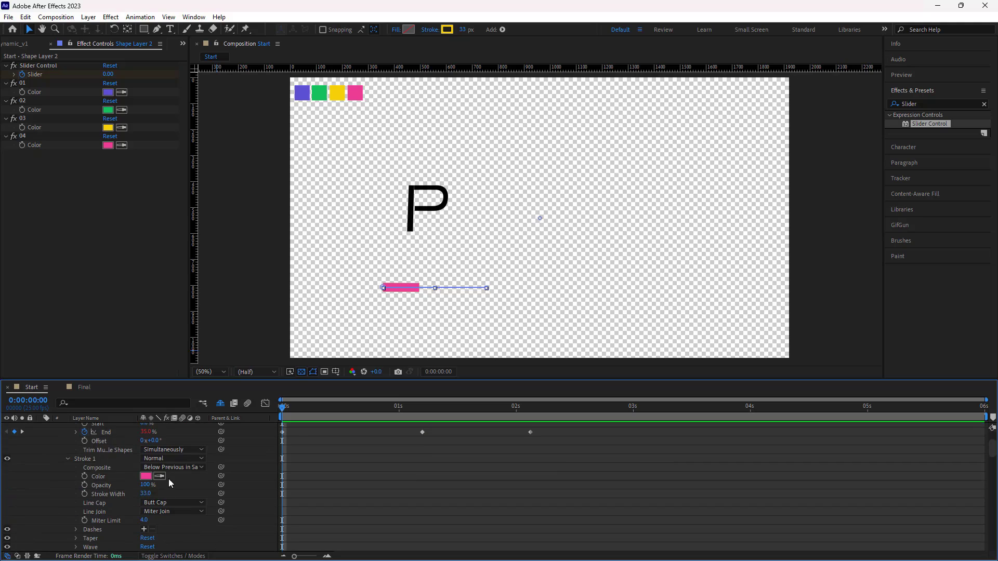
{"action": "mouse_move", "coordinate": [219, 474]}
{"action": "left_mouse_down"}
{"action": "mouse_move", "coordinate": [40, 191]}
{"action": "mouse_move", "coordinate": [29, 145]}
{"action": "left_mouse_up"}
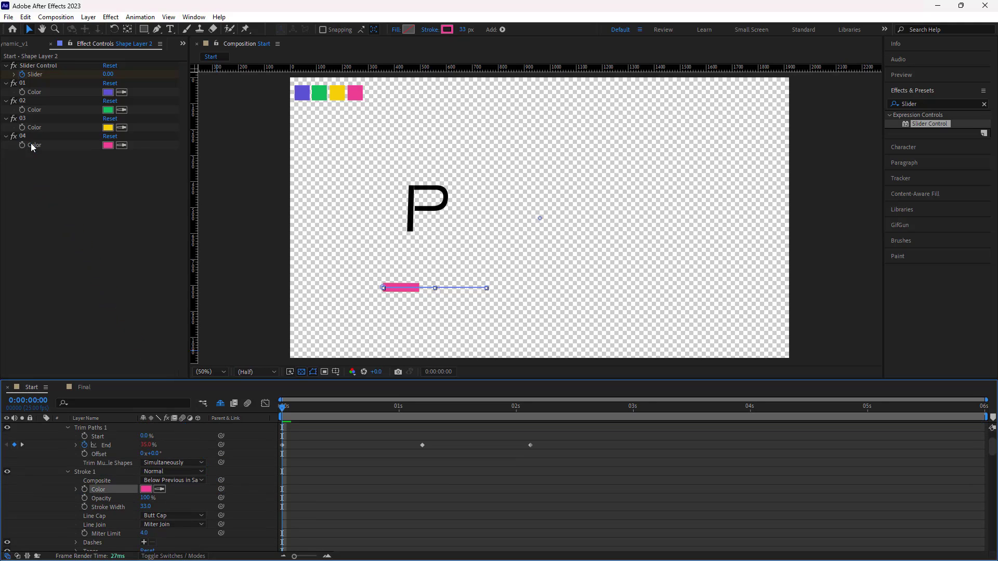
Collapse the four expanded shape groups.
{"action": "left_click", "coordinate": [254, 454]}
{"action": "scroll", "coordinate": [59, 432], "scroll_direction": "up", "scroll_amount": 1}
{"action": "left_click", "coordinate": [58, 429]}
{"action": "left_click", "coordinate": [59, 436]}
{"action": "left_click", "coordinate": [57, 446]}
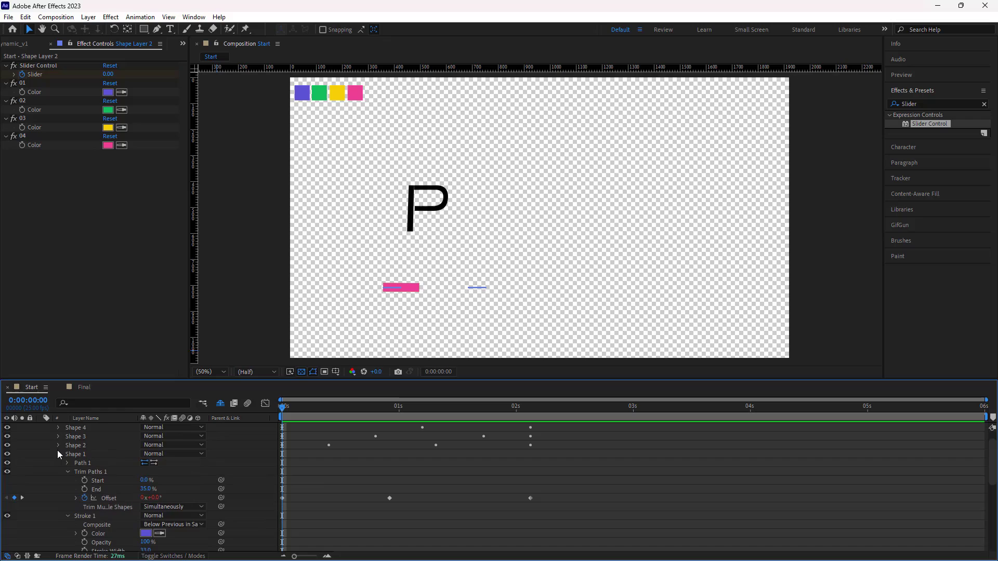
{"action": "left_click", "coordinate": [58, 454]}
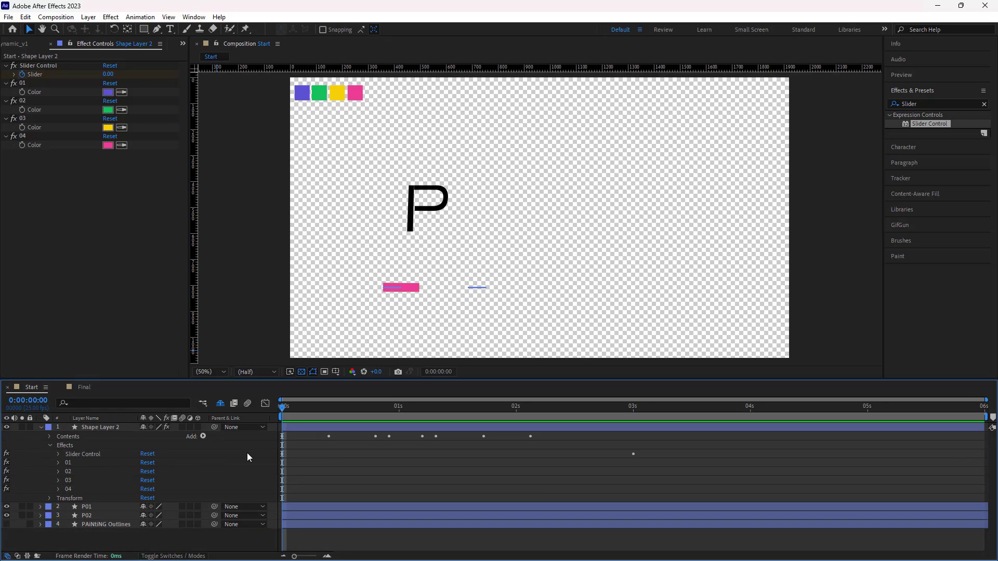
Add a Slider Control to Shape Layer 2, rename it 'End Trim Path', and set it to 35.
{"action": "left_click_drag", "start_coordinate": [938, 124], "coordinate": [77, 196]}
{"action": "left_click", "coordinate": [31, 157]}
{"action": "key", "text": "Return"}
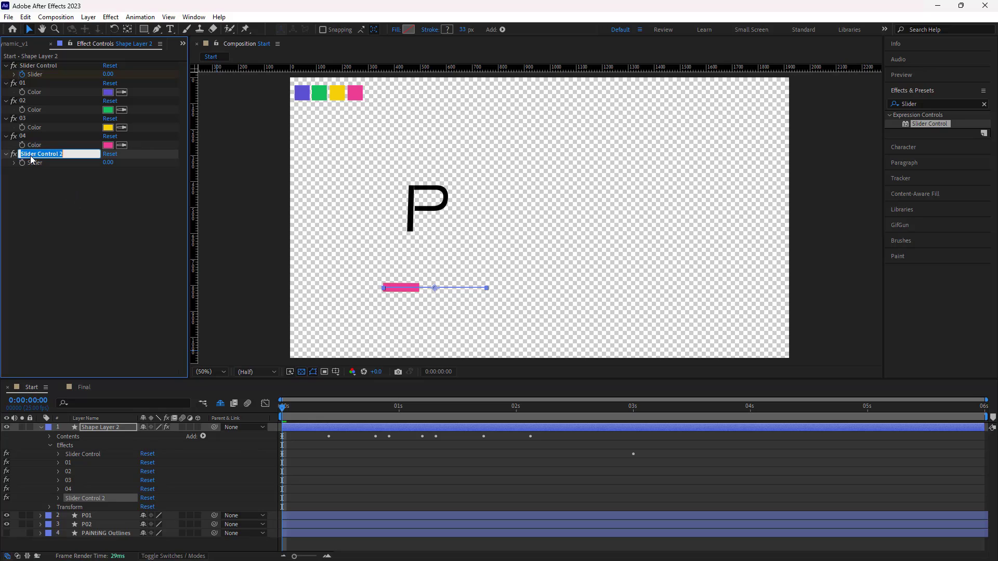
{"action": "type", "text": "End Trim Path"}
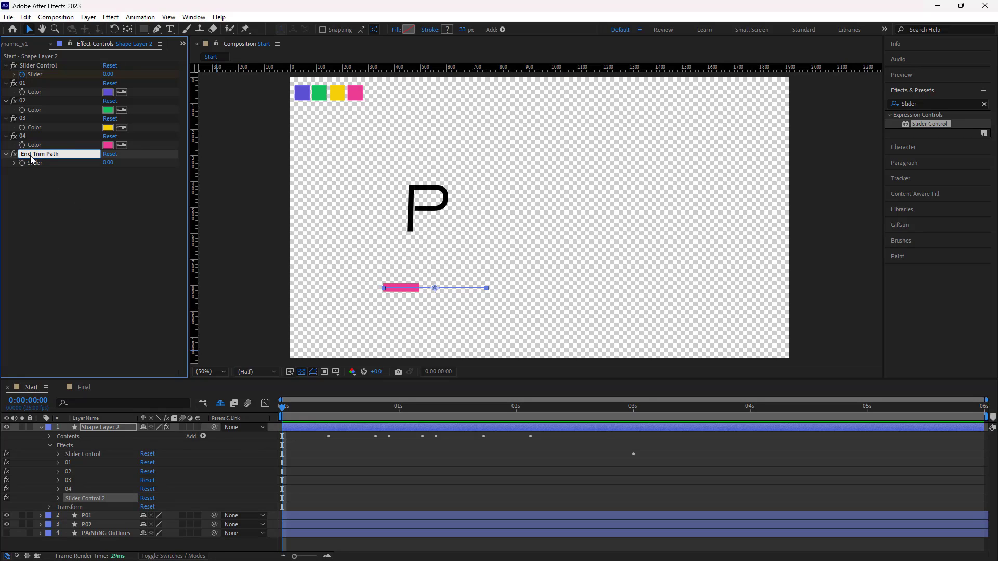
{"action": "key", "text": "Return"}
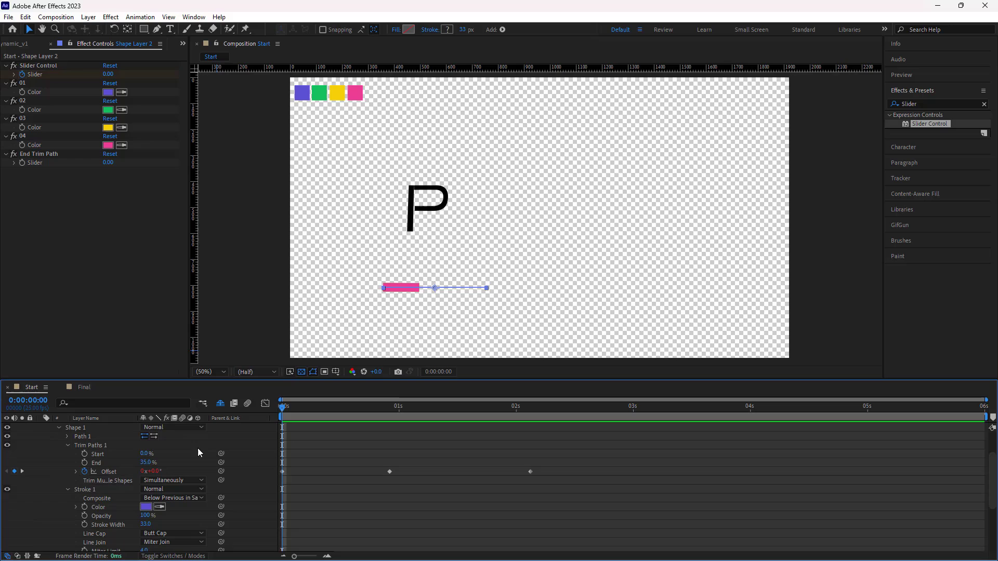
{"action": "left_click", "coordinate": [108, 162]}
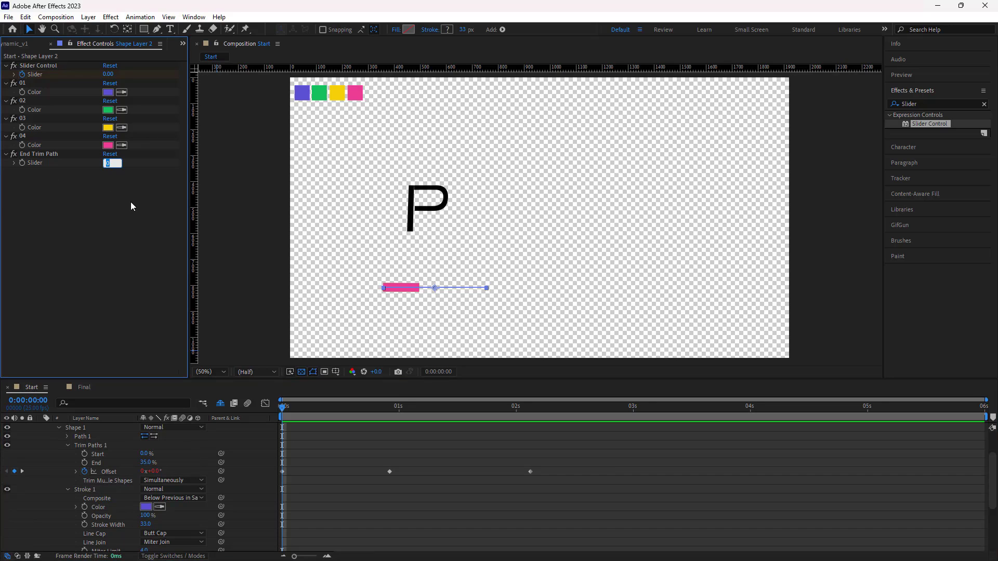
{"action": "type", "text": "35"}
{"action": "key", "text": "Return"}
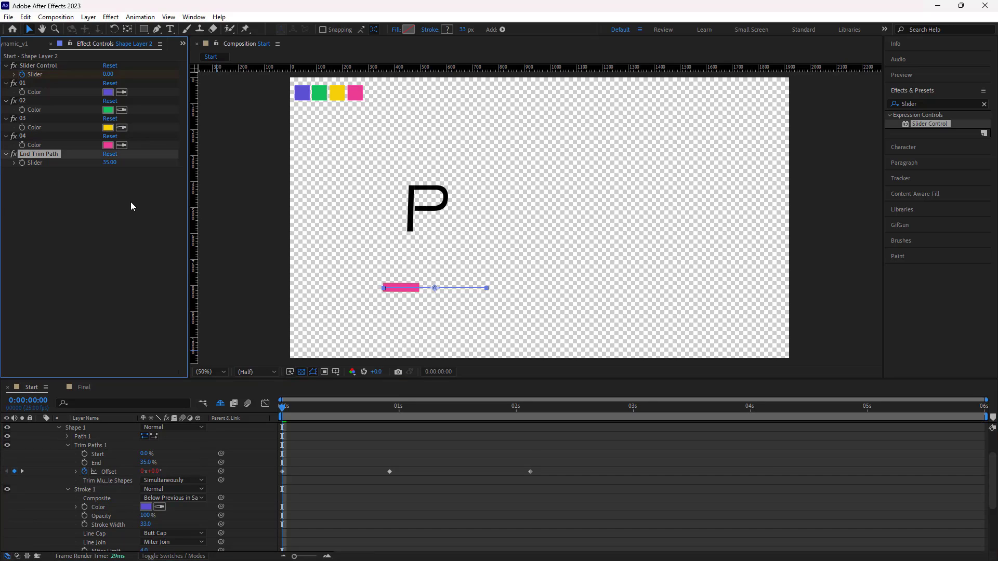
Link Shape 1's Trim Paths End to the End Trim Path slider.
{"action": "scroll", "coordinate": [86, 485], "scroll_direction": "up", "scroll_amount": 3}
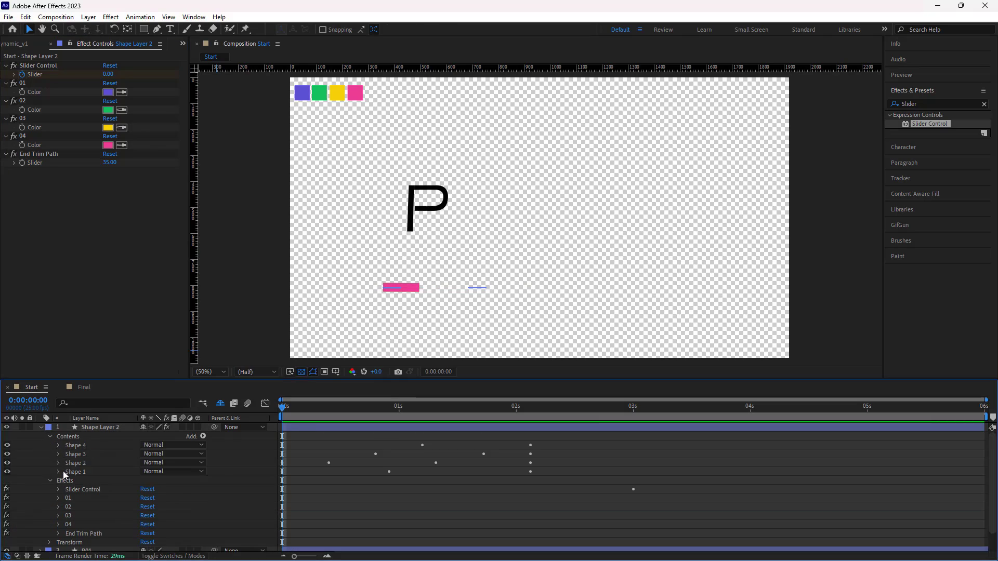
{"action": "left_click", "coordinate": [58, 472]}
{"action": "scroll", "coordinate": [104, 478], "scroll_direction": "down", "scroll_amount": 2}
{"action": "mouse_move", "coordinate": [220, 468]}
{"action": "left_mouse_down"}
{"action": "mouse_move", "coordinate": [29, 153]}
{"action": "mouse_move", "coordinate": [29, 164]}
{"action": "left_mouse_up"}
Pick-whip the Trim Paths End of Shapes 2 and 3 to the End Trim Path slider.
{"action": "scroll", "coordinate": [99, 491], "scroll_direction": "up", "scroll_amount": 2}
{"action": "left_click", "coordinate": [58, 463]}
{"action": "scroll", "coordinate": [94, 469], "scroll_direction": "down", "scroll_amount": 2}
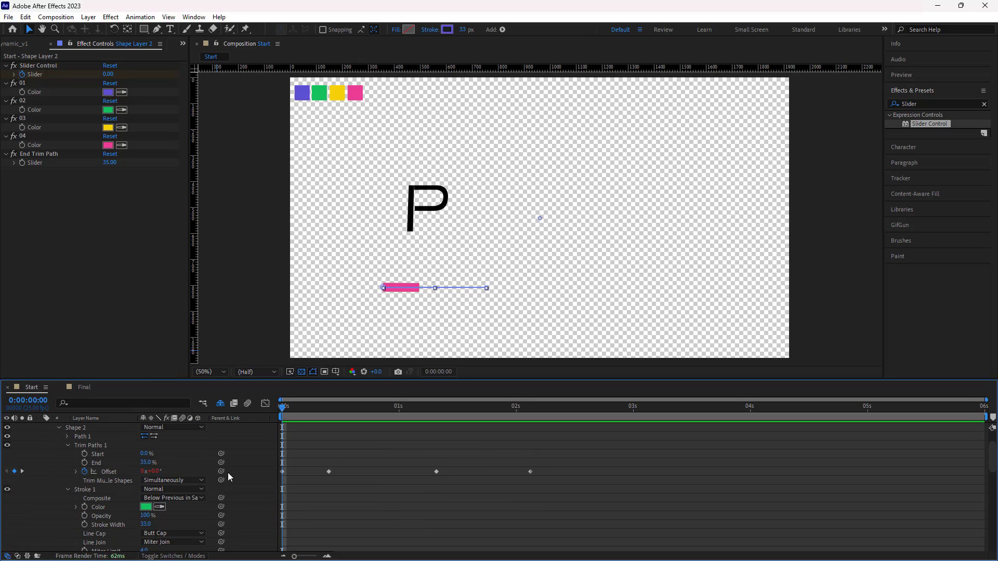
{"action": "left_click_drag", "start_coordinate": [222, 463], "coordinate": [36, 165]}
{"action": "scroll", "coordinate": [151, 483], "scroll_direction": "up", "scroll_amount": 2}
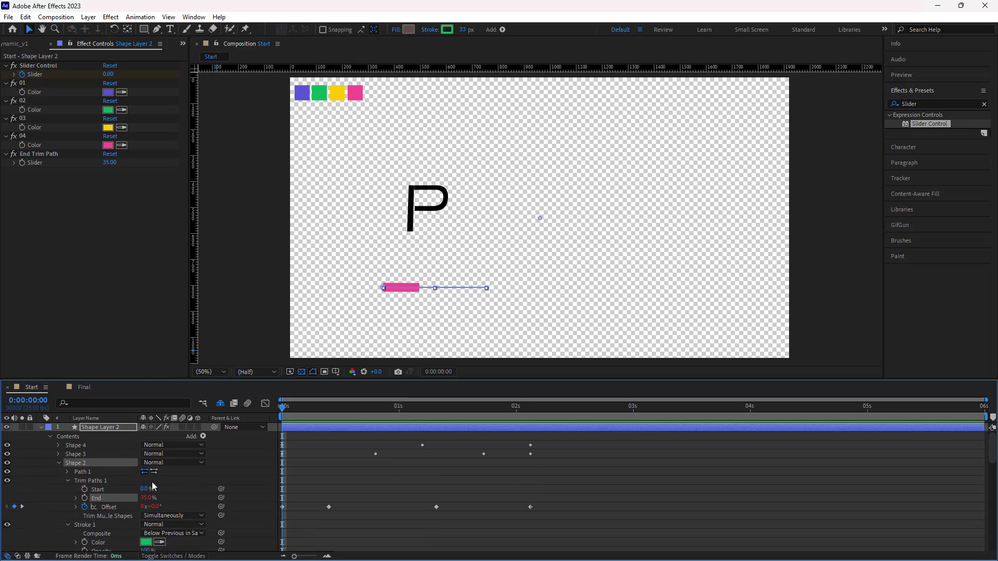
{"action": "left_click", "coordinate": [59, 455]}
{"action": "scroll", "coordinate": [59, 456], "scroll_direction": "down", "scroll_amount": 2}
{"action": "left_click_drag", "start_coordinate": [222, 466], "coordinate": [29, 162]}
Check Shape 4's trim, then collapse all four shape groups and the Effects group.
{"action": "left_click", "coordinate": [58, 444]}
{"action": "scroll", "coordinate": [58, 445], "scroll_direction": "down", "scroll_amount": 1}
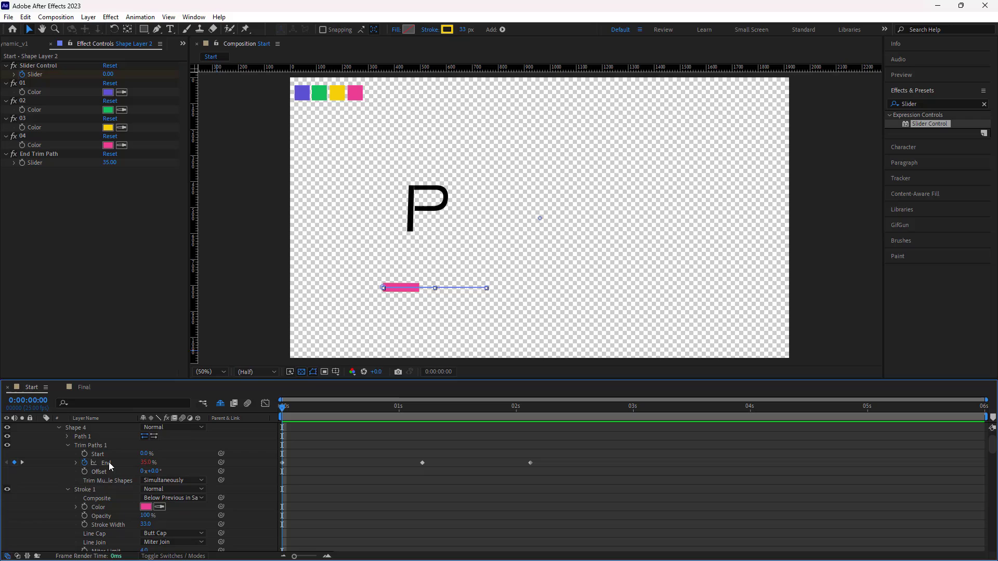
{"action": "left_click", "coordinate": [59, 428]}
{"action": "left_click", "coordinate": [58, 436]}
{"action": "scroll", "coordinate": [56, 441], "scroll_direction": "down", "scroll_amount": 1}
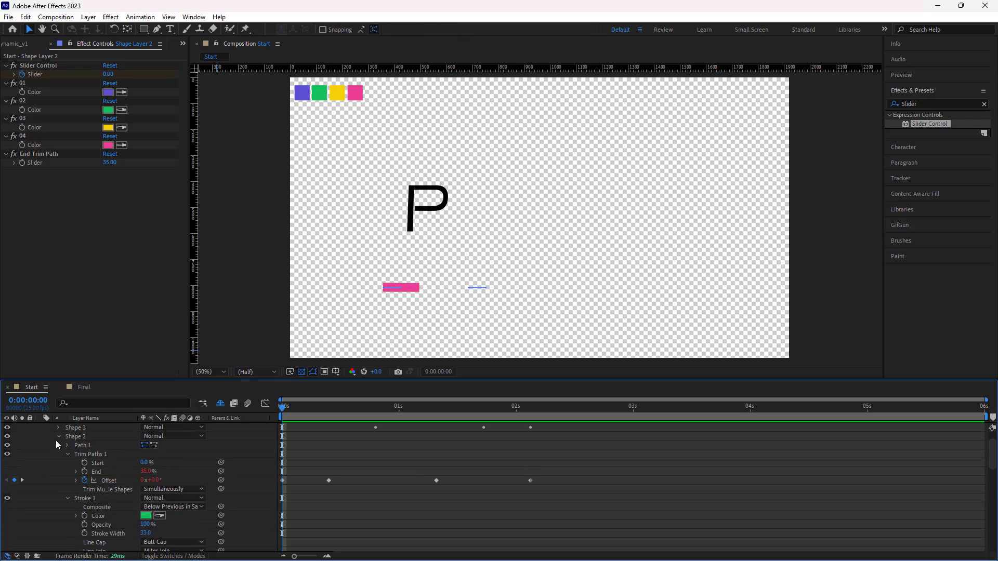
{"action": "left_click", "coordinate": [58, 436]}
{"action": "left_click", "coordinate": [59, 446]}
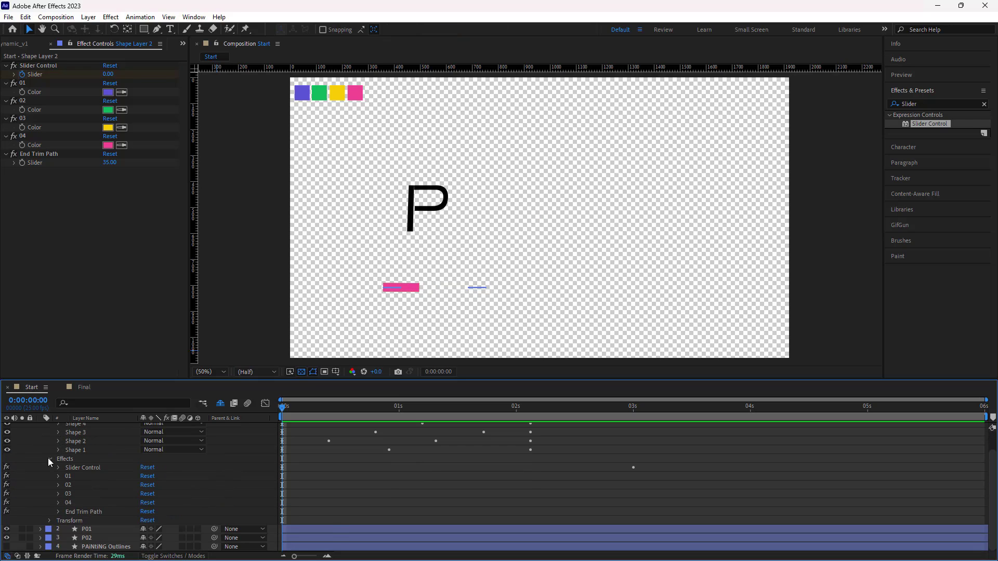
{"action": "left_click", "coordinate": [49, 458]}
{"action": "left_click", "coordinate": [120, 426]}
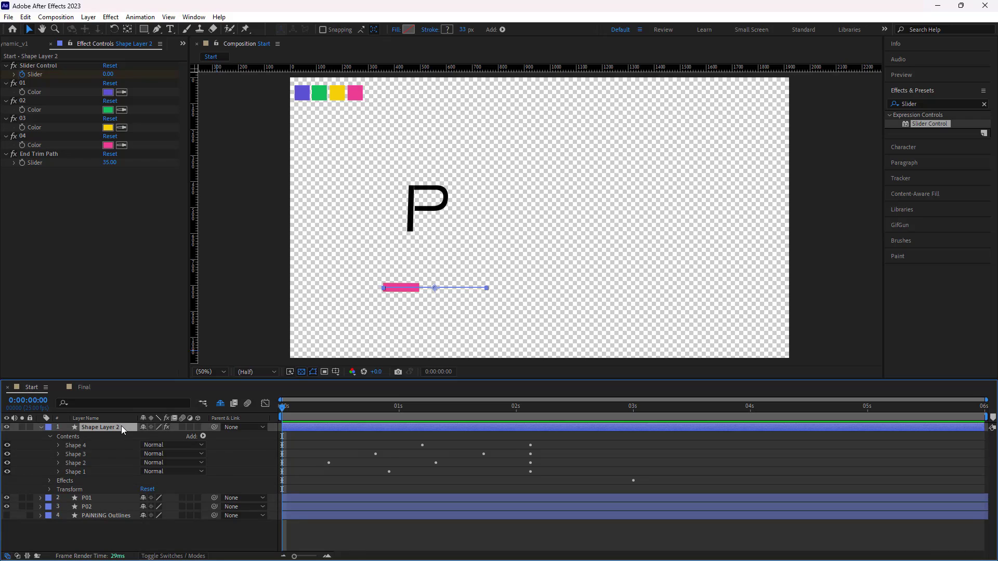
Show only animated properties (U), play, and test End Trim Path before reverting to 35.
{"action": "key", "text": "u"}
{"action": "key", "text": "space"}
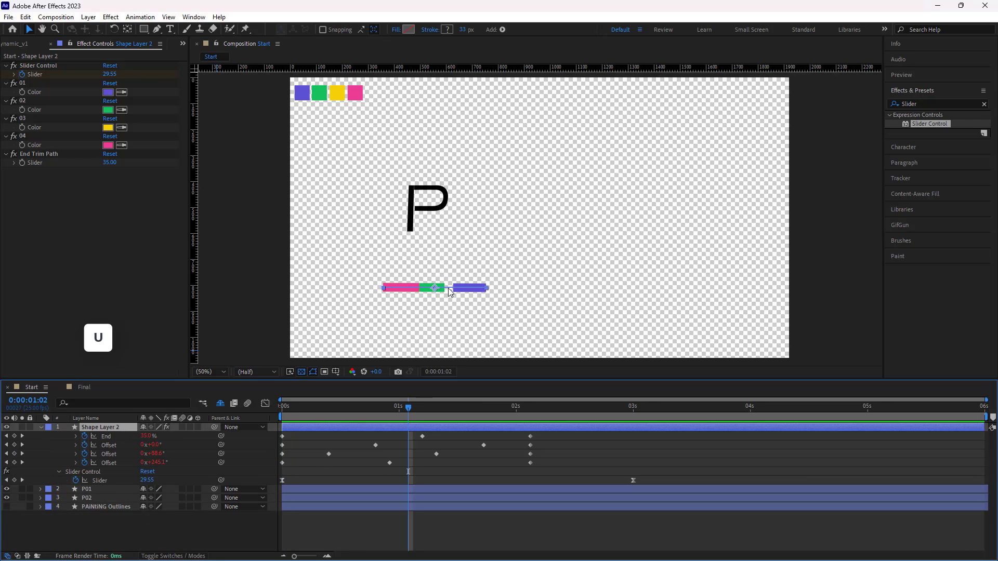
{"action": "left_click_drag", "start_coordinate": [109, 162], "coordinate": [123, 169]}
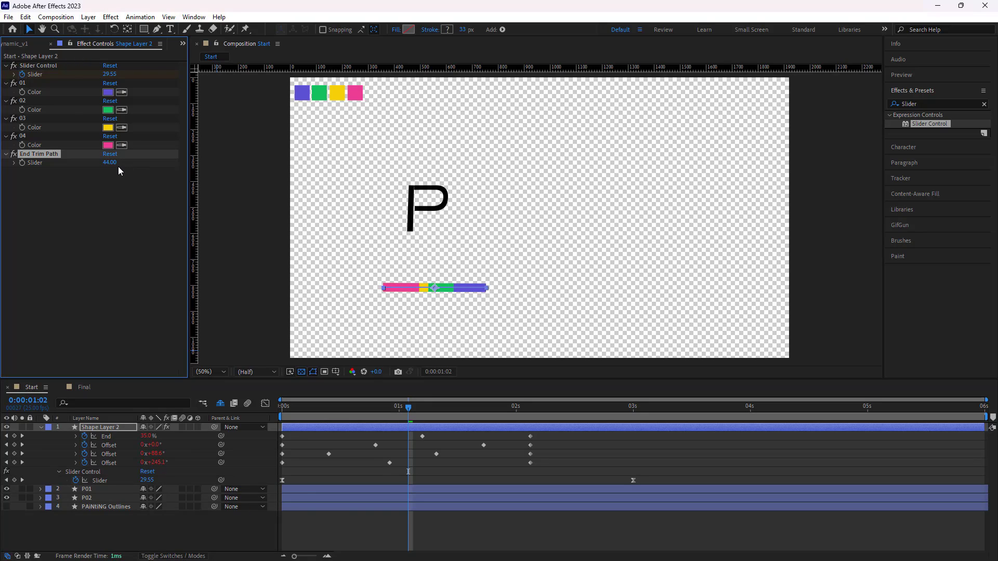
{"action": "key", "text": "ctrl+z"}
Preview the multicoloured stroke reveal twice from frame zero.
{"action": "left_click", "coordinate": [204, 530]}
{"action": "left_click_drag", "start_coordinate": [408, 411], "coordinate": [251, 407]}
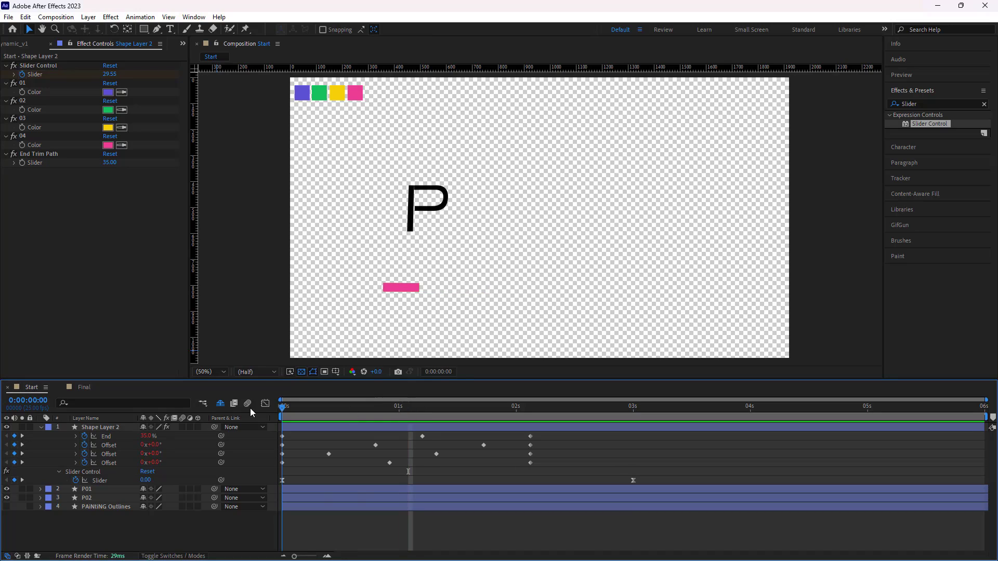
{"action": "key", "text": "space"}
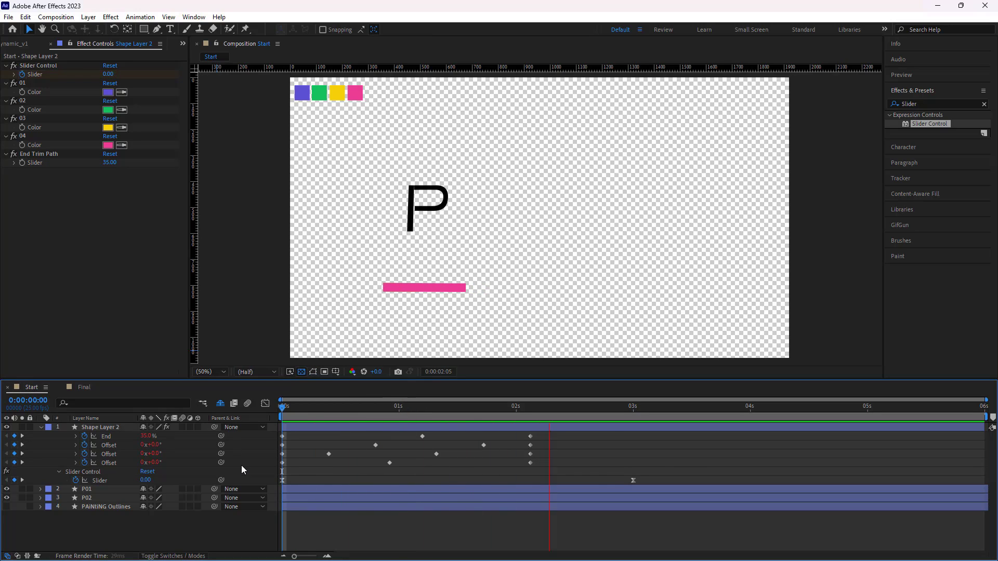
{"action": "left_click_drag", "start_coordinate": [408, 410], "coordinate": [234, 411]}
{"action": "key", "text": "space"}
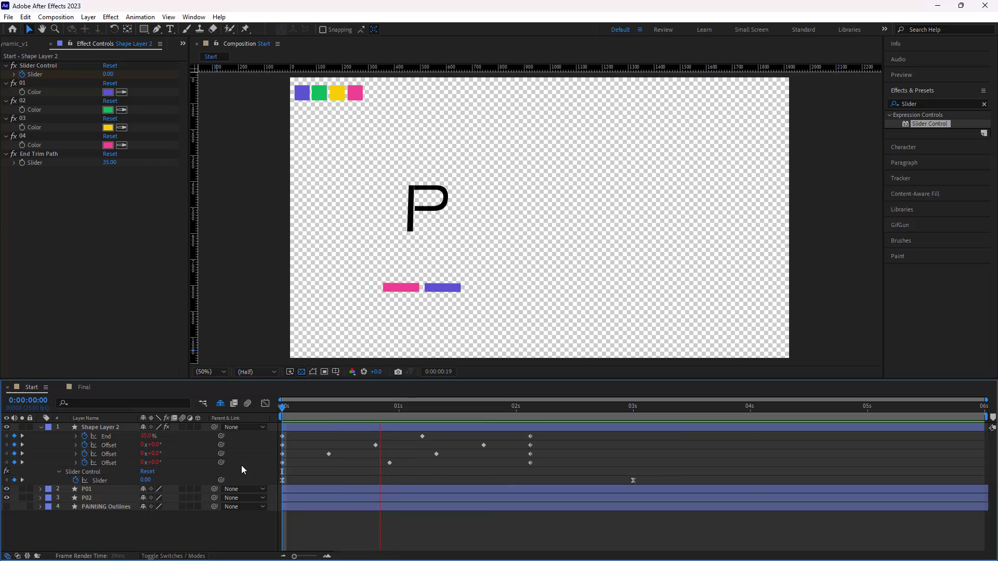
{"action": "left_click", "coordinate": [126, 427]}
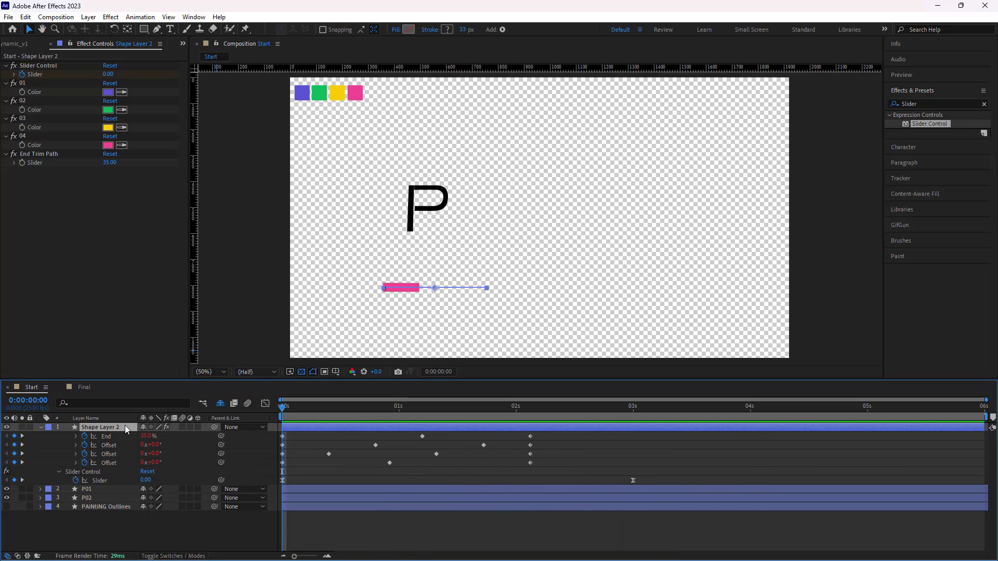
Rotate the stroke line vertical, move it onto the P's stem, and adjust its top point.
{"action": "left_click", "coordinate": [116, 30]}
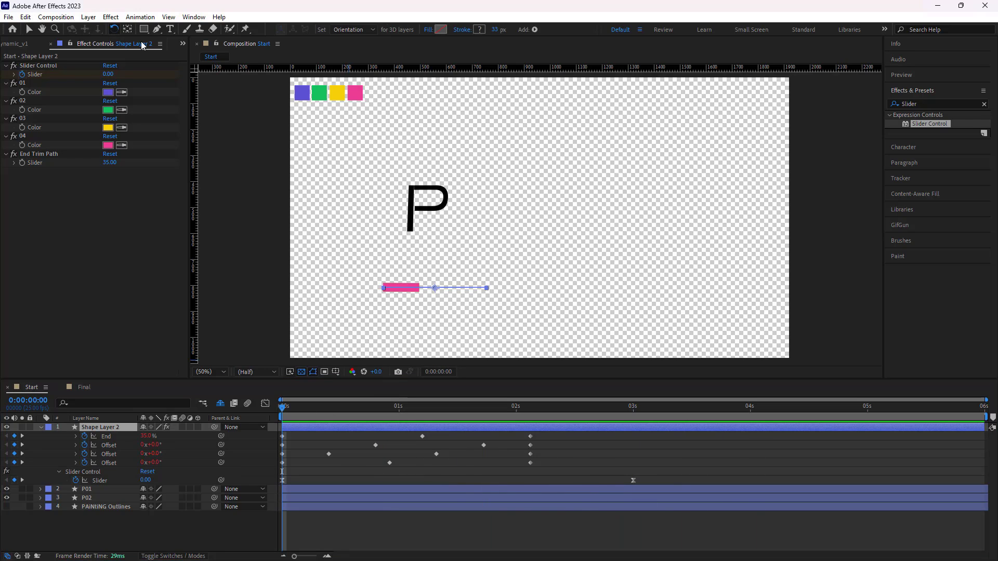
{"action": "left_click_drag", "start_coordinate": [487, 289], "coordinate": [438, 240]}
{"action": "key", "text": "v"}
{"action": "mouse_move", "coordinate": [432, 288]}
{"action": "left_mouse_down"}
{"action": "mouse_move", "coordinate": [408, 217]}
{"action": "mouse_move", "coordinate": [649, 239]}
{"action": "left_mouse_up"}
{"action": "scroll", "coordinate": [409, 217], "scroll_direction": "up", "scroll_amount": 1}
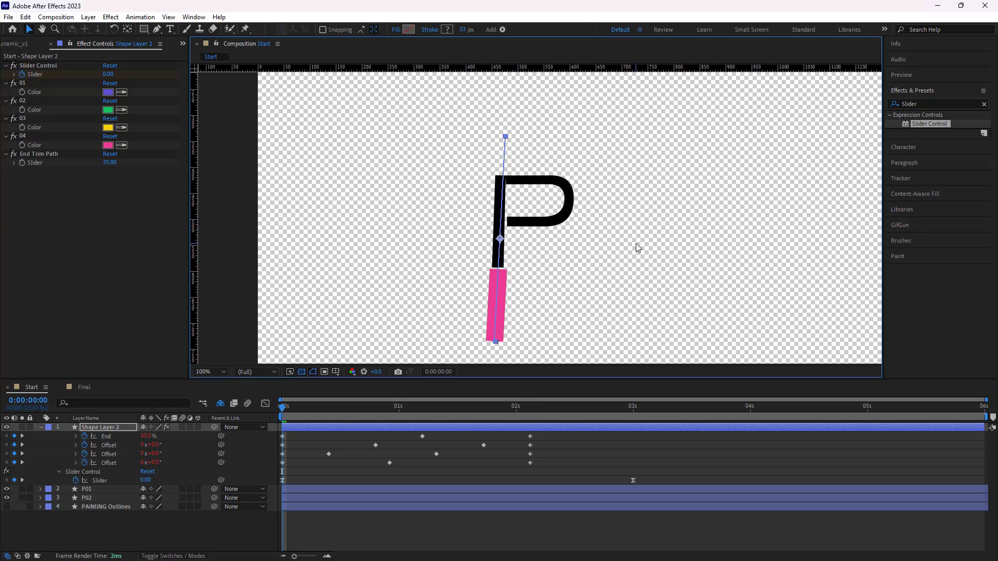
{"action": "left_click", "coordinate": [157, 29]}
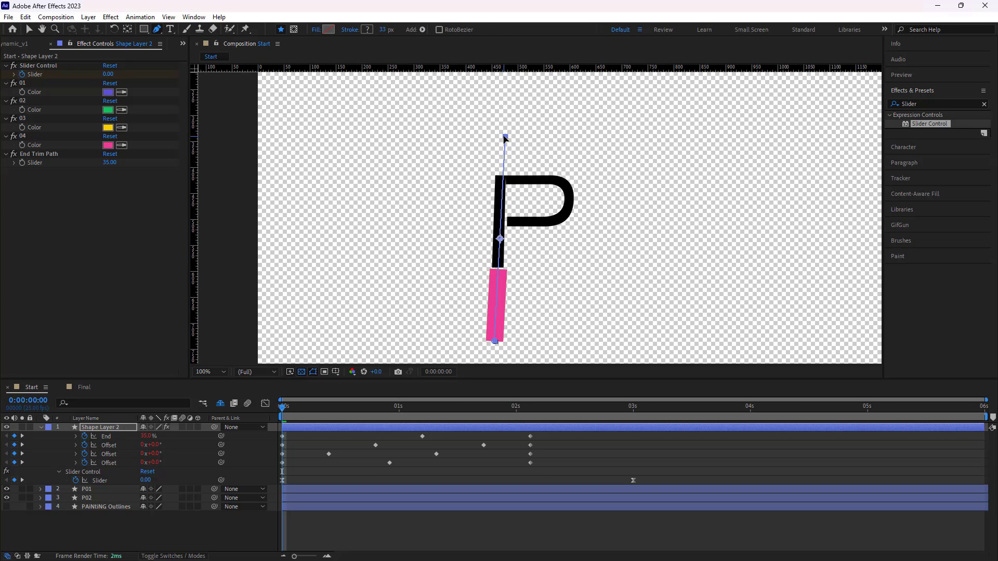
{"action": "mouse_move", "coordinate": [506, 137]}
{"action": "left_mouse_down"}
{"action": "mouse_move", "coordinate": [452, 133]}
{"action": "mouse_move", "coordinate": [506, 138]}
{"action": "left_mouse_up"}
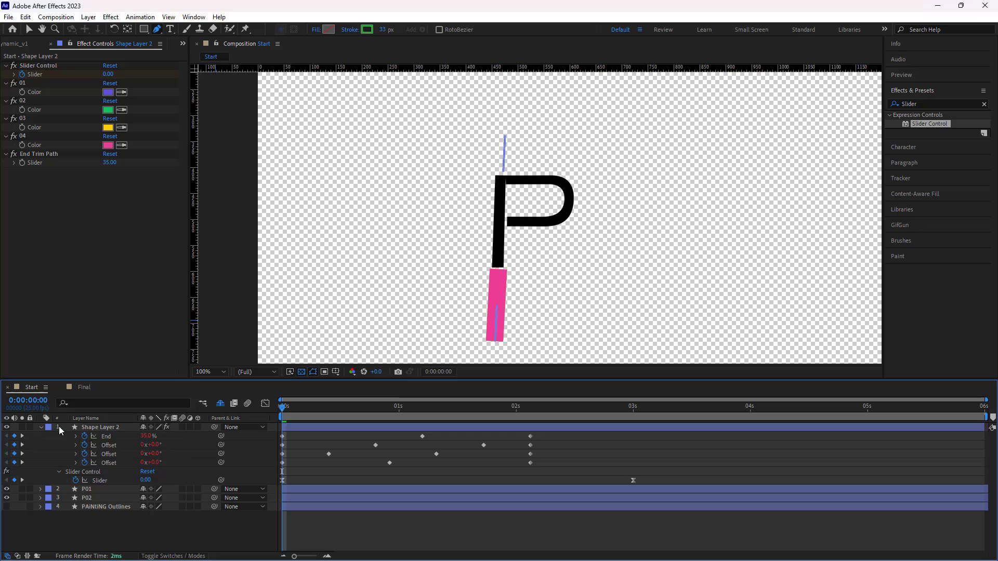
Collapse the shape groups, reopen Shapes 1 and 2, and link Shape 1's Path to Shape 2's.
{"action": "left_click", "coordinate": [41, 427]}
{"action": "left_click", "coordinate": [41, 427]}
{"action": "left_click", "coordinate": [58, 446]}
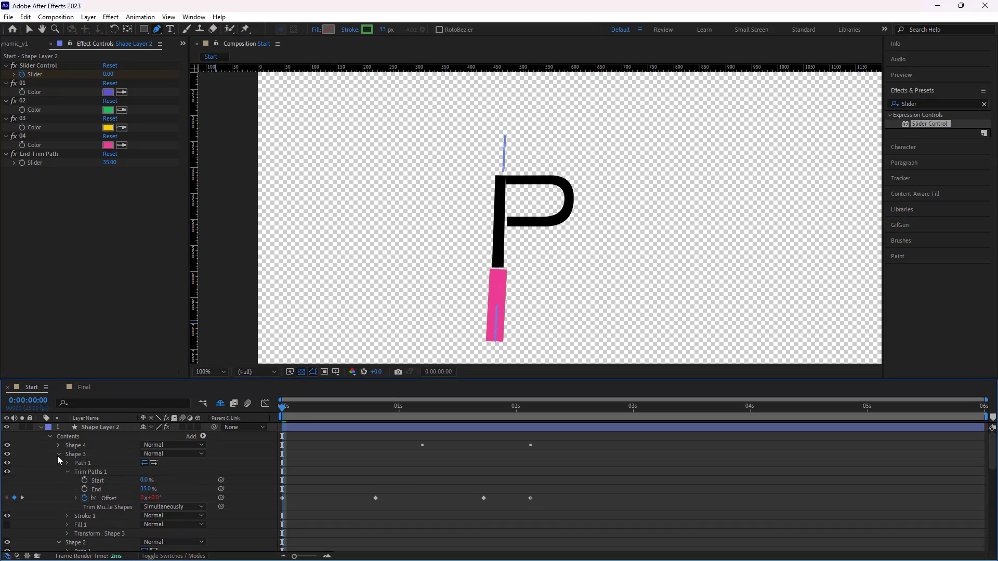
{"action": "left_click", "coordinate": [57, 454]}
{"action": "left_click", "coordinate": [58, 463]}
{"action": "left_click", "coordinate": [59, 471]}
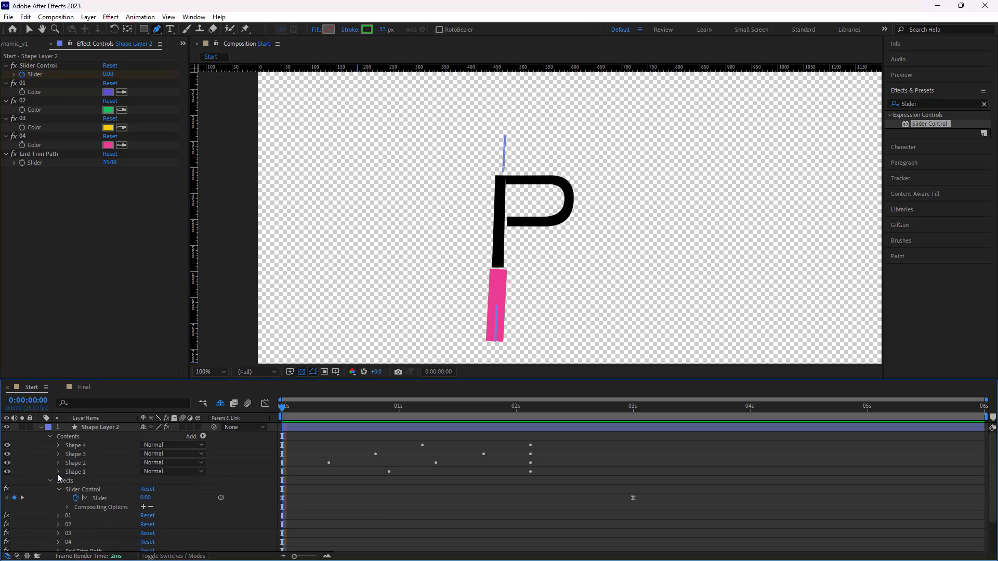
{"action": "left_click", "coordinate": [57, 472]}
{"action": "left_click", "coordinate": [58, 450]}
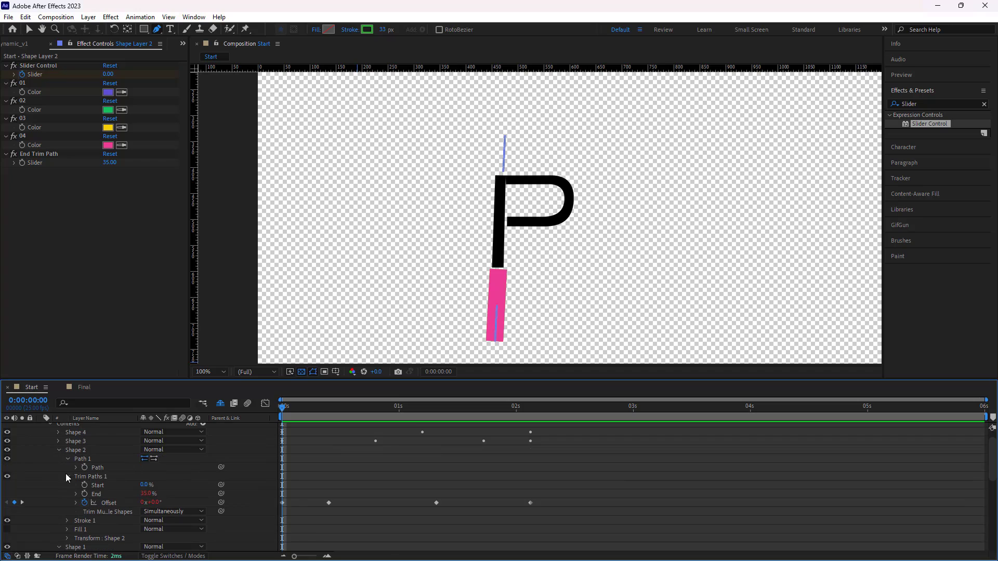
{"action": "scroll", "coordinate": [65, 474], "scroll_direction": "down", "scroll_amount": 2}
{"action": "left_click_drag", "start_coordinate": [222, 511], "coordinate": [92, 479]}
Link Shape 2's Path to Shape 3 and Shape 3's Path to Shape 4.
{"action": "left_click", "coordinate": [58, 454]}
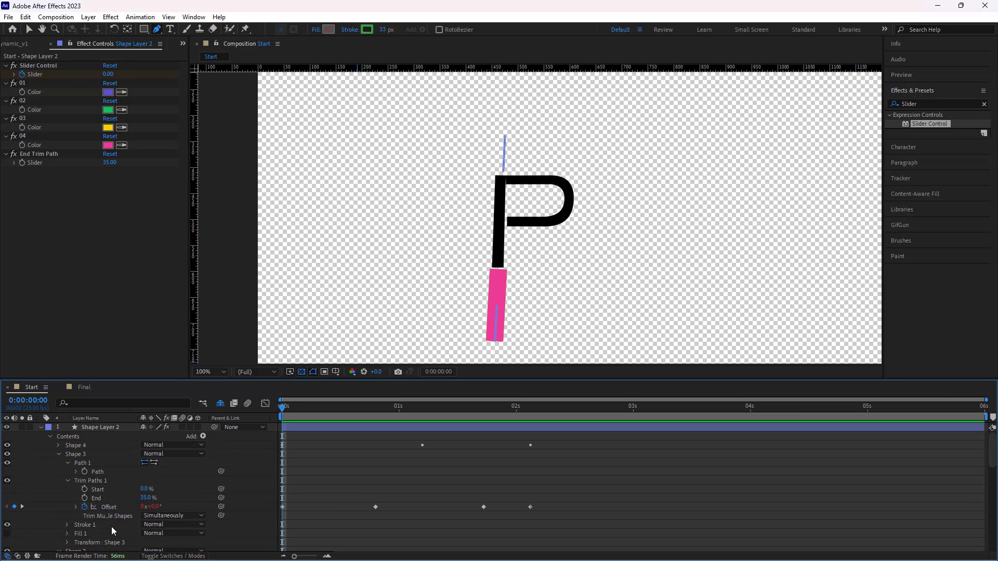
{"action": "scroll", "coordinate": [111, 526], "scroll_direction": "down", "scroll_amount": 1}
{"action": "left_click_drag", "start_coordinate": [221, 541], "coordinate": [95, 449]}
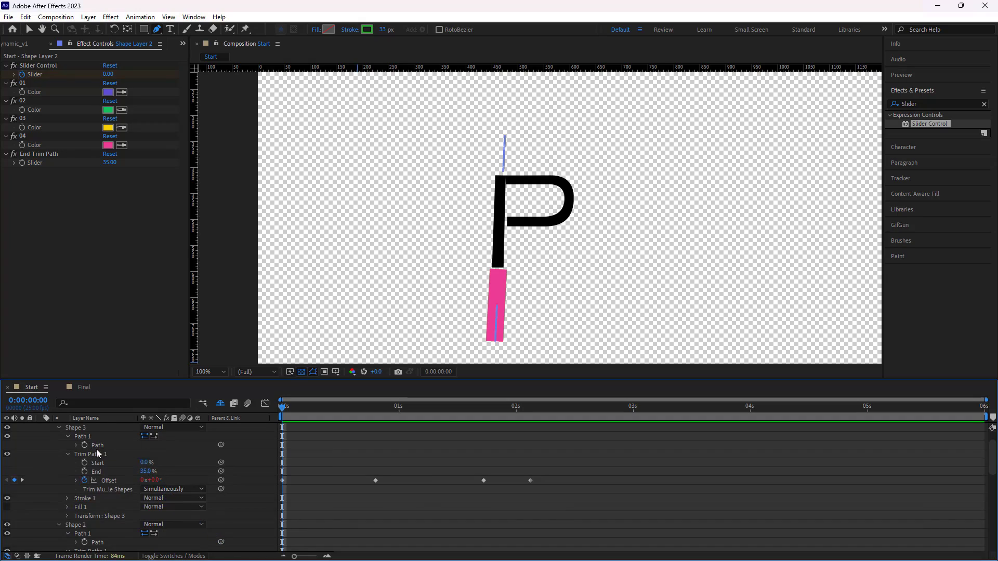
{"action": "scroll", "coordinate": [96, 449], "scroll_direction": "up", "scroll_amount": 1}
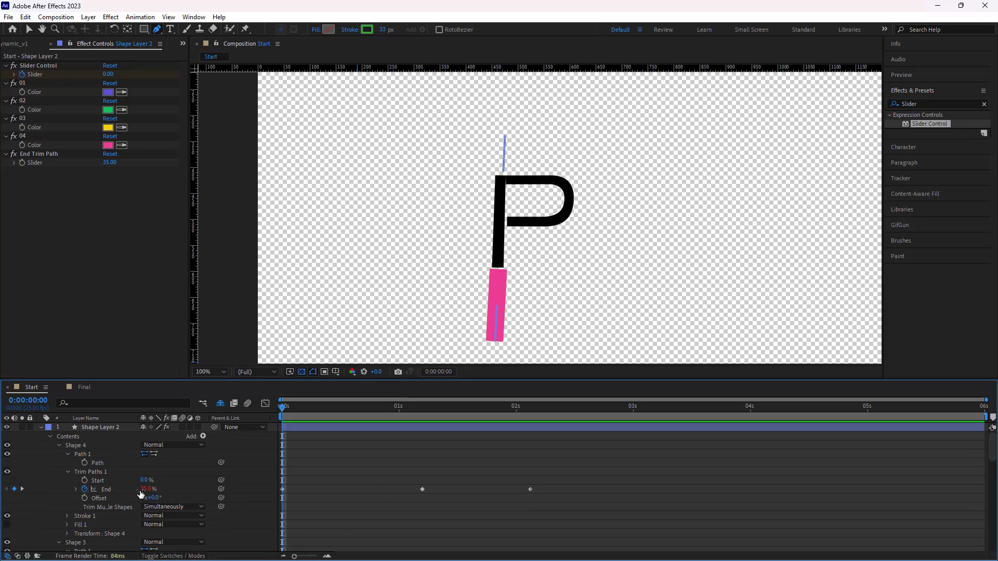
{"action": "scroll", "coordinate": [95, 536], "scroll_direction": "down", "scroll_amount": 1}
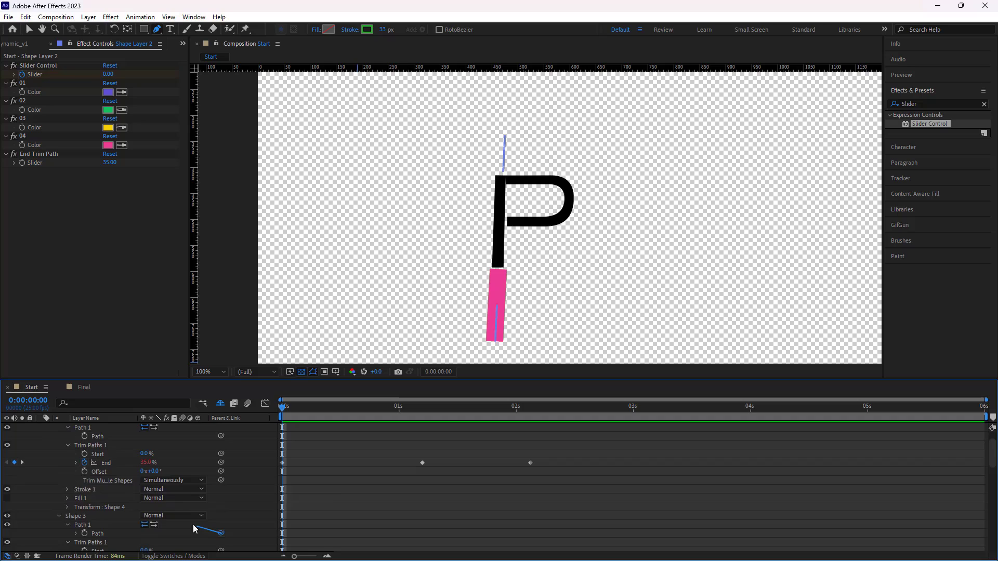
{"action": "left_click_drag", "start_coordinate": [193, 525], "coordinate": [98, 463]}
{"action": "scroll", "coordinate": [128, 472], "scroll_direction": "down", "scroll_amount": 1}
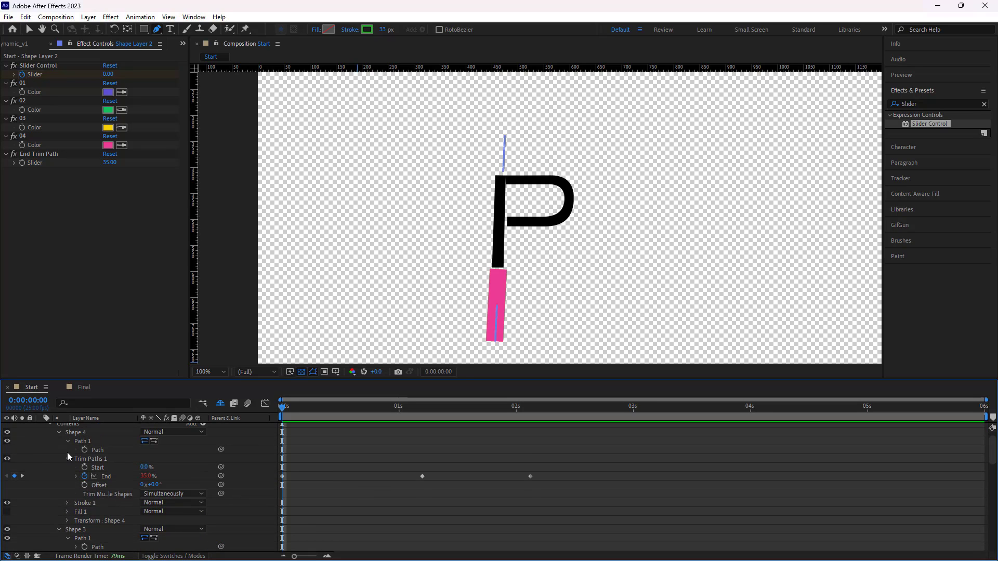
{"action": "scroll", "coordinate": [68, 456], "scroll_direction": "up", "scroll_amount": 1}
Try tilting the line's top point, then undo the move.
{"action": "left_click", "coordinate": [97, 427]}
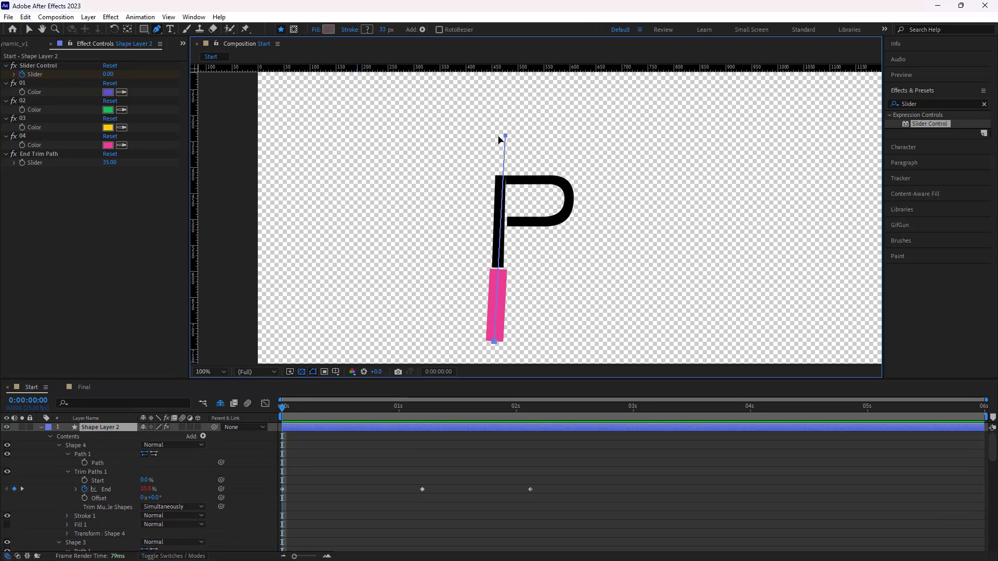
{"action": "mouse_move", "coordinate": [505, 137]}
{"action": "left_mouse_down"}
{"action": "mouse_move", "coordinate": [413, 147]}
{"action": "mouse_move", "coordinate": [523, 158]}
{"action": "mouse_move", "coordinate": [497, 152]}
{"action": "left_mouse_up"}
{"action": "key", "text": "ctrl+z"}
Collapse the four shape groups and nudge the stroke path slightly up and right.
{"action": "left_click", "coordinate": [58, 445]}
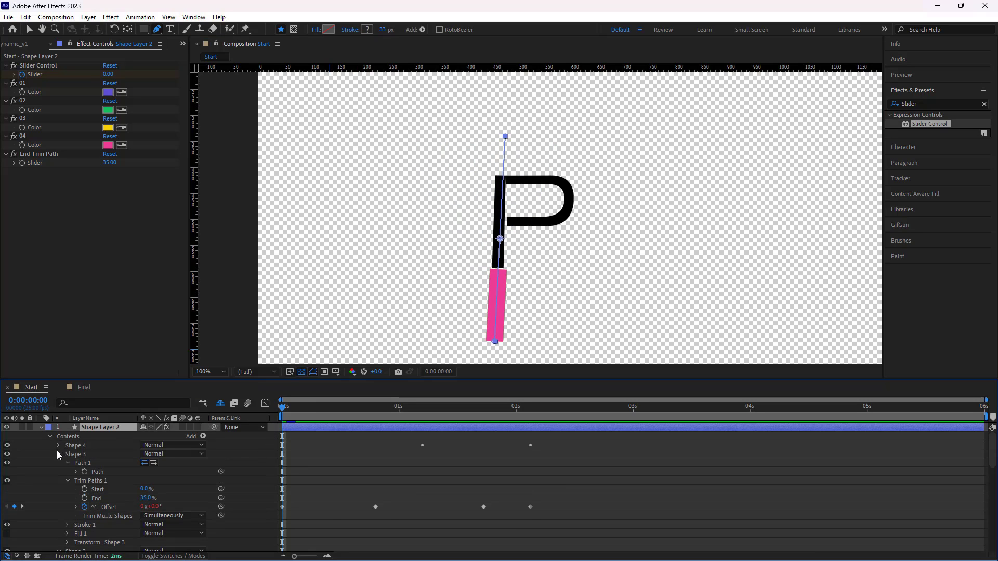
{"action": "left_click", "coordinate": [57, 452]}
{"action": "left_click", "coordinate": [58, 461]}
{"action": "left_click", "coordinate": [59, 471]}
{"action": "key", "text": "v"}
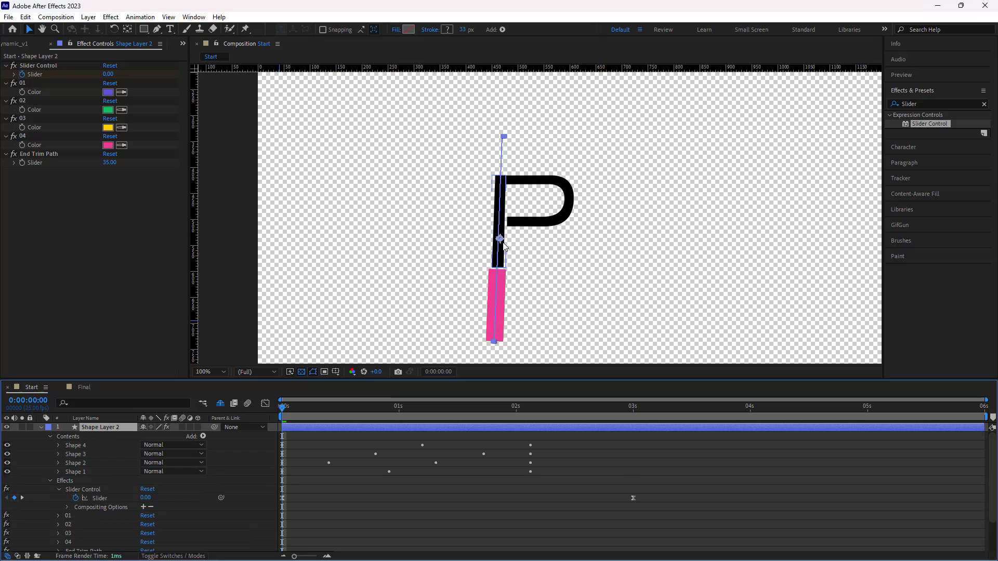
{"action": "left_click_drag", "start_coordinate": [504, 244], "coordinate": [501, 238]}
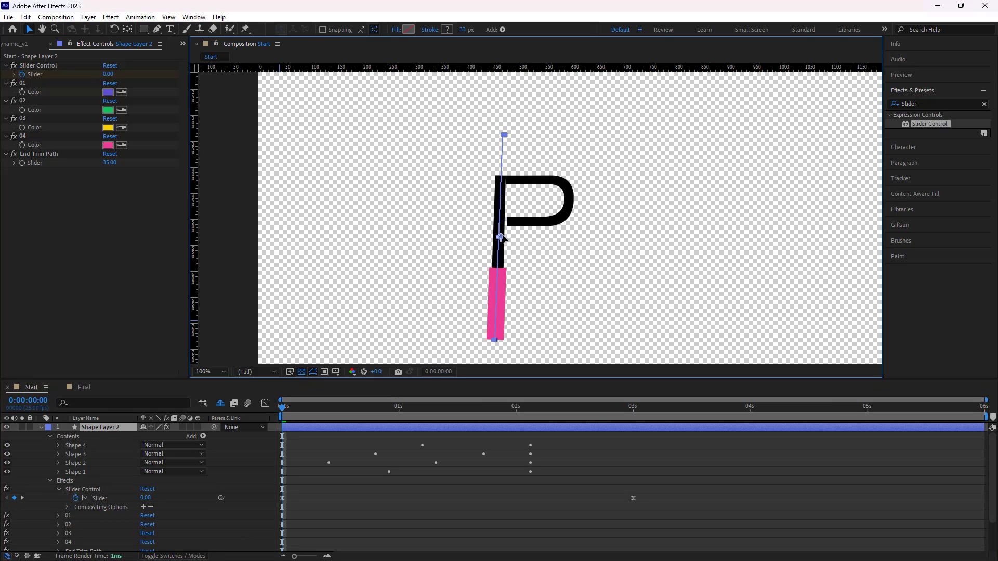
{"action": "left_click", "coordinate": [156, 31]}
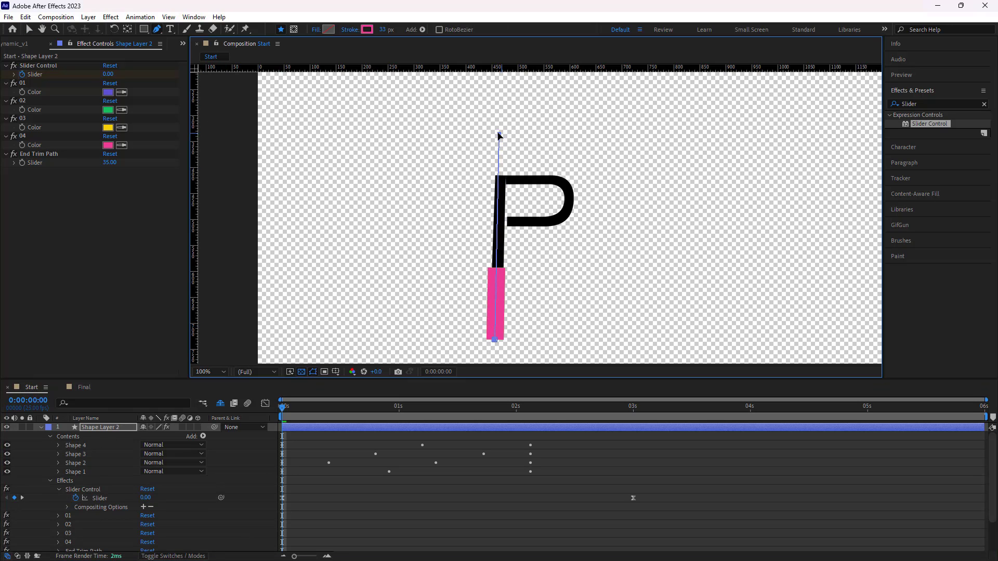
Rename Shape Layer 2 to 'P 01 Animation' and place it directly below P01.
{"action": "left_click", "coordinate": [242, 455]}
{"action": "left_click", "coordinate": [41, 428]}
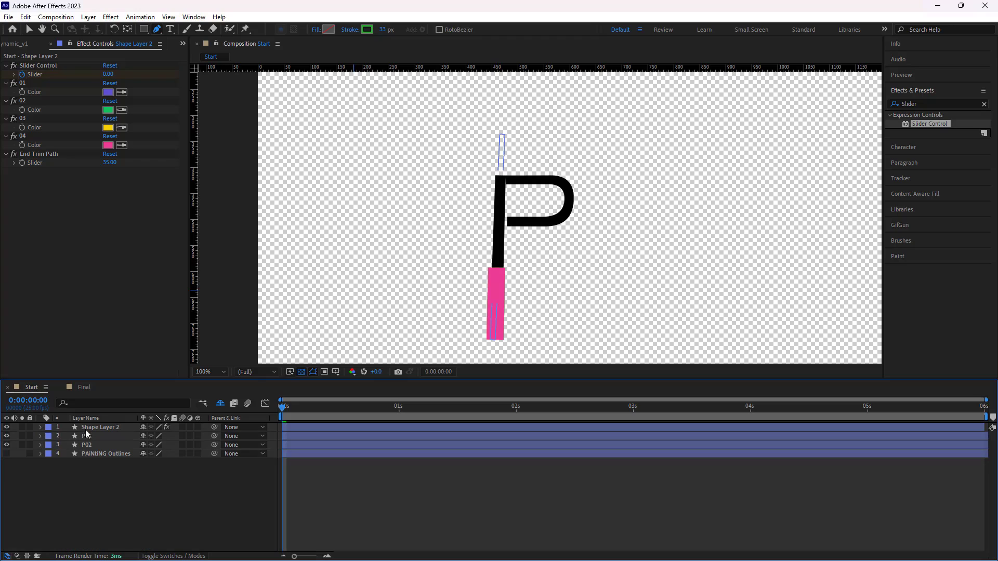
{"action": "left_click", "coordinate": [92, 427]}
{"action": "key", "text": "Return"}
{"action": "type", "text": "P"}
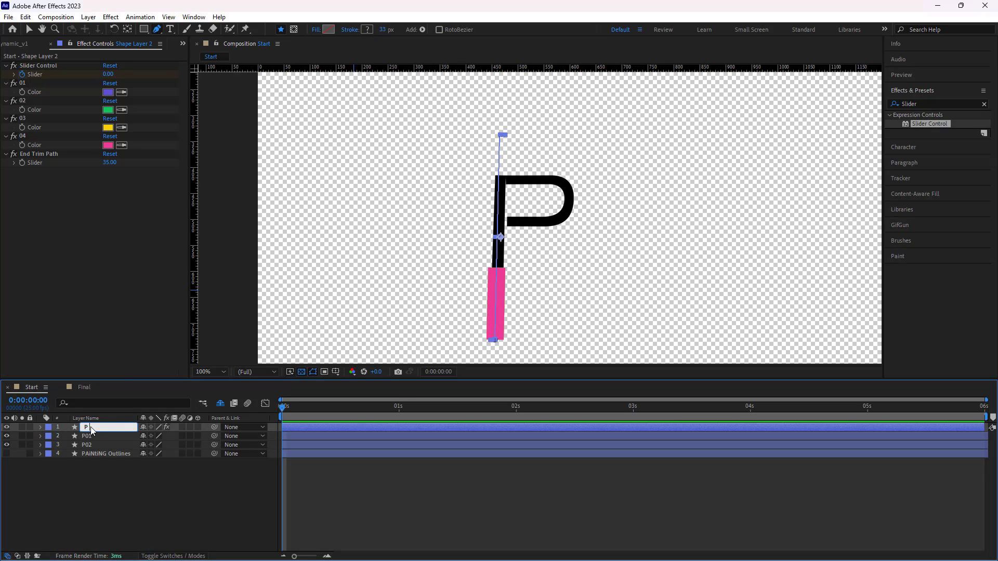
{"action": "type", "text": " 01 Animation"}
{"action": "key", "text": "Return"}
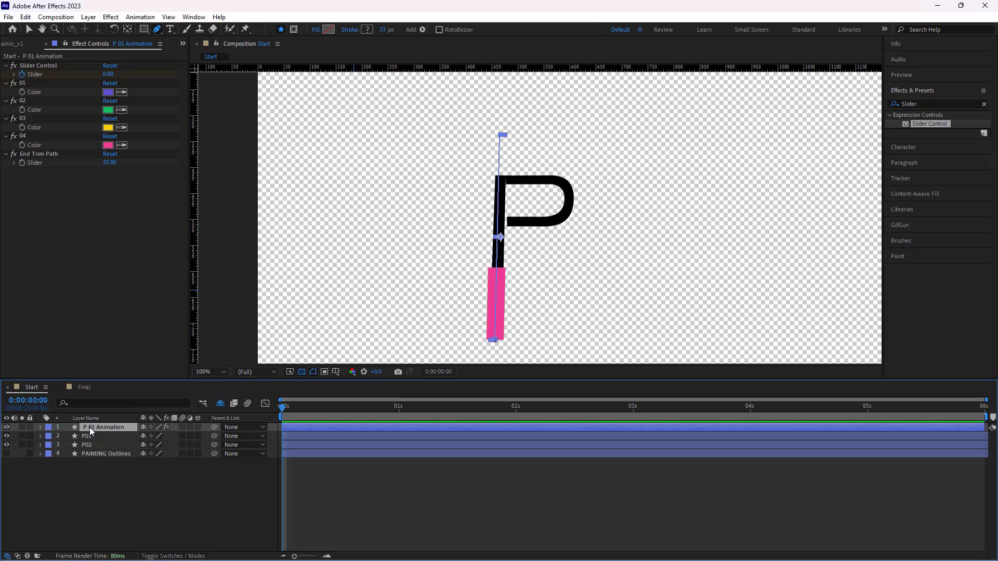
{"action": "left_click_drag", "start_coordinate": [90, 428], "coordinate": [91, 439]}
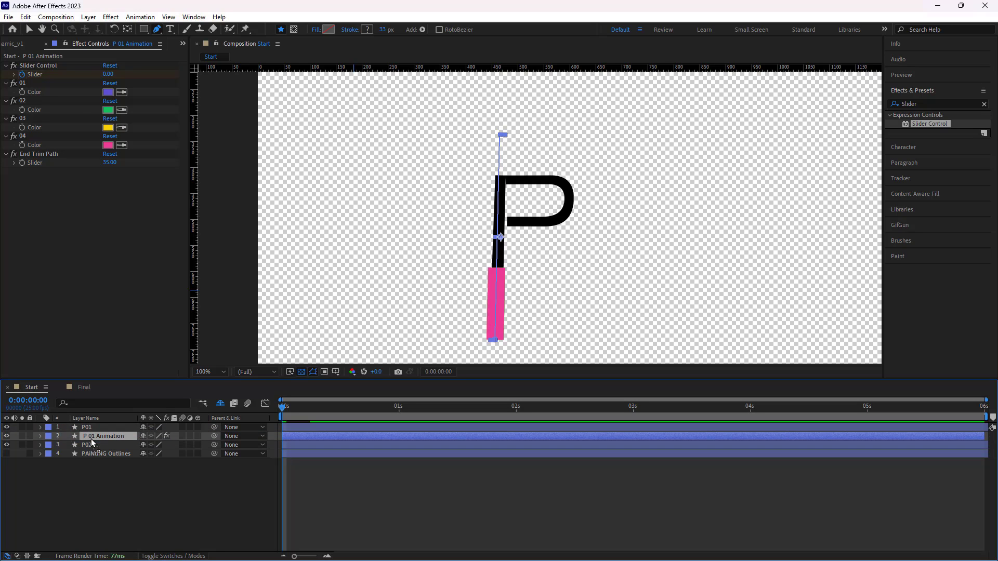
Set P01 as the track matte for P 01 Animation and preview the stem reveal.
{"action": "left_click", "coordinate": [120, 488]}
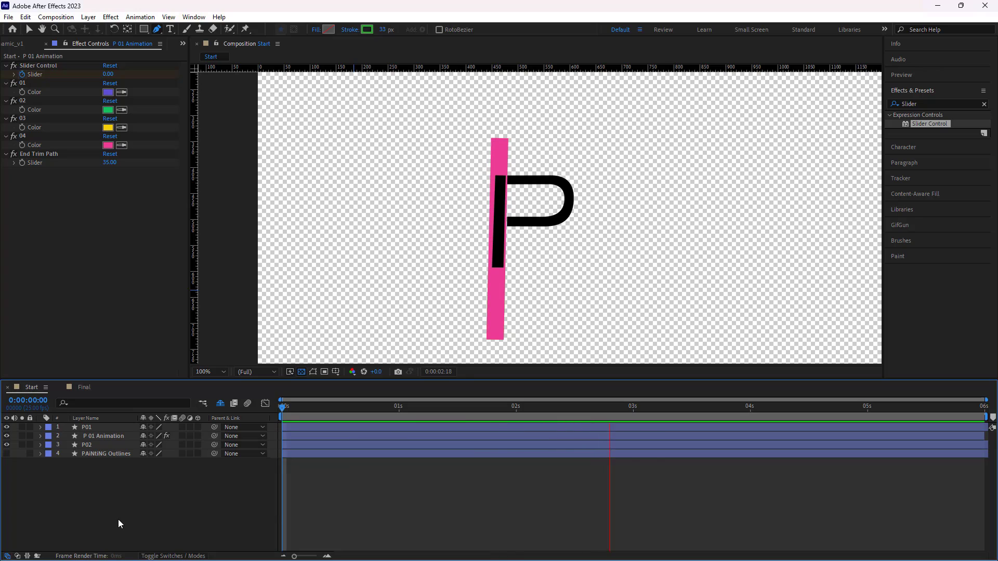
{"action": "left_click", "coordinate": [281, 407]}
{"action": "left_click", "coordinate": [100, 435]}
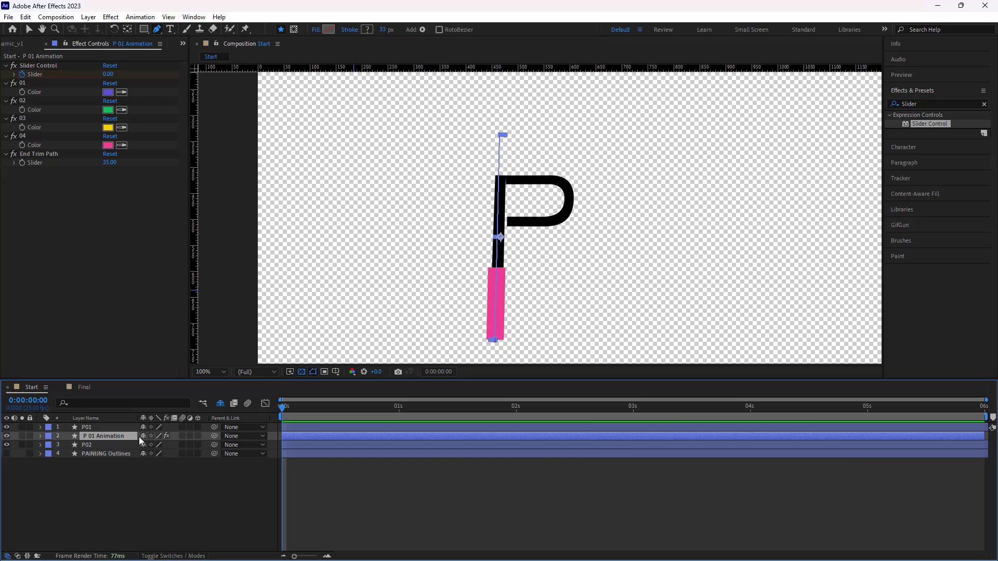
{"action": "left_click", "coordinate": [171, 556]}
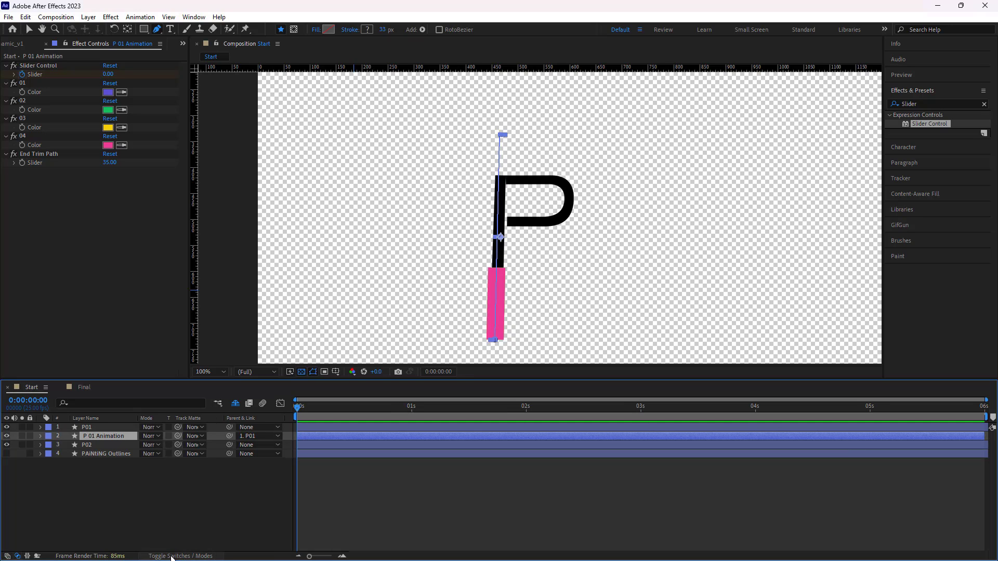
{"action": "key", "text": "ctrl+z"}
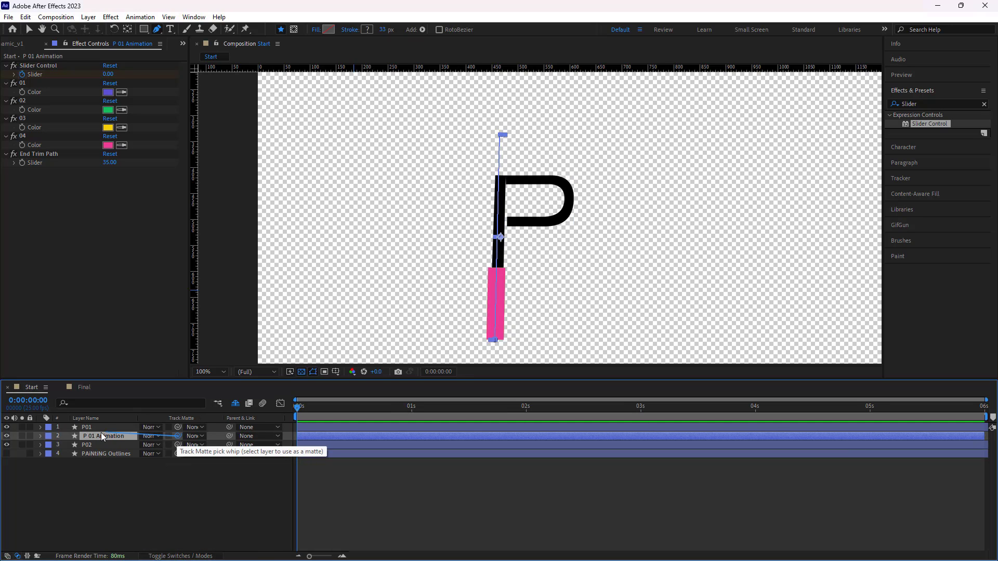
{"action": "left_click_drag", "start_coordinate": [178, 436], "coordinate": [89, 427]}
{"action": "left_click", "coordinate": [91, 472]}
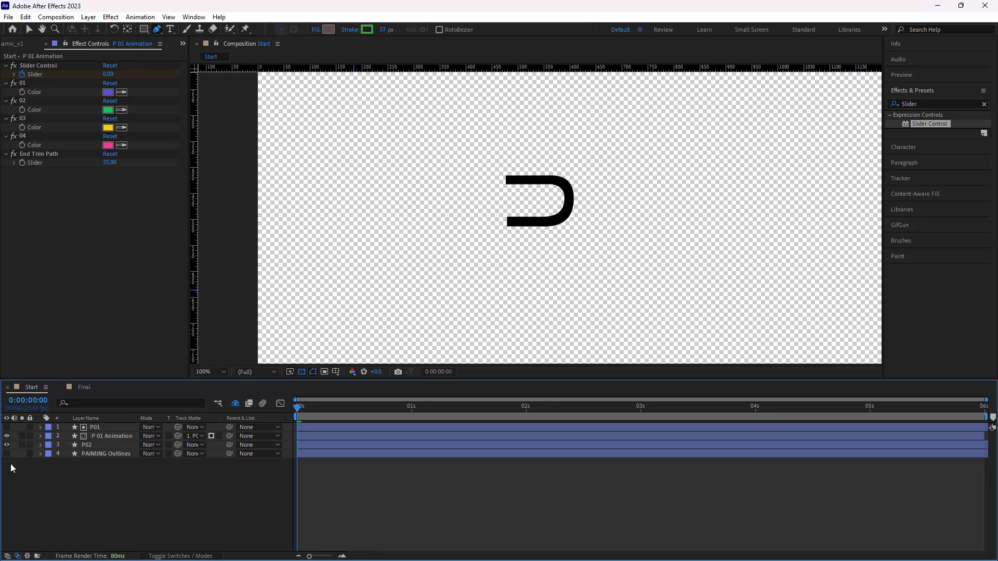
{"action": "key", "text": "space"}
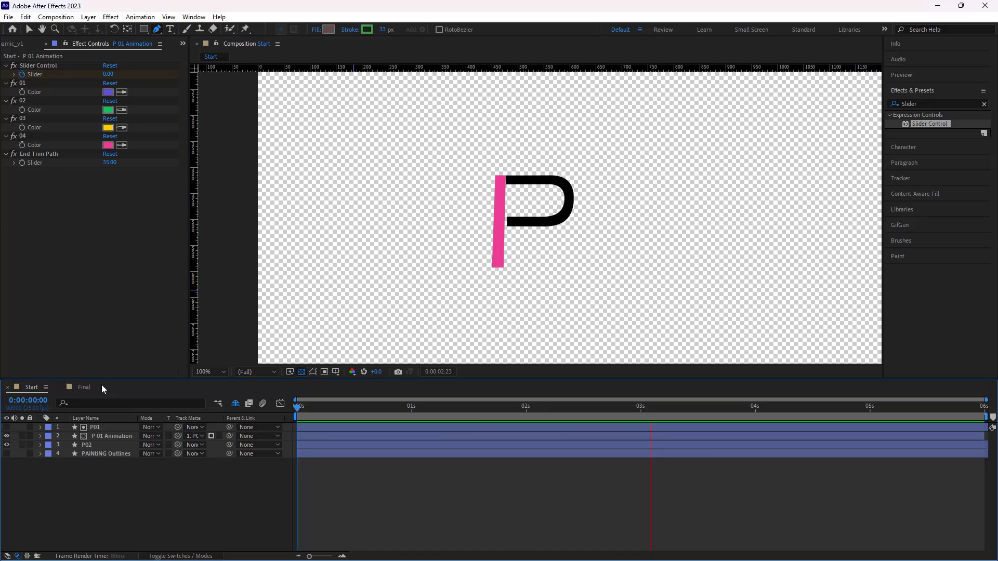
{"action": "left_click", "coordinate": [298, 407]}
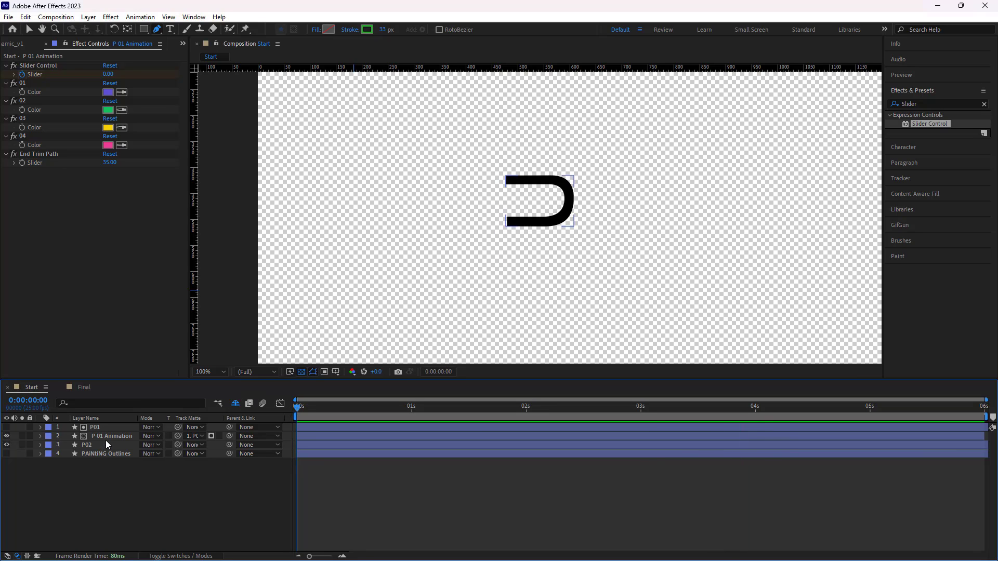
Duplicate P 01 Animation and set the copy's Track Matte to None.
{"action": "left_click", "coordinate": [106, 439]}
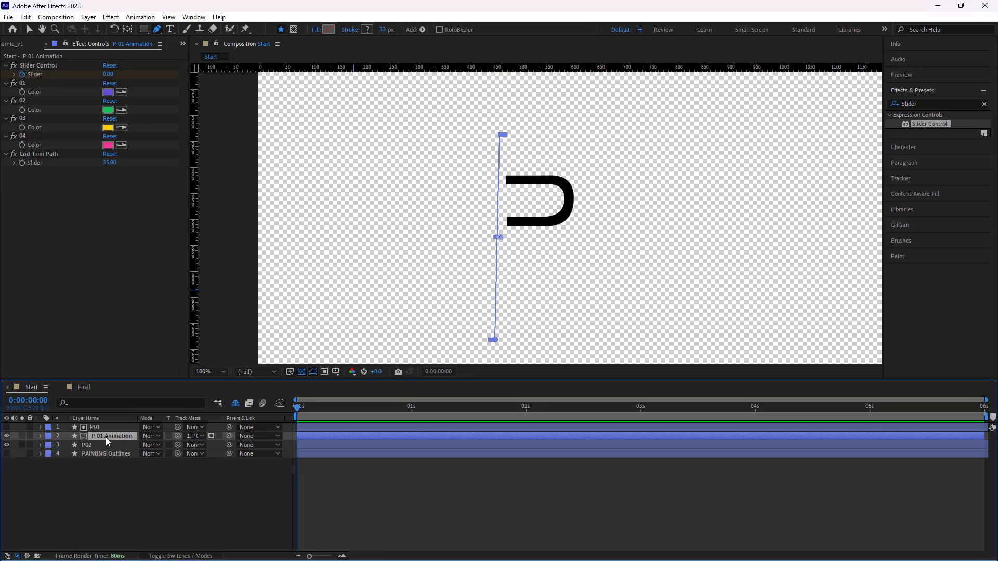
{"action": "key", "text": "ctrl+d"}
{"action": "left_click", "coordinate": [193, 437]}
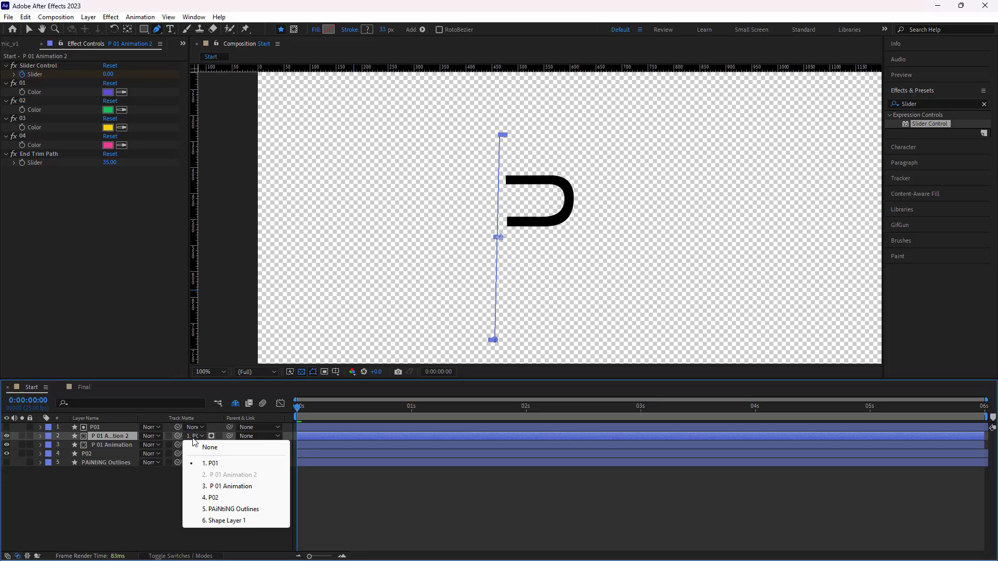
{"action": "left_click", "coordinate": [202, 447]}
Move the copy below P02 and rename it 'P 02 Animation'.
{"action": "left_click_drag", "start_coordinate": [115, 436], "coordinate": [104, 458]}
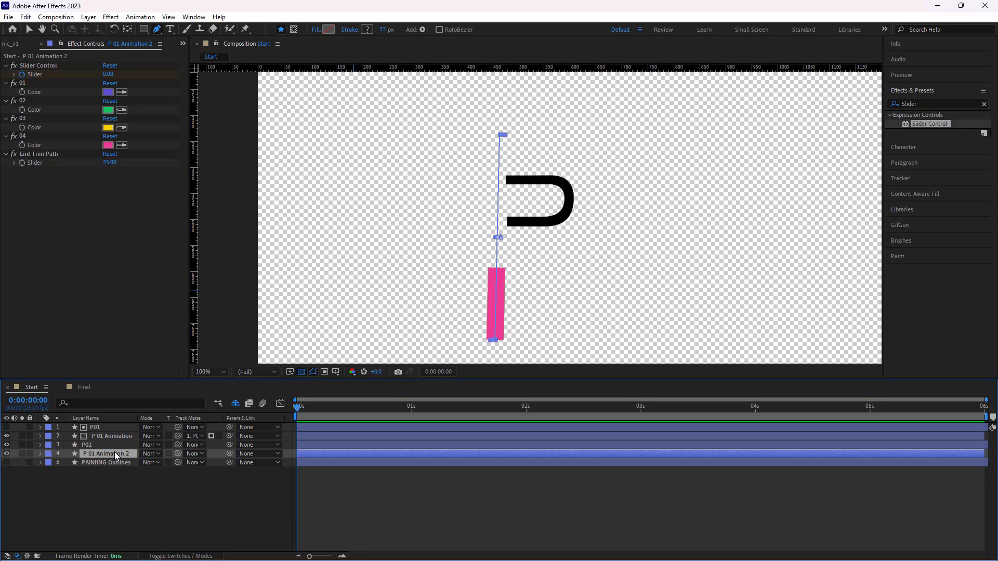
{"action": "key", "text": "Return"}
{"action": "double_click", "coordinate": [92, 454]}
{"action": "key", "text": "Return"}
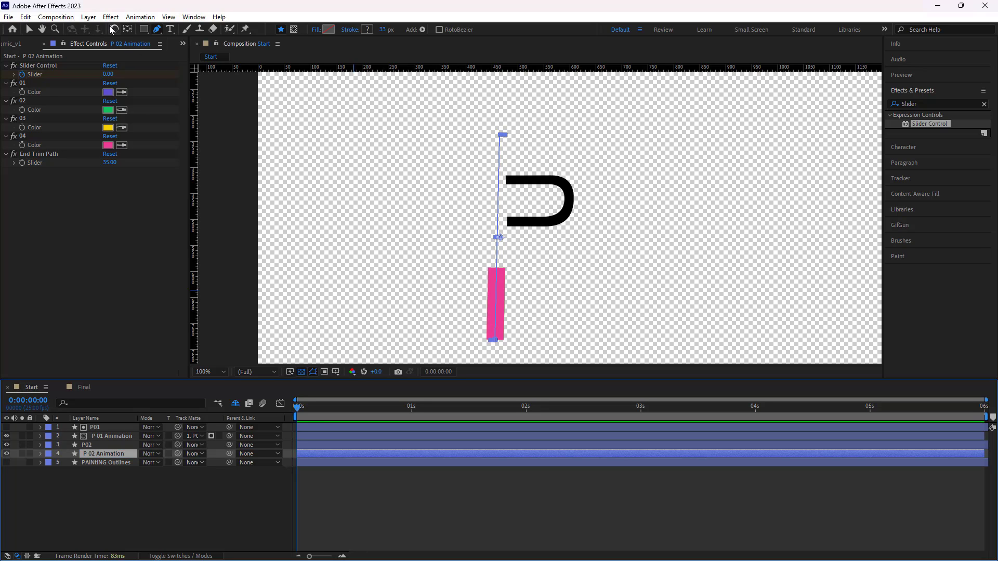
{"action": "left_click", "coordinate": [118, 30]}
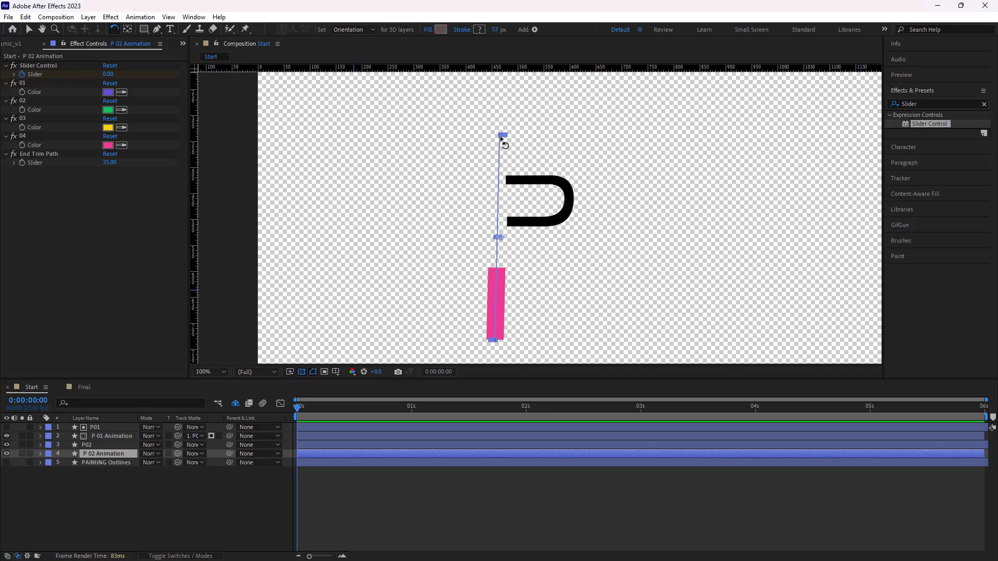
Turn the stroke horizontal and move the pink bar onto the top of the P's bowl.
{"action": "left_click_drag", "start_coordinate": [502, 139], "coordinate": [603, 234]}
{"action": "key", "text": "v"}
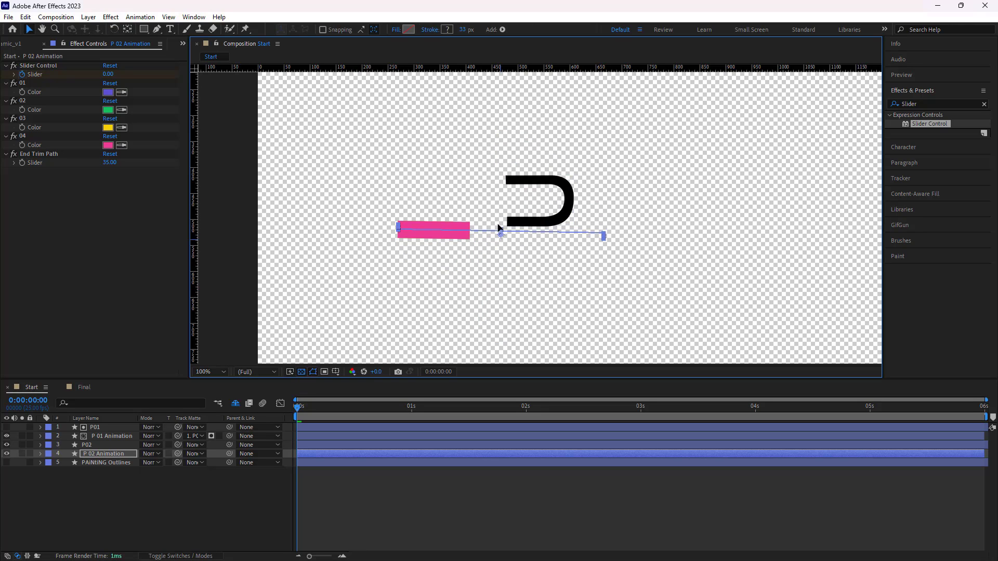
{"action": "left_click_drag", "start_coordinate": [498, 227], "coordinate": [571, 199]}
Reshape the path with curve points so it traces the P's curved bowl.
{"action": "key", "text": "g"}
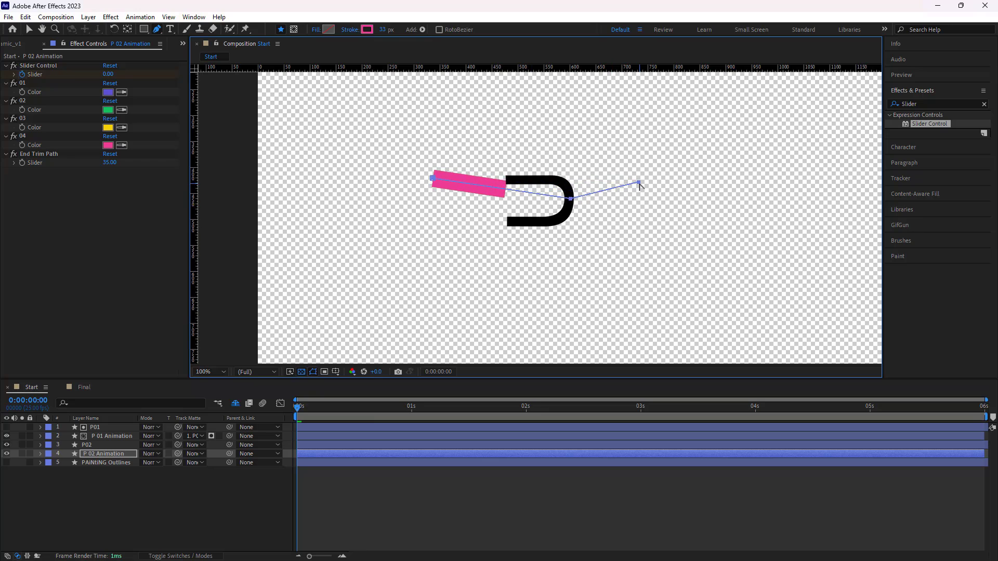
{"action": "left_click_drag", "start_coordinate": [639, 183], "coordinate": [495, 235]}
{"action": "left_click", "coordinate": [570, 199], "text": "alt"}
{"action": "left_click_drag", "start_coordinate": [592, 217], "coordinate": [572, 233]}
{"action": "left_click", "coordinate": [552, 224]}
{"action": "left_click", "coordinate": [551, 177]}
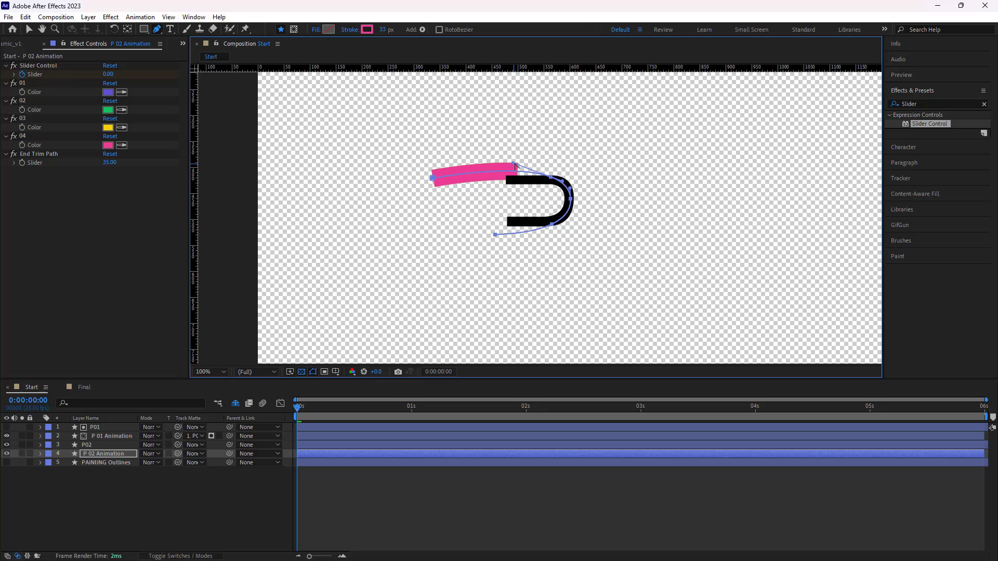
{"action": "left_click_drag", "start_coordinate": [514, 163], "coordinate": [491, 178]}
{"action": "left_click_drag", "start_coordinate": [496, 235], "coordinate": [551, 221]}
{"action": "left_click_drag", "start_coordinate": [495, 224], "coordinate": [550, 223]}
{"action": "left_click_drag", "start_coordinate": [551, 178], "coordinate": [550, 180]}
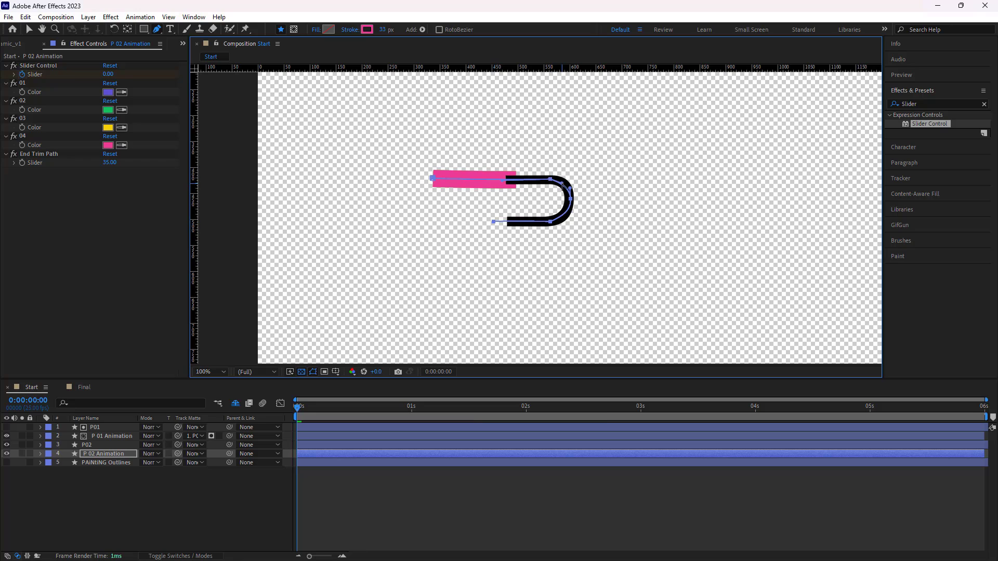
Solo P02 and P 02 Animation and preview the bowl animation.
{"action": "left_click", "coordinate": [205, 475]}
{"action": "left_click", "coordinate": [89, 445]}
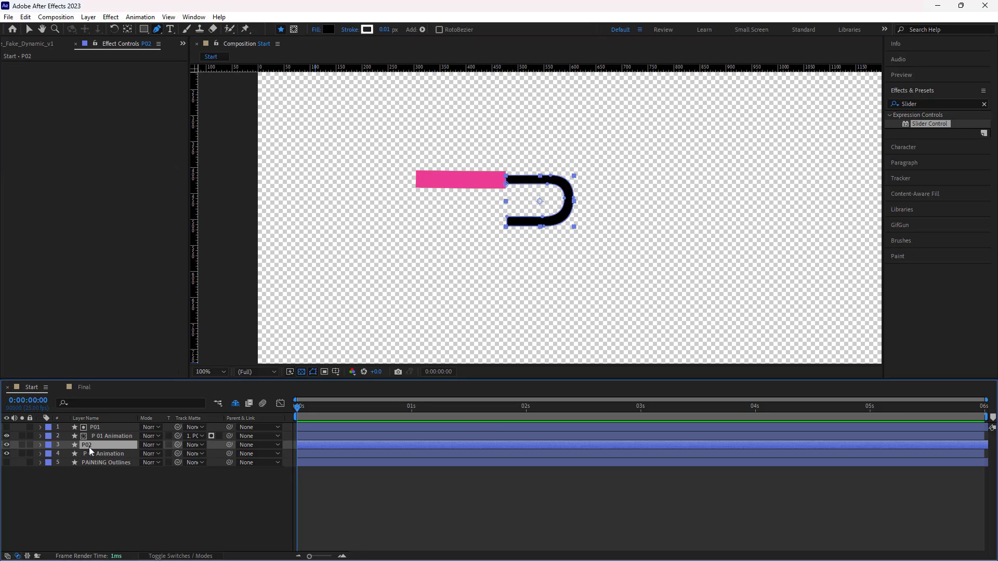
{"action": "left_click", "coordinate": [89, 453], "text": "shift"}
{"action": "left_click_drag", "start_coordinate": [23, 443], "coordinate": [23, 453]}
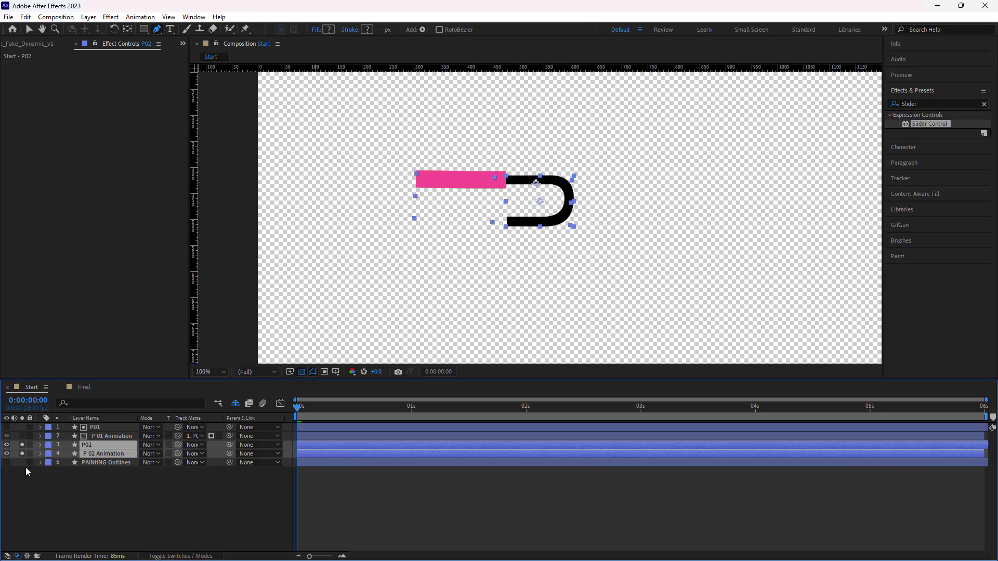
{"action": "left_click", "coordinate": [68, 481]}
{"action": "key", "text": "space"}
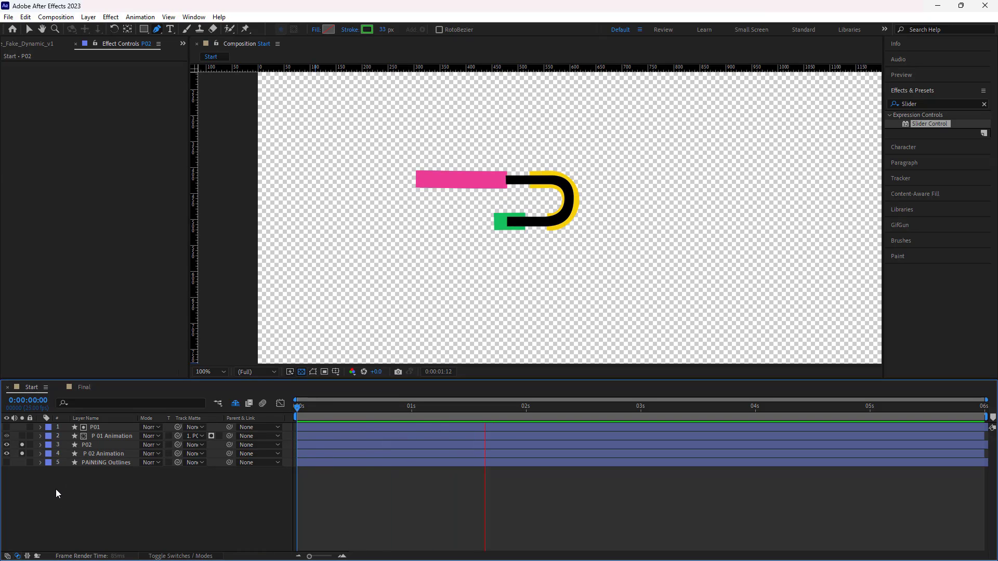
{"action": "left_click", "coordinate": [295, 407]}
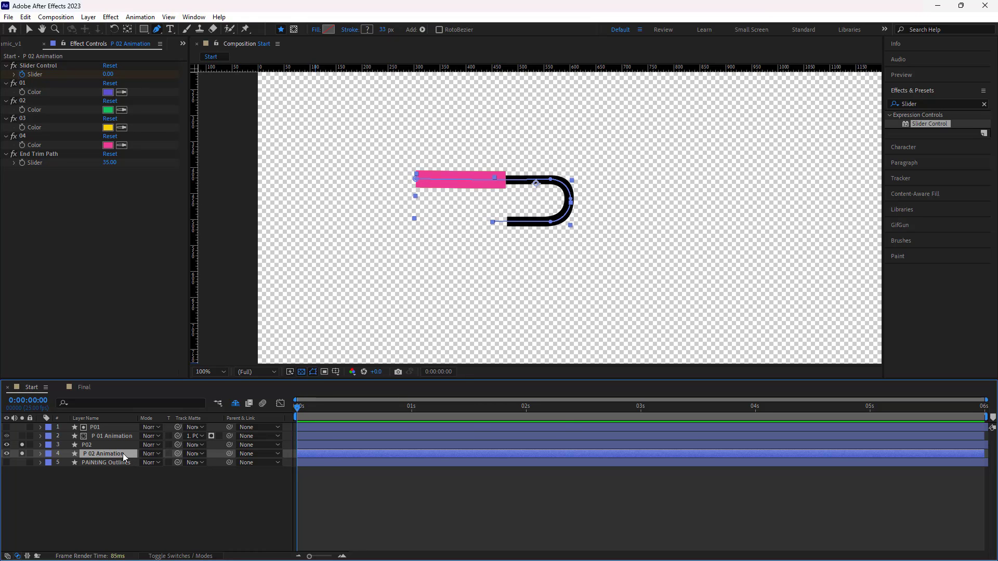
Use P02 as P 02 Animation's track matte, un-solo it, and preview the full P reveal.
{"action": "left_click_drag", "start_coordinate": [178, 454], "coordinate": [123, 442]}
{"action": "key", "text": "space"}
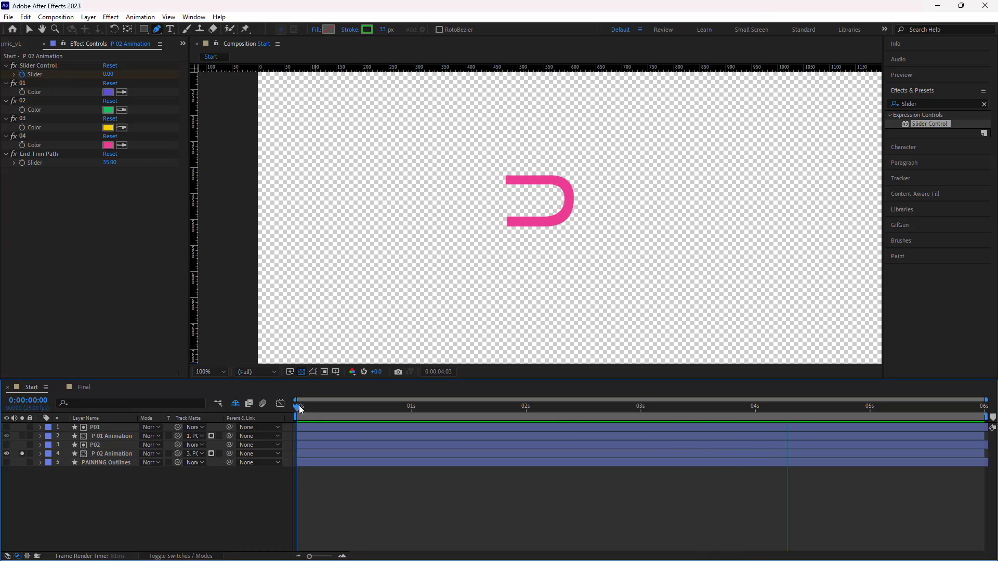
{"action": "mouse_move", "coordinate": [298, 406]}
{"action": "left_mouse_down"}
{"action": "mouse_move", "coordinate": [490, 456]}
{"action": "mouse_move", "coordinate": [398, 474]}
{"action": "mouse_move", "coordinate": [268, 467]}
{"action": "left_mouse_up"}
{"action": "left_click", "coordinate": [22, 454]}
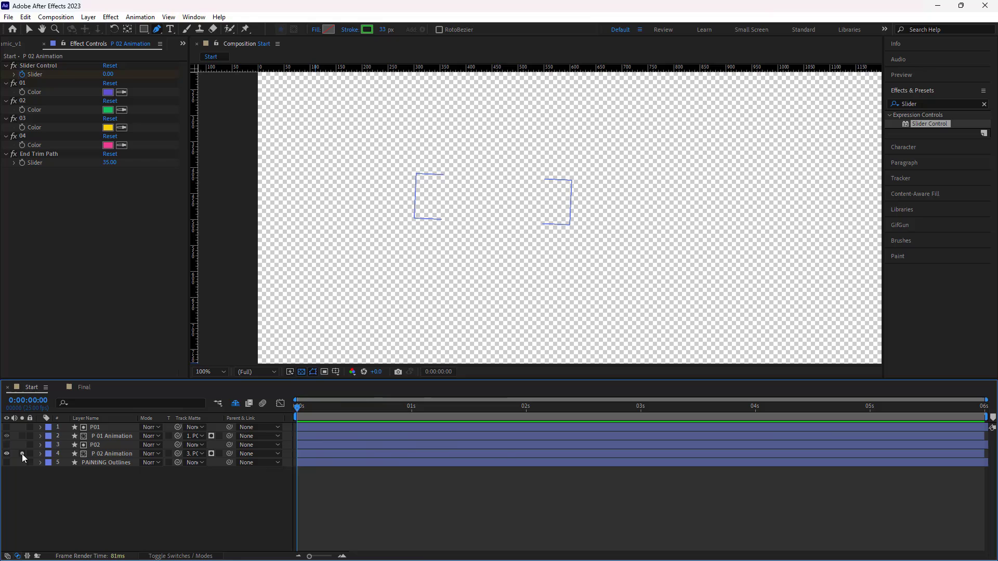
{"action": "key", "text": "space"}
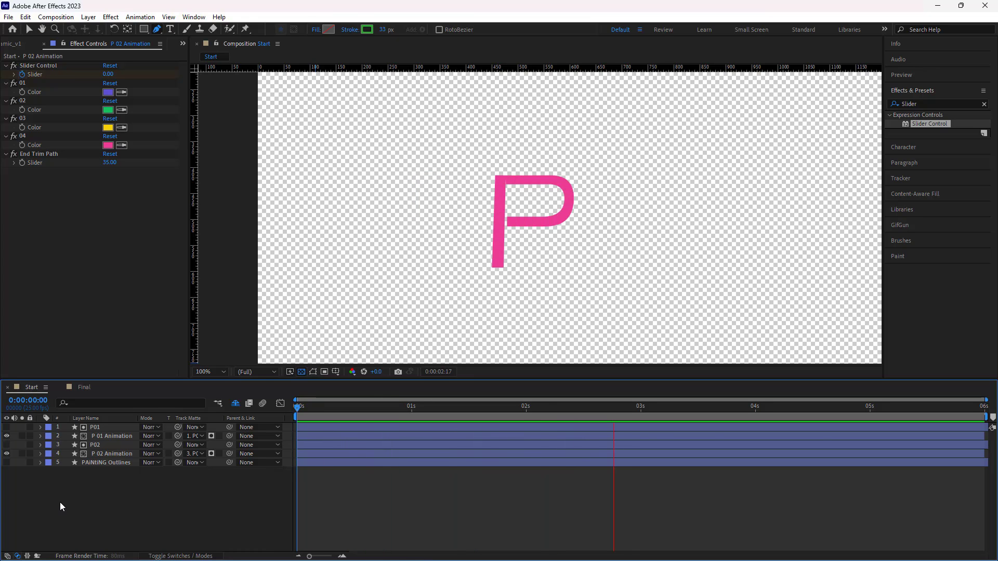
{"action": "left_click", "coordinate": [294, 407]}
{"action": "mouse_move", "coordinate": [295, 407]}
{"action": "left_mouse_down"}
{"action": "mouse_move", "coordinate": [501, 433]}
{"action": "mouse_move", "coordinate": [636, 430]}
{"action": "mouse_move", "coordinate": [295, 434]}
{"action": "left_mouse_up"}
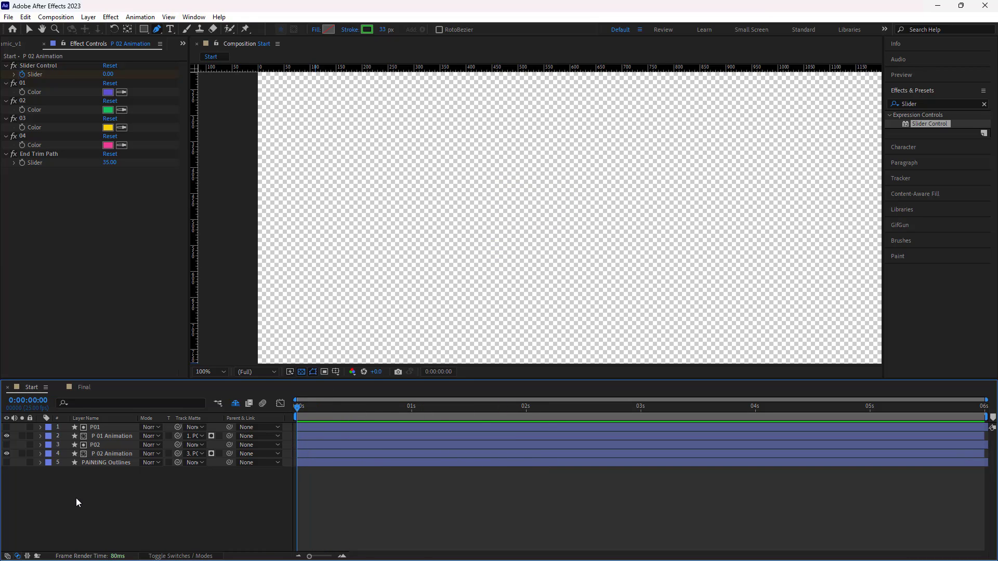
In Fit view, set P 02 Animation's Color 01–03 to the green, yellow and purple swatches.
{"action": "left_click", "coordinate": [95, 456]}
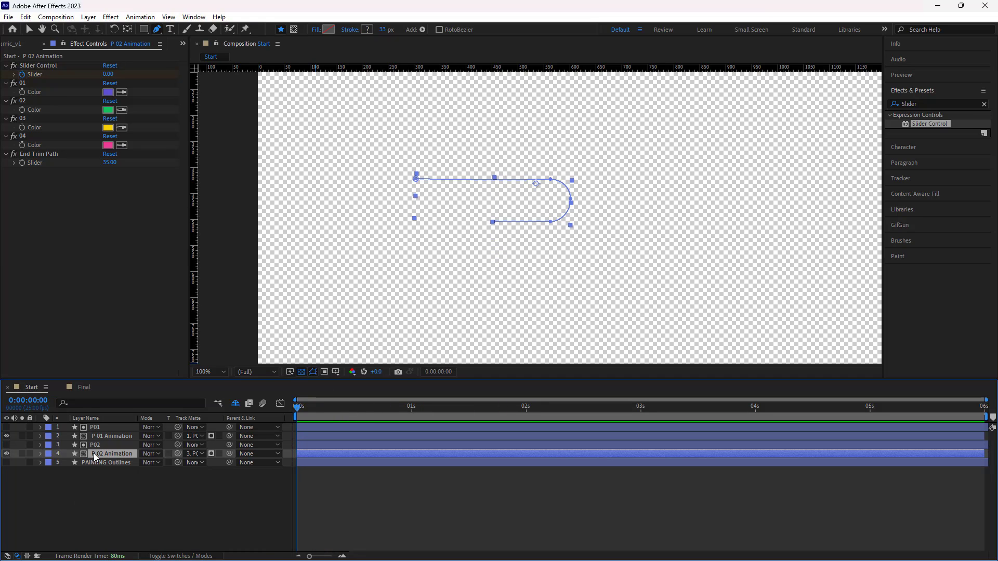
{"action": "left_click", "coordinate": [223, 372]}
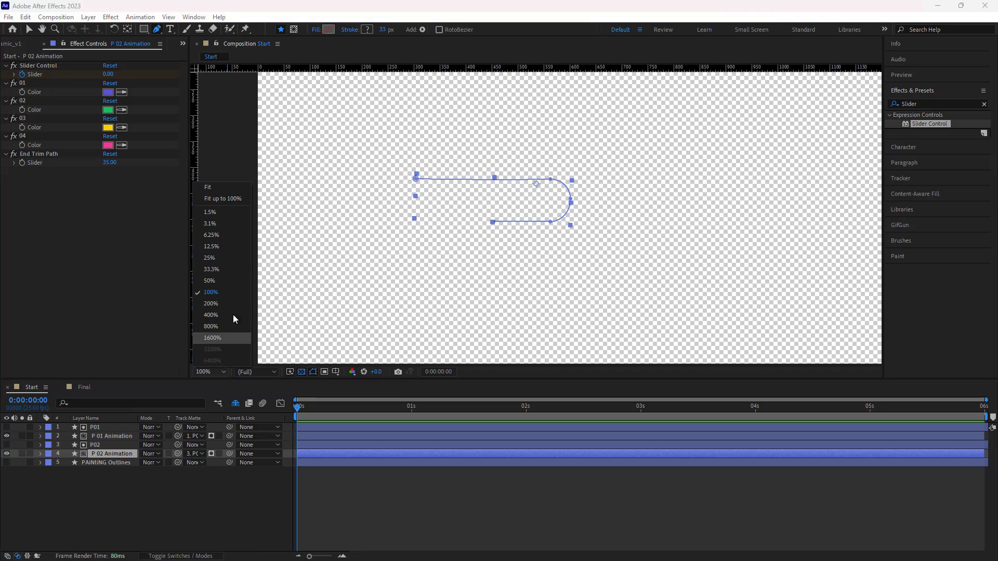
{"action": "left_click", "coordinate": [204, 189]}
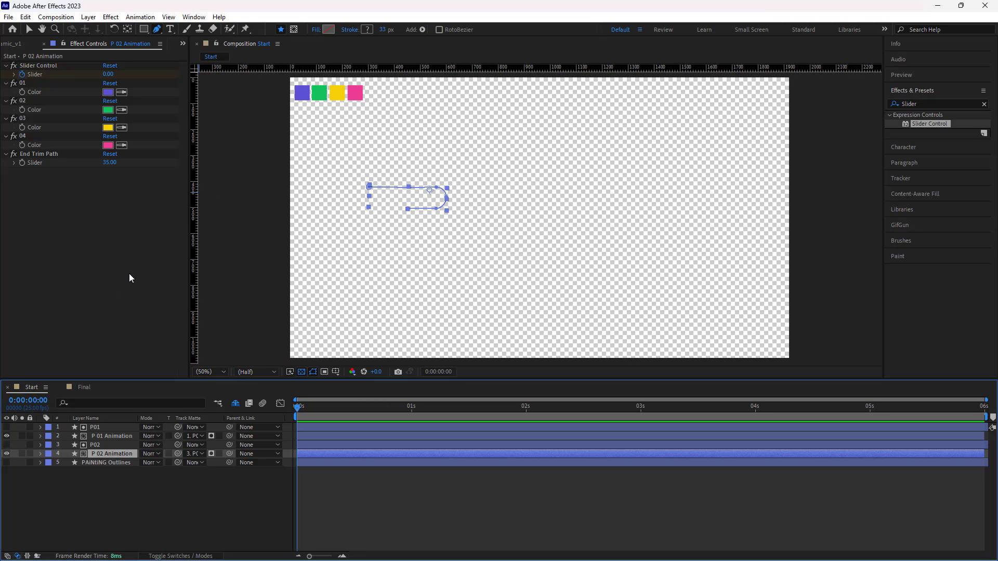
{"action": "left_click", "coordinate": [123, 93]}
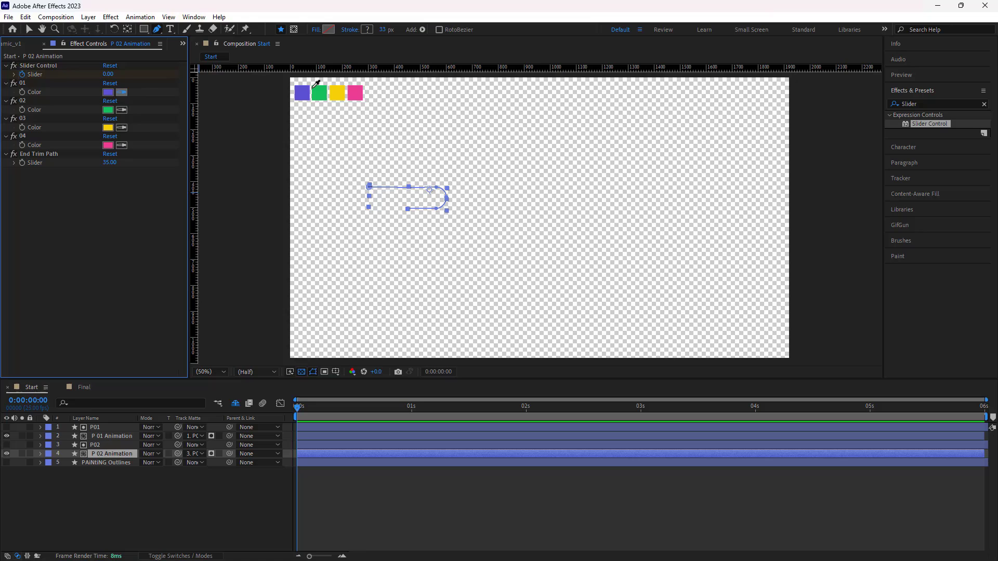
{"action": "left_click", "coordinate": [318, 92]}
{"action": "left_click", "coordinate": [341, 93]}
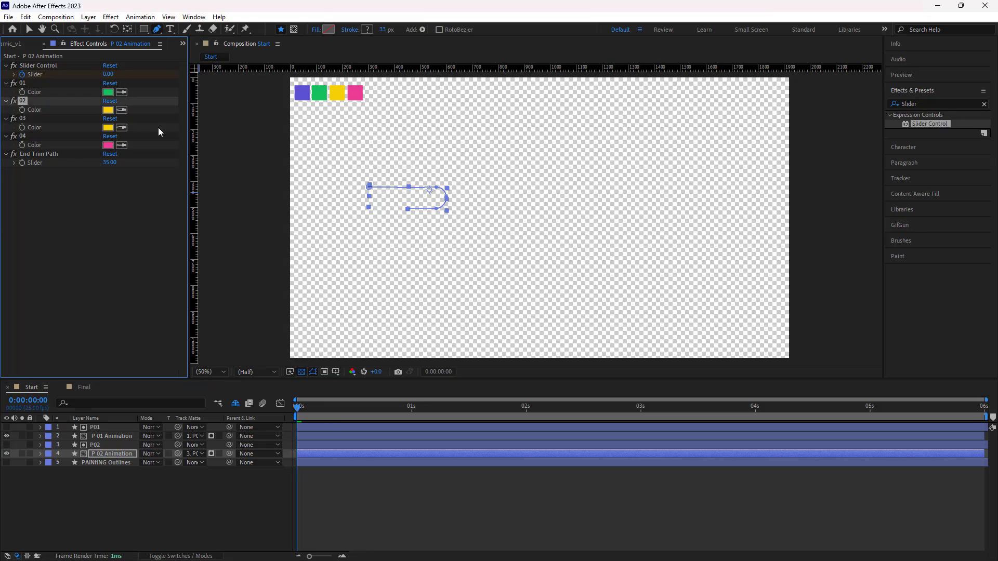
{"action": "left_click", "coordinate": [122, 128]}
{"action": "left_click", "coordinate": [302, 93]}
{"action": "left_click", "coordinate": [89, 220]}
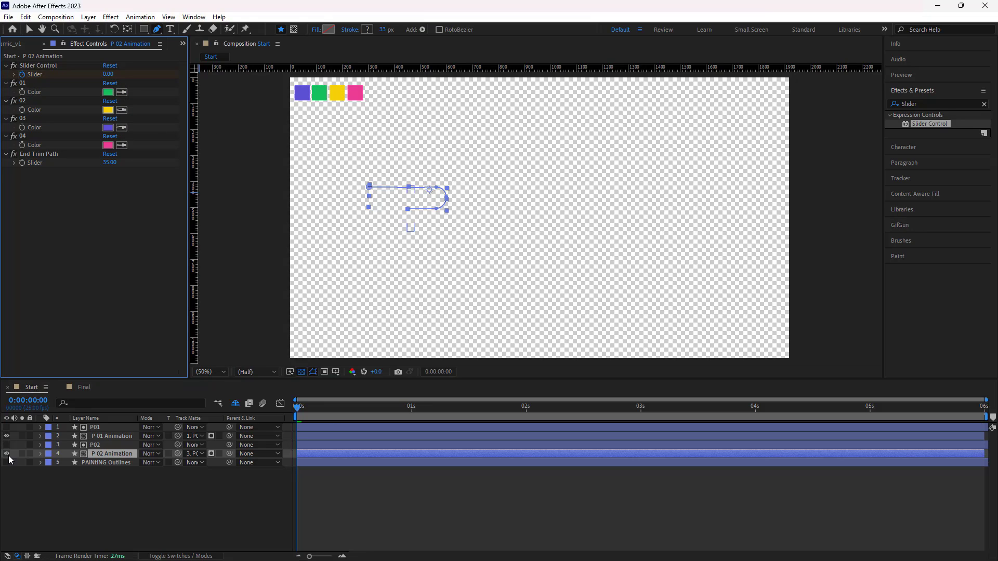
Preview the animation at 100% zoom and scrub the timeline to watch the P draw on.
{"action": "left_click", "coordinate": [14, 501]}
{"action": "key", "text": "space"}
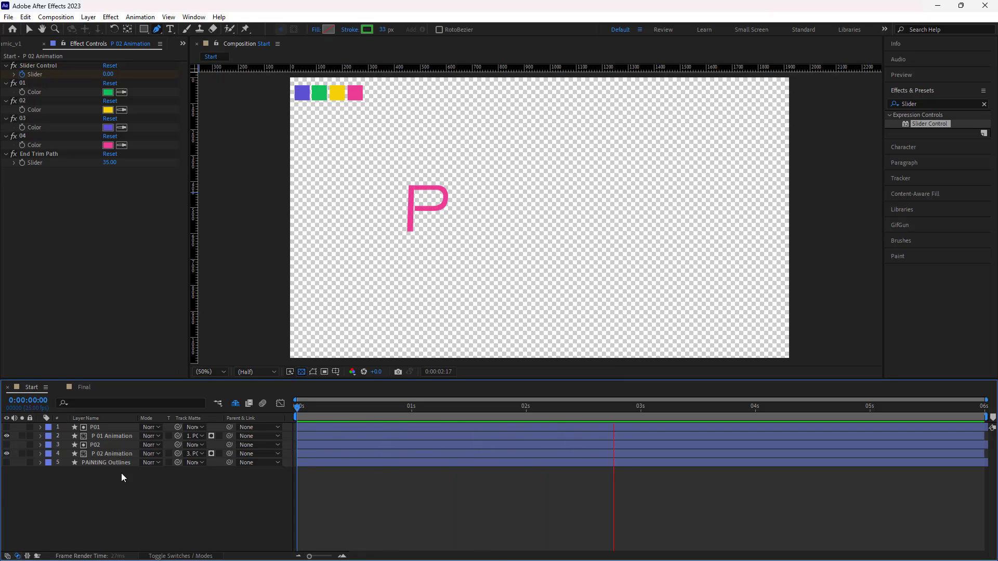
{"action": "key", "text": "space"}
{"action": "key", "text": "slash"}
{"action": "mouse_move", "coordinate": [364, 407]}
{"action": "left_mouse_down"}
{"action": "mouse_move", "coordinate": [529, 403]}
{"action": "mouse_move", "coordinate": [503, 414]}
{"action": "mouse_move", "coordinate": [638, 438]}
{"action": "mouse_move", "coordinate": [600, 444]}
{"action": "mouse_move", "coordinate": [638, 439]}
{"action": "mouse_move", "coordinate": [75, 473]}
{"action": "left_mouse_up"}
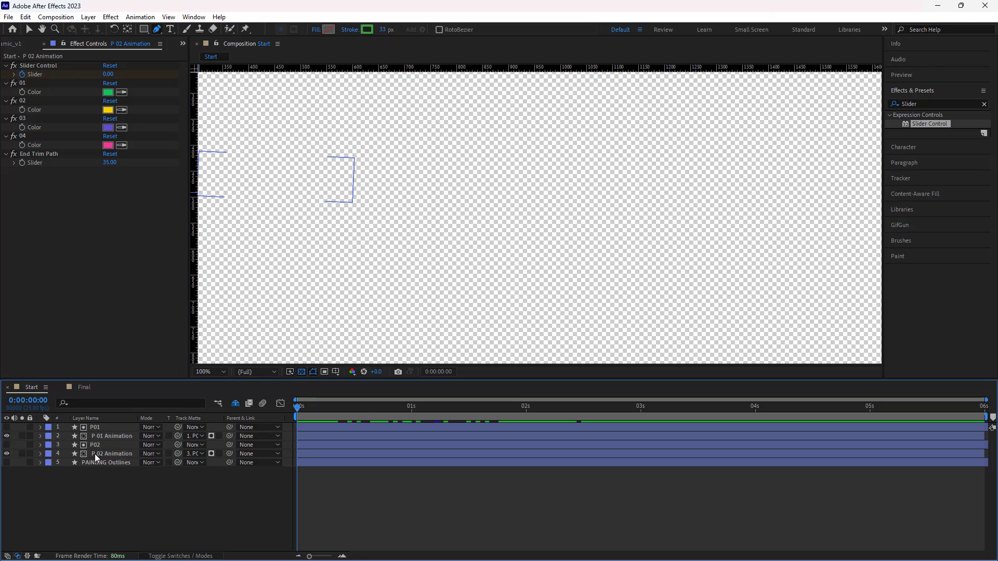
Reveal P 01 and P 02 Animation's keyframed properties and inspect the strokes at frame 3.
{"action": "left_click", "coordinate": [95, 454]}
{"action": "left_click", "coordinate": [99, 437], "text": "ctrl"}
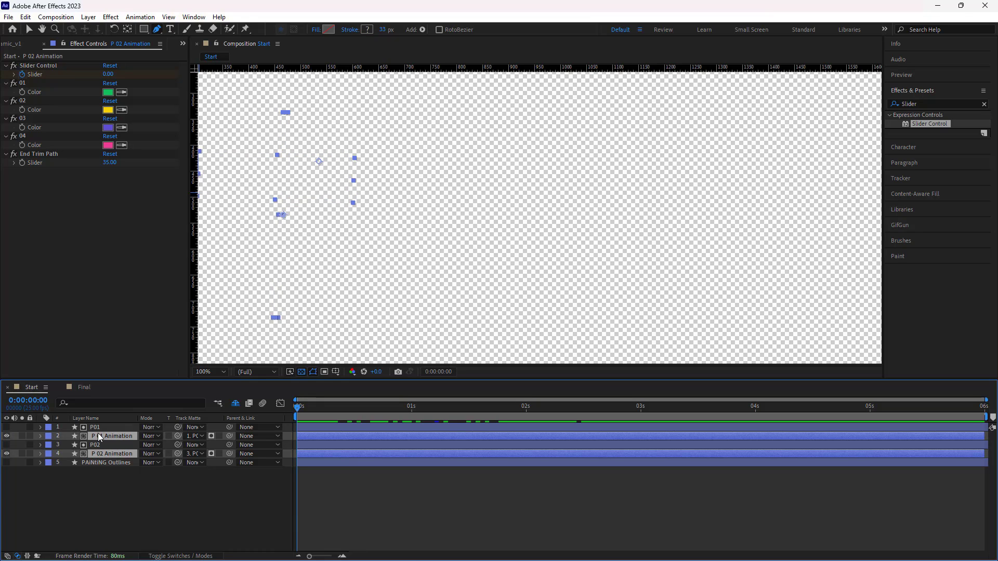
{"action": "key", "text": "u"}
{"action": "left_click", "coordinate": [254, 451]}
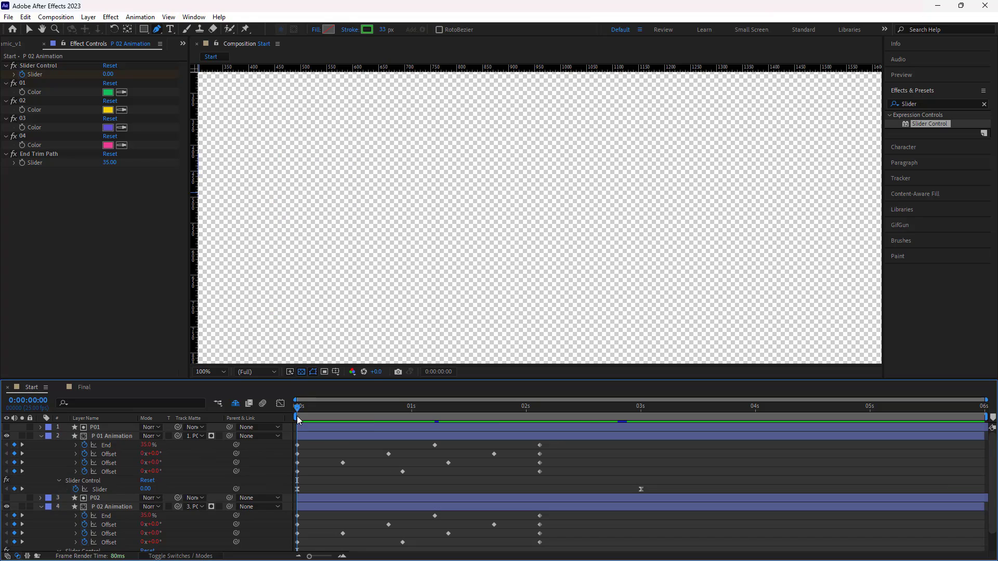
{"action": "left_click", "coordinate": [114, 435]}
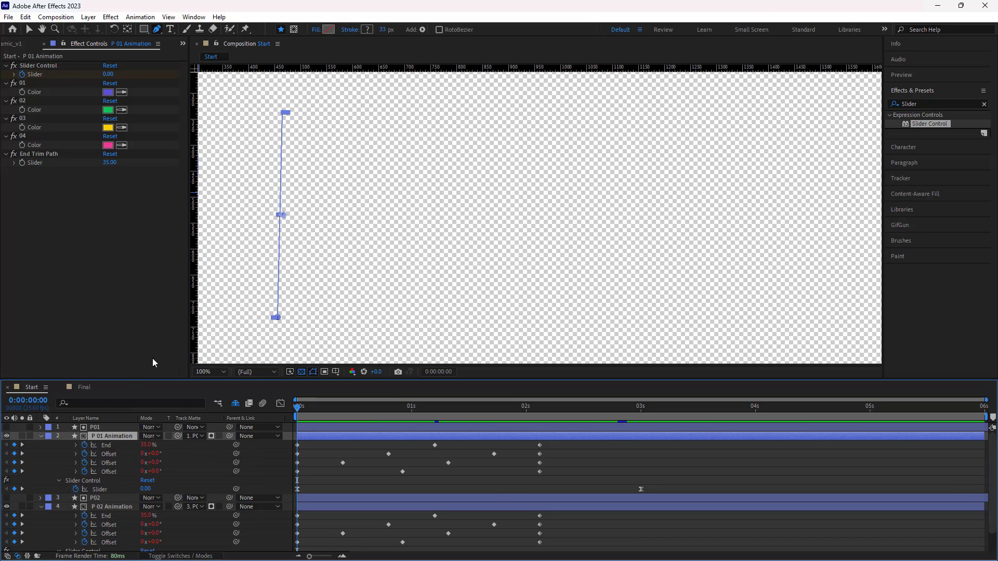
{"action": "left_click", "coordinate": [277, 318]}
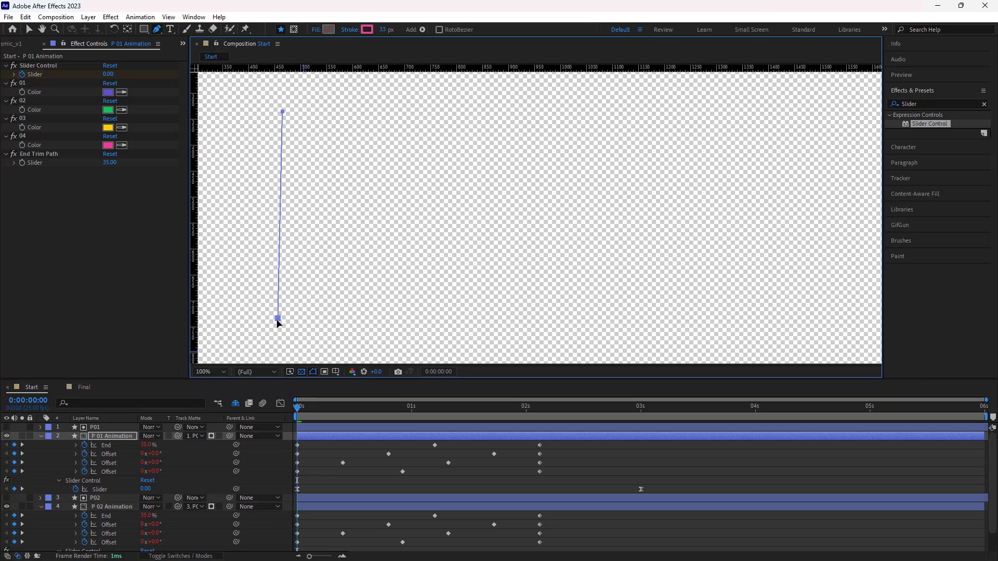
{"action": "left_click", "coordinate": [302, 409]}
{"action": "left_click_drag", "start_coordinate": [302, 408], "coordinate": [315, 406]}
Keyframe P 01 Animation's Slider at 0 s and about 3 s, then scrub to review the colours.
{"action": "left_click", "coordinate": [146, 489]}
{"action": "left_click", "coordinate": [14, 488]}
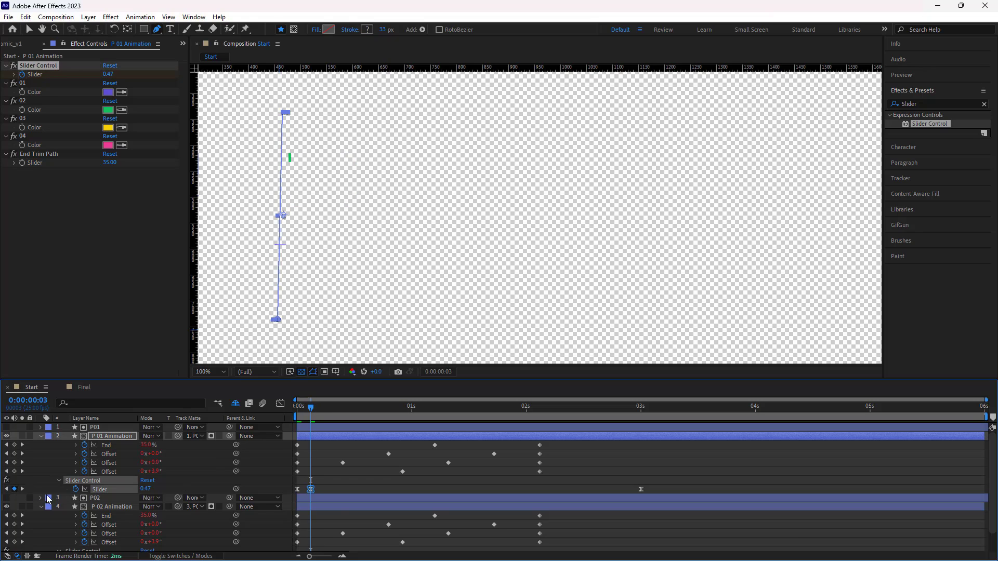
{"action": "left_click_drag", "start_coordinate": [310, 490], "coordinate": [298, 493]}
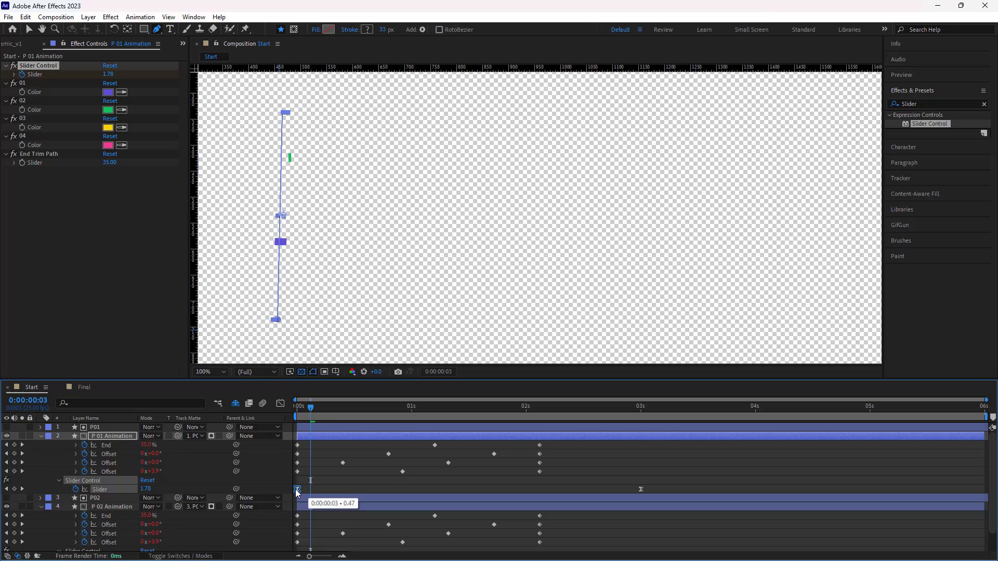
{"action": "mouse_move", "coordinate": [311, 409]}
{"action": "left_mouse_down"}
{"action": "mouse_move", "coordinate": [297, 417]}
{"action": "mouse_move", "coordinate": [569, 436]}
{"action": "mouse_move", "coordinate": [559, 438]}
{"action": "left_mouse_up"}
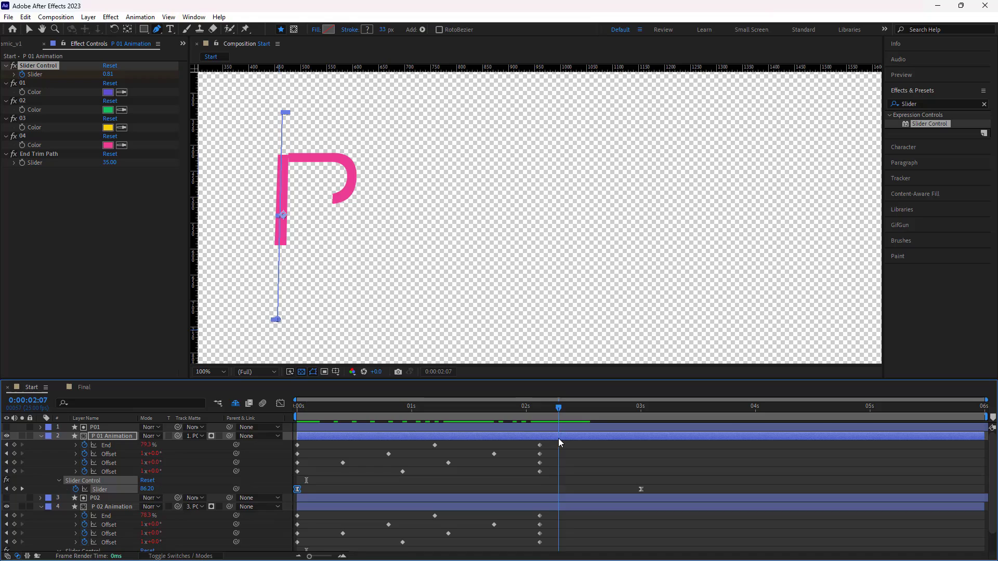
{"action": "left_click", "coordinate": [15, 489]}
{"action": "left_click_drag", "start_coordinate": [563, 489], "coordinate": [640, 490]}
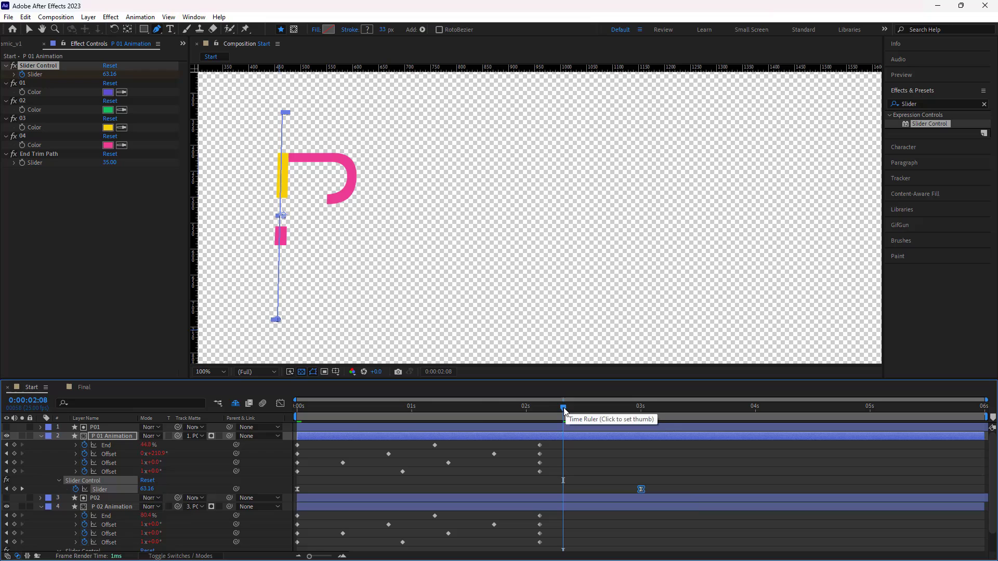
{"action": "left_click_drag", "start_coordinate": [563, 410], "coordinate": [294, 460]}
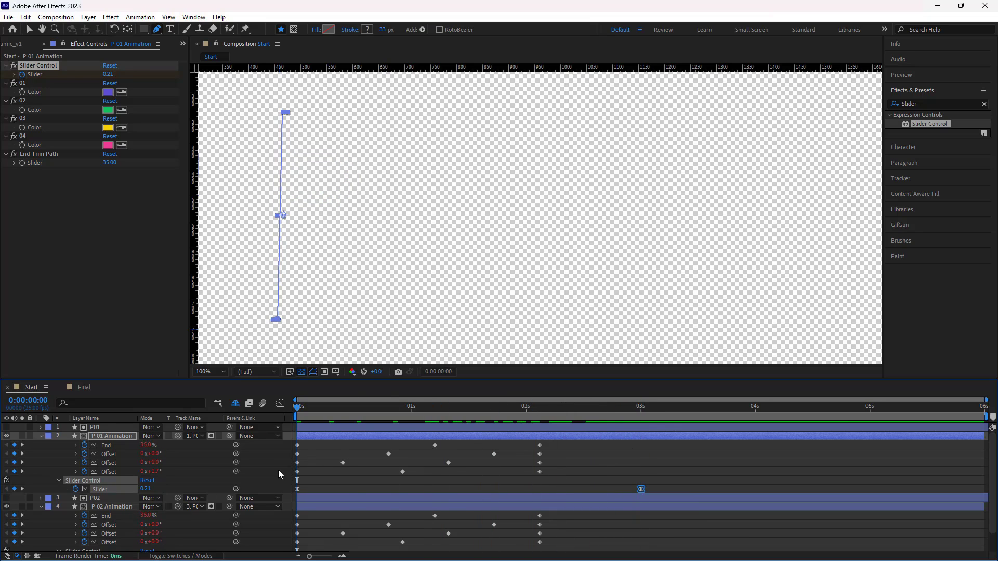
{"action": "scroll", "coordinate": [279, 470], "scroll_direction": "down", "scroll_amount": 1}
{"action": "left_click", "coordinate": [106, 484]}
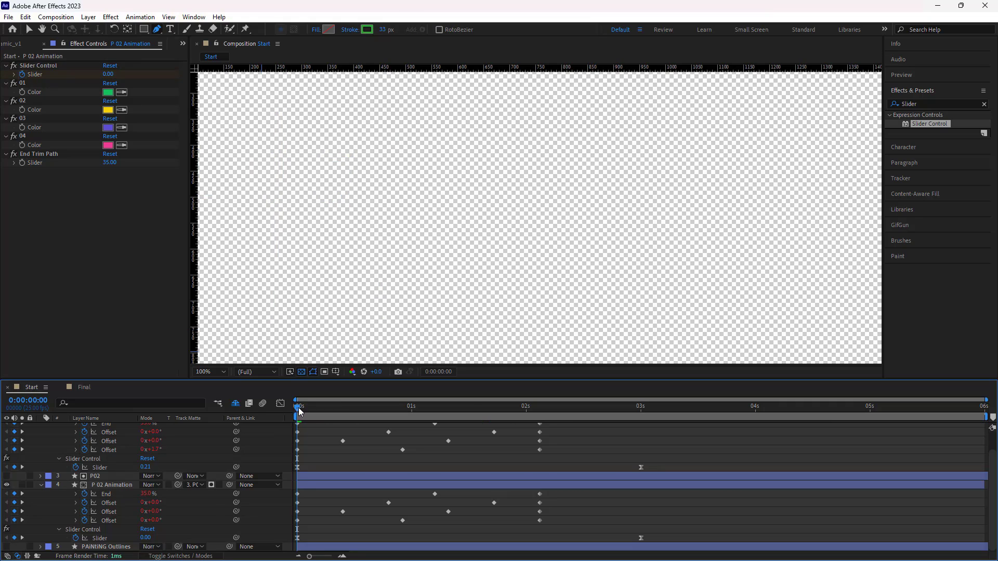
Add a P 02 Animation Slider keyframe and move it to the start of the timeline.
{"action": "left_click", "coordinate": [299, 410]}
{"action": "mouse_move", "coordinate": [300, 411]}
{"action": "left_mouse_down"}
{"action": "mouse_move", "coordinate": [321, 410]}
{"action": "mouse_move", "coordinate": [307, 413]}
{"action": "left_mouse_up"}
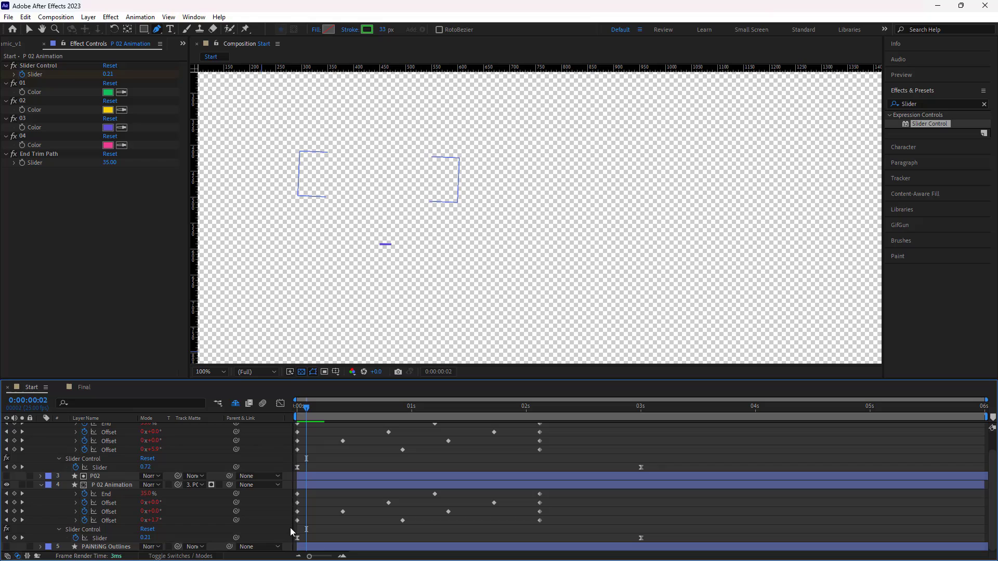
{"action": "left_click", "coordinate": [14, 538]}
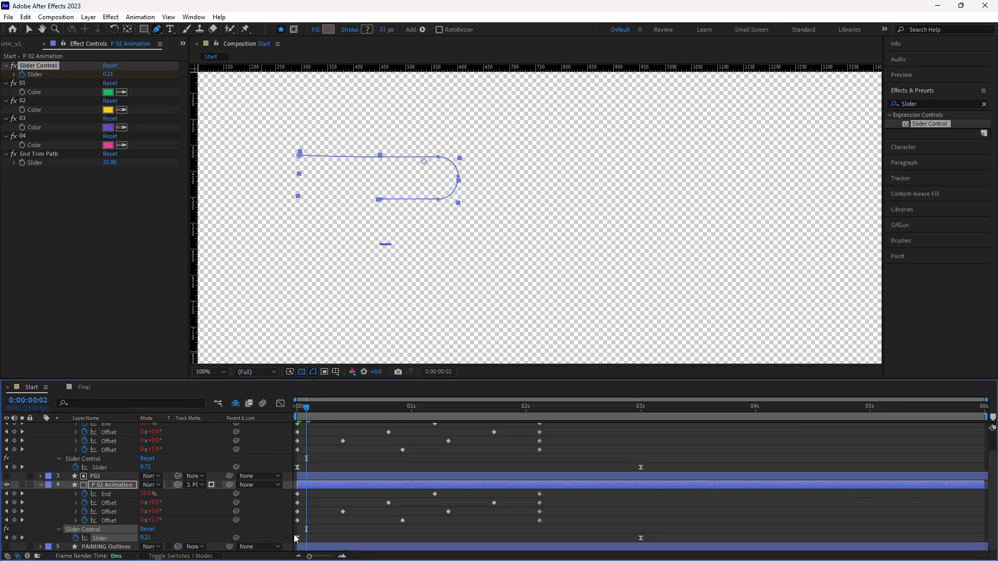
{"action": "left_click", "coordinate": [297, 538]}
{"action": "mouse_move", "coordinate": [308, 408]}
{"action": "left_mouse_down"}
{"action": "mouse_move", "coordinate": [299, 409]}
{"action": "mouse_move", "coordinate": [309, 417]}
{"action": "left_mouse_up"}
{"action": "key", "text": "Page_Up"}
{"action": "left_click", "coordinate": [15, 538]}
{"action": "left_click_drag", "start_coordinate": [302, 539], "coordinate": [297, 540]}
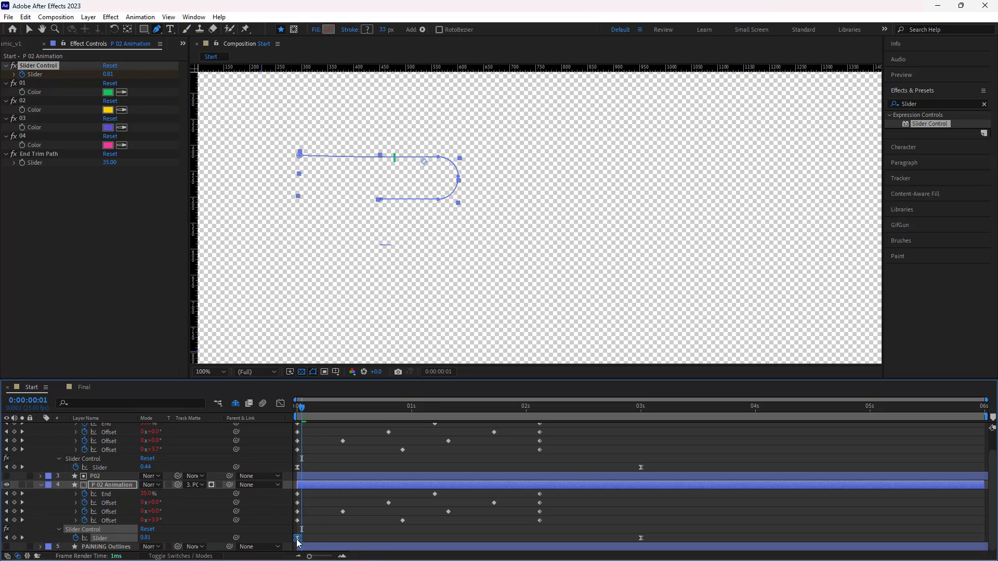
Add a second P 02 Slider keyframe at about 3 seconds, preview the P, and collapse properties.
{"action": "left_click_drag", "start_coordinate": [298, 410], "coordinate": [604, 420]}
{"action": "left_click", "coordinate": [14, 538]}
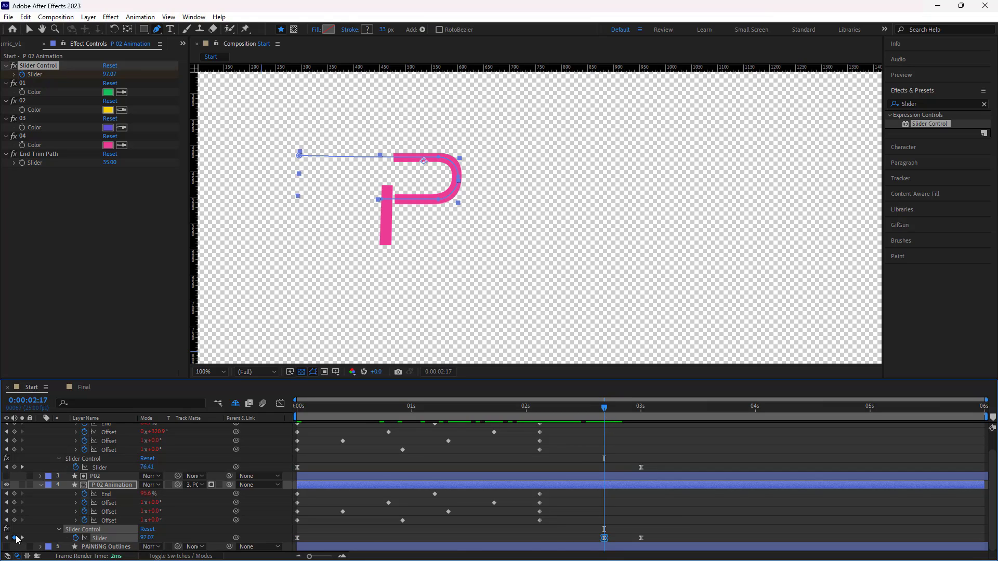
{"action": "left_click_drag", "start_coordinate": [604, 538], "coordinate": [642, 542]}
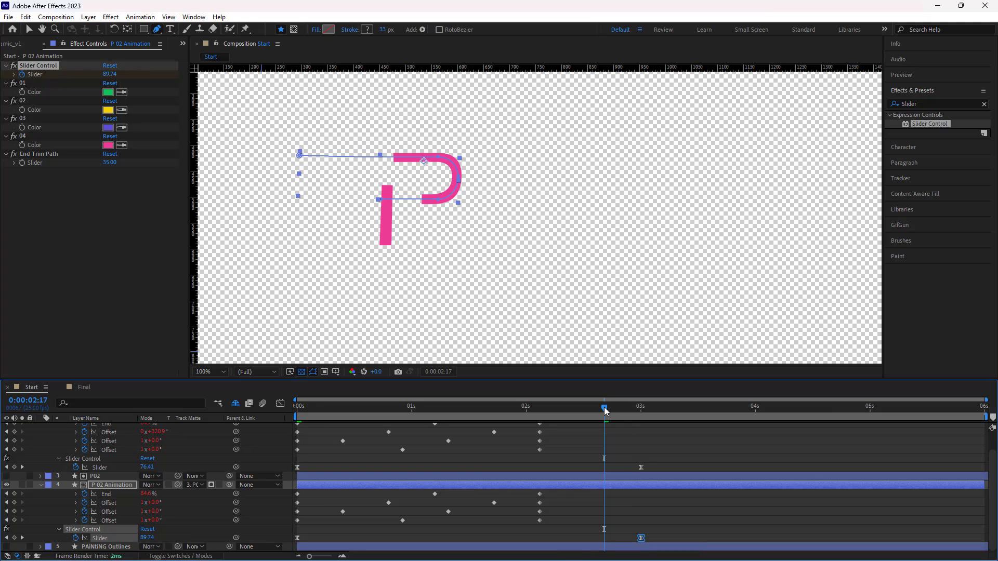
{"action": "mouse_move", "coordinate": [605, 412]}
{"action": "left_mouse_down"}
{"action": "mouse_move", "coordinate": [641, 415]}
{"action": "mouse_move", "coordinate": [340, 439]}
{"action": "left_mouse_up"}
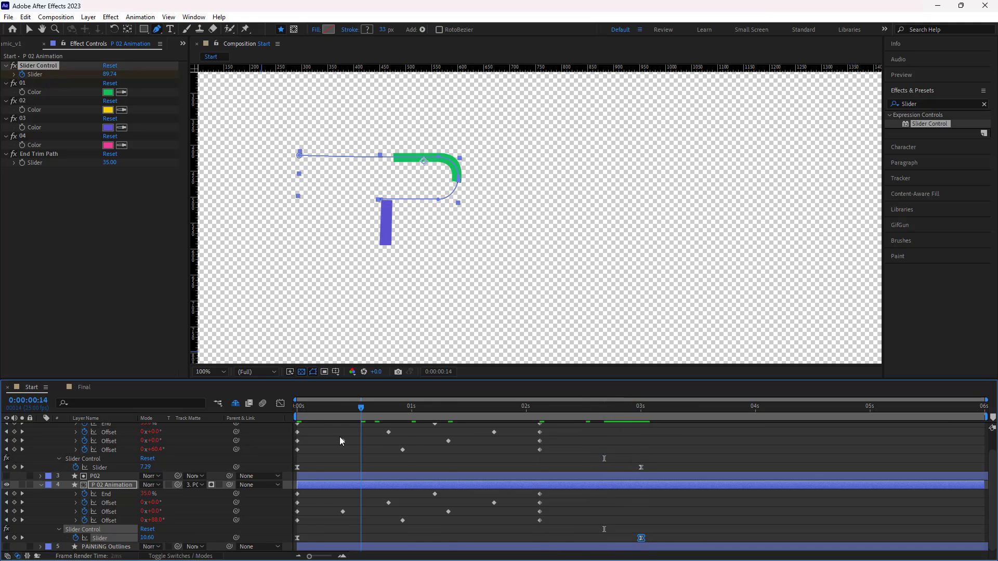
{"action": "key", "text": "Home"}
{"action": "key", "text": "space"}
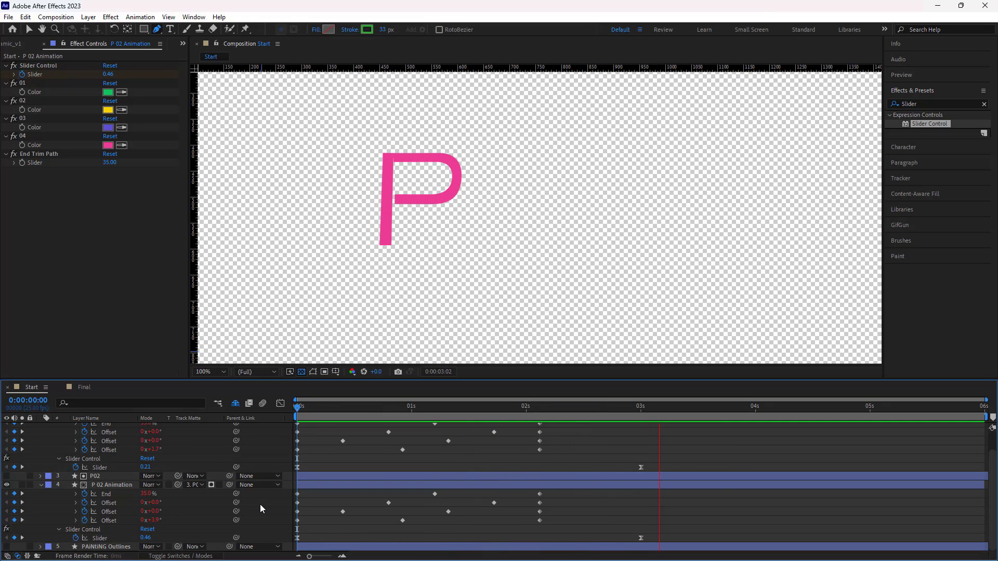
{"action": "key", "text": "u"}
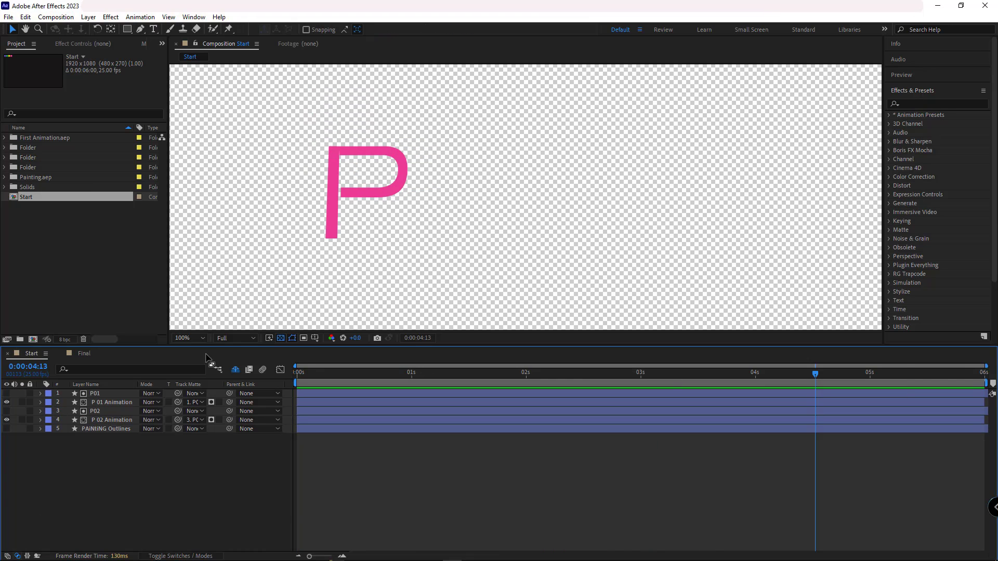
Play the PAiNTiNG reveal in the Final comp, stop at 4 seconds, and replay from the start.
{"action": "left_click", "coordinate": [84, 354]}
{"action": "key", "text": "Home"}
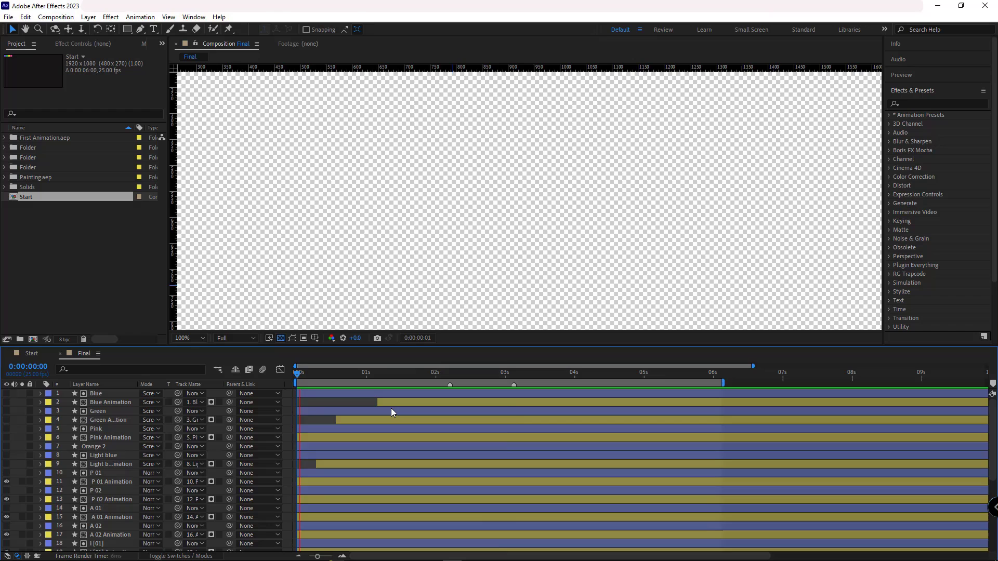
{"action": "key", "text": "space"}
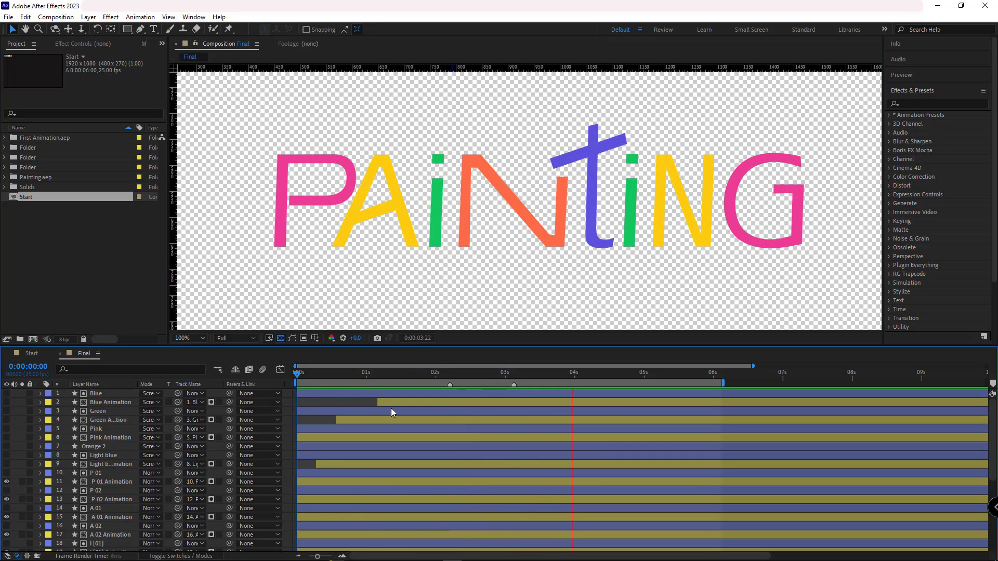
{"action": "scroll", "coordinate": [462, 290], "scroll_direction": "down", "scroll_amount": 2}
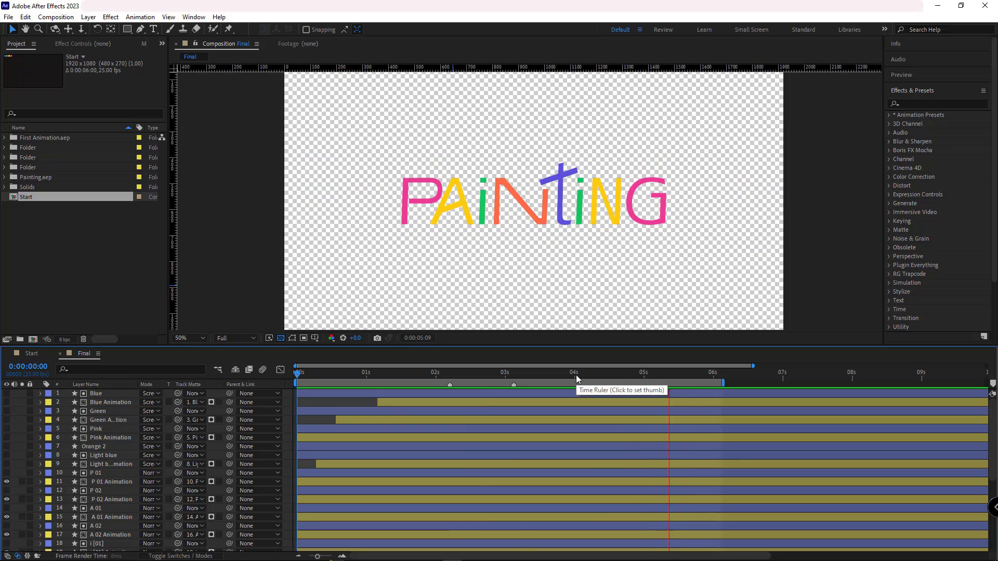
{"action": "left_click", "coordinate": [575, 376]}
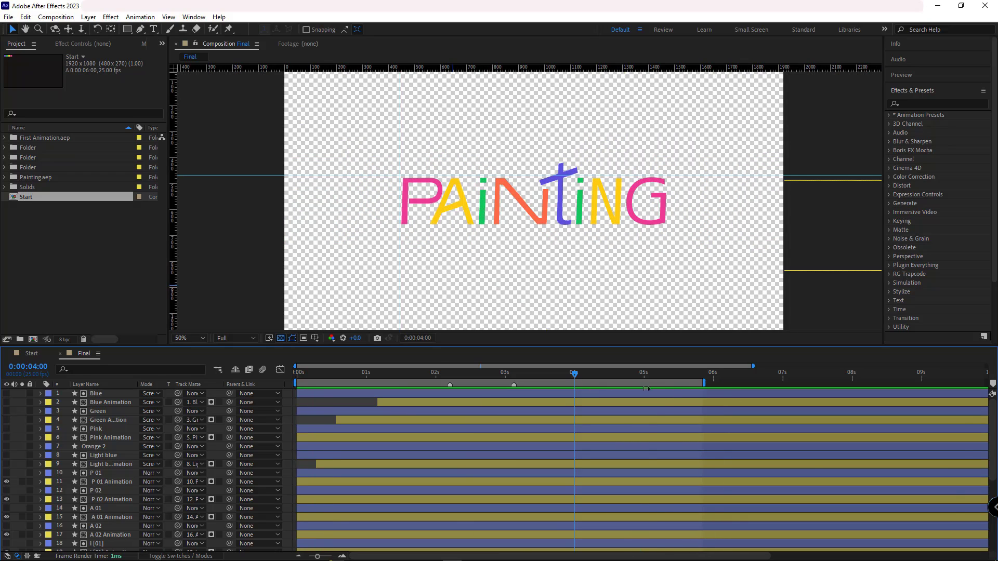
{"action": "key", "text": "Home"}
{"action": "key", "text": "space"}
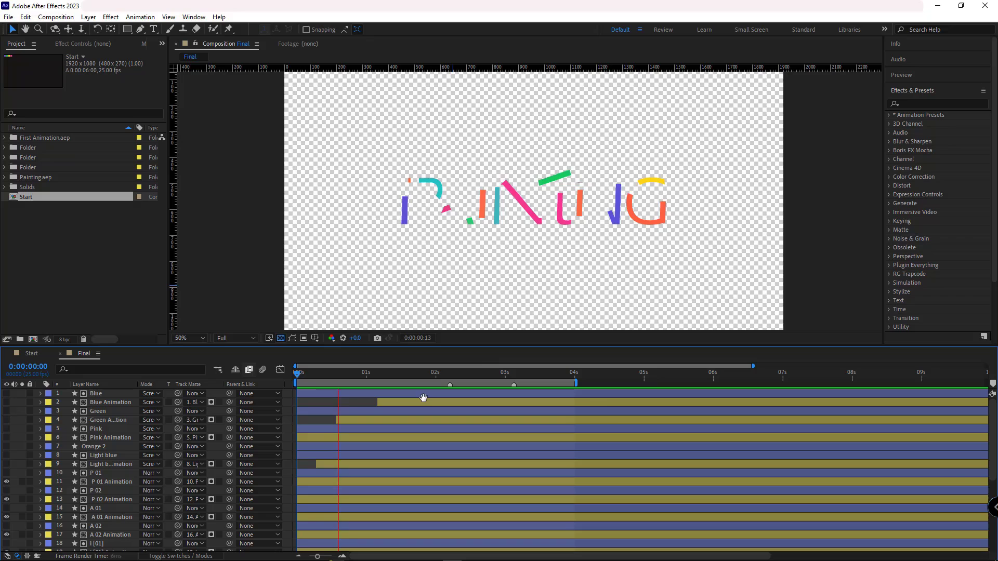